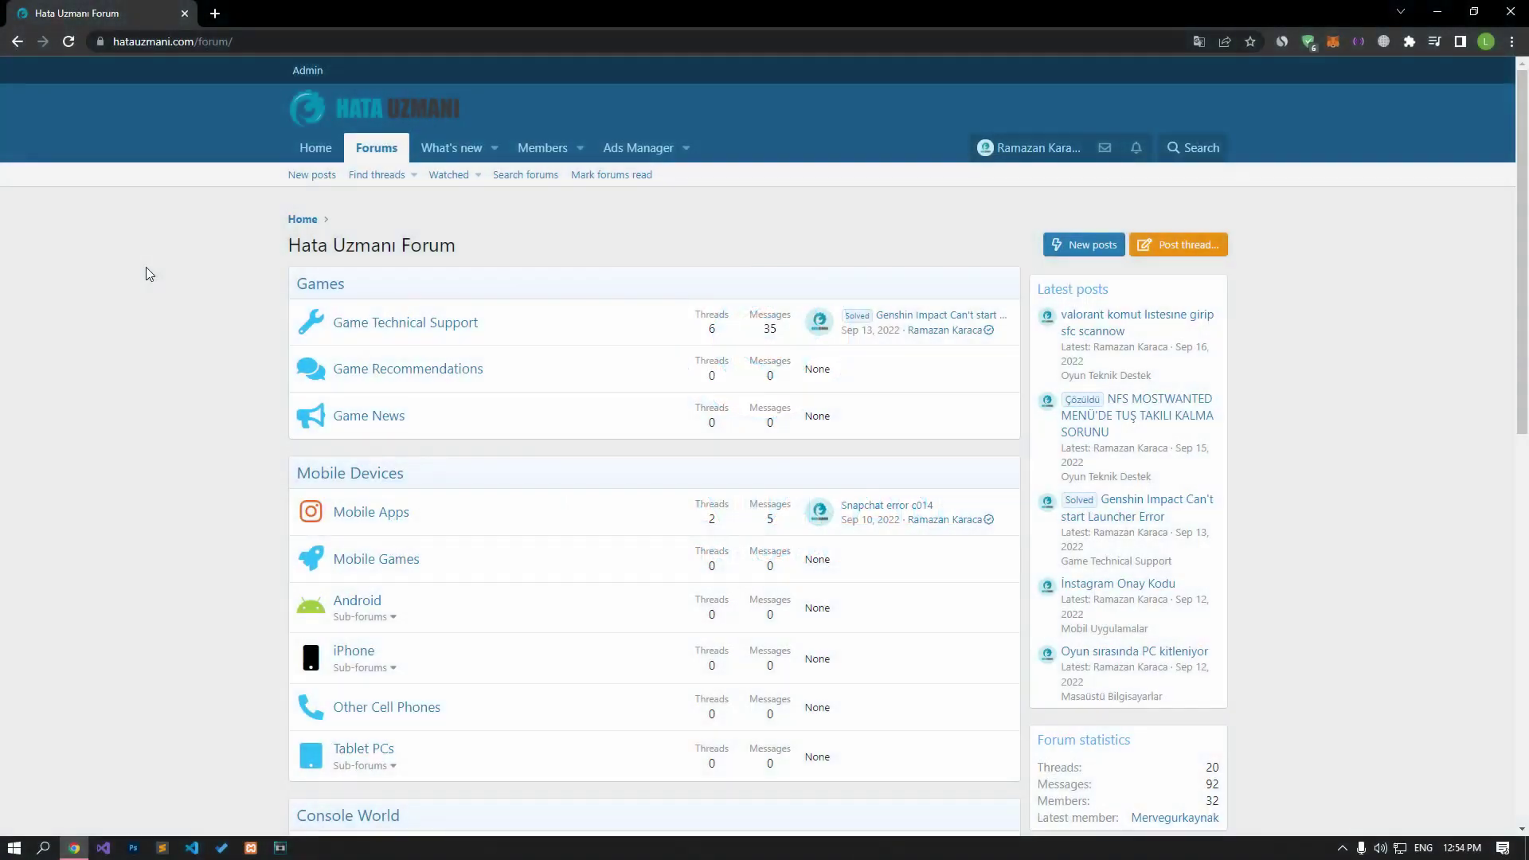
Step: Scroll down and back up through the Hata Uzmanı forum index
{"action": "scroll", "coordinate": [145, 274], "scroll_direction": "down", "scroll_amount": 10}
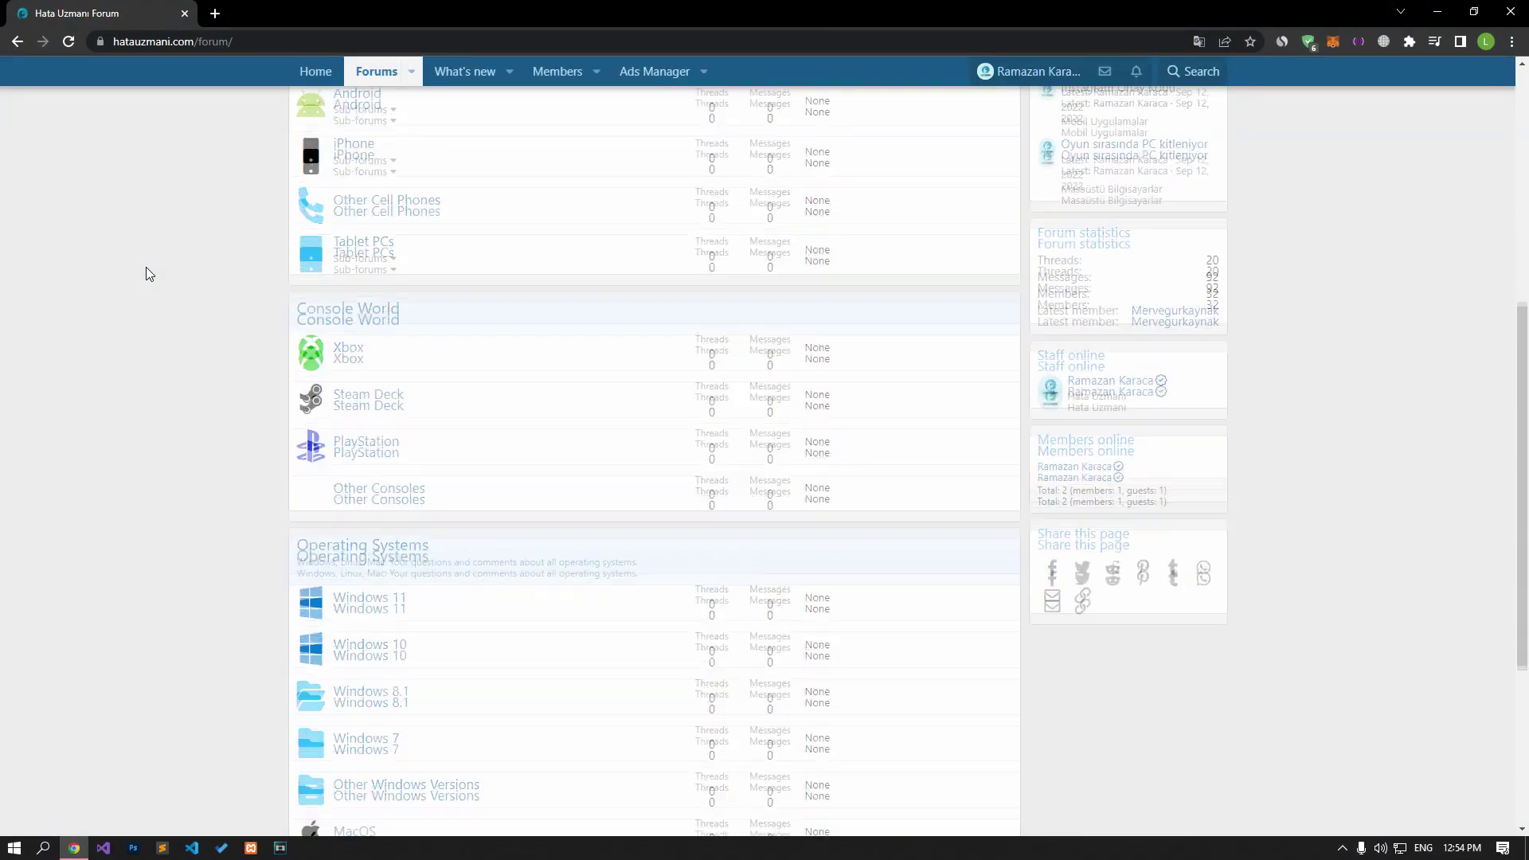
{"action": "scroll", "coordinate": [145, 275], "scroll_direction": "up", "scroll_amount": 12}
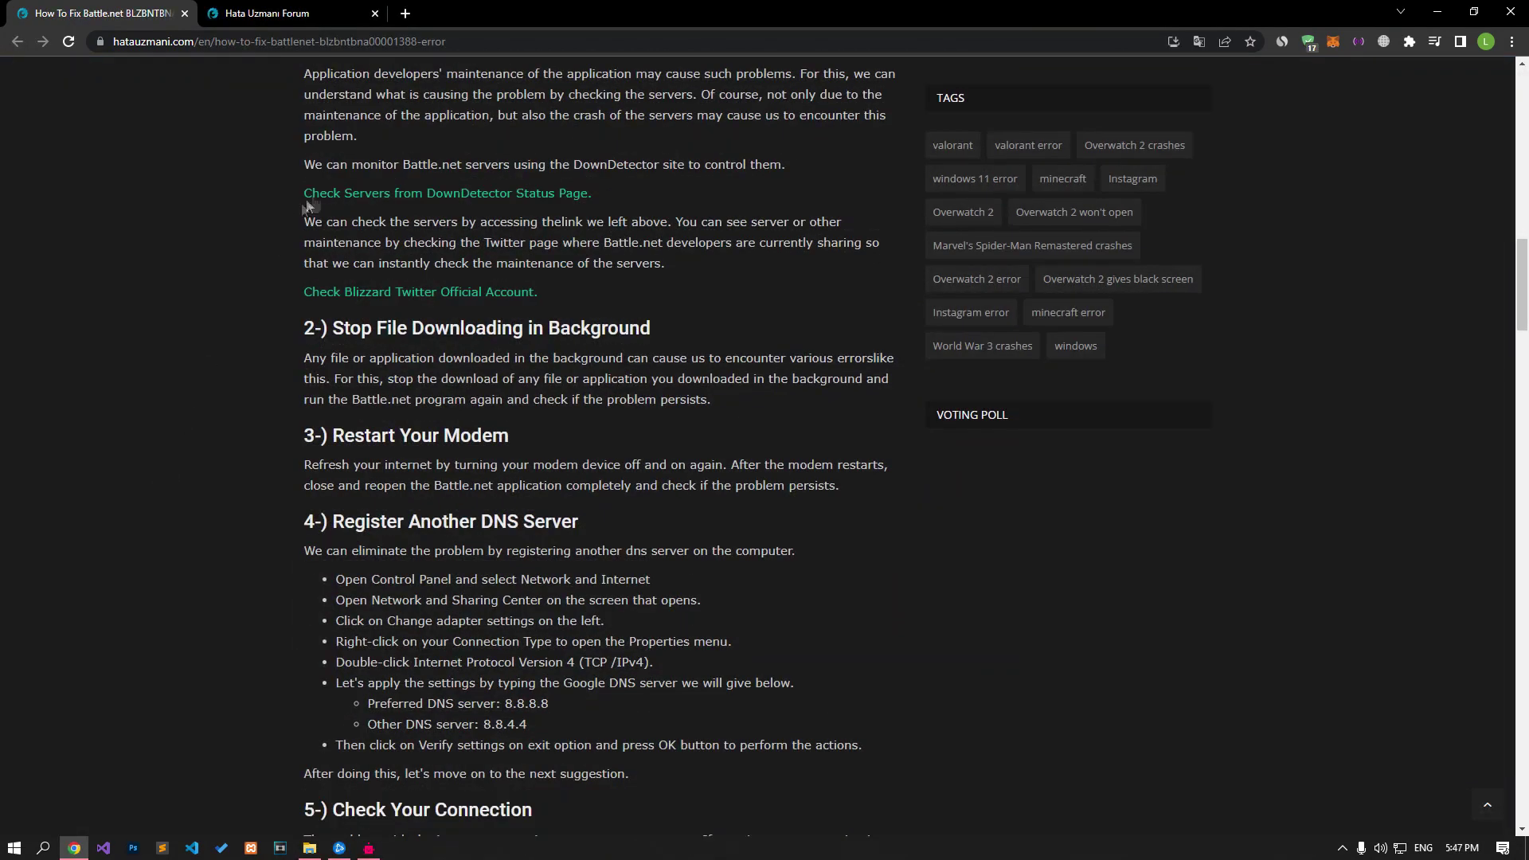
Step: Open the DownDetector and Blizzard CS Twitter links in new tabs and check Battle.net's DownDetector status
{"action": "middle_click", "coordinate": [393, 193]}
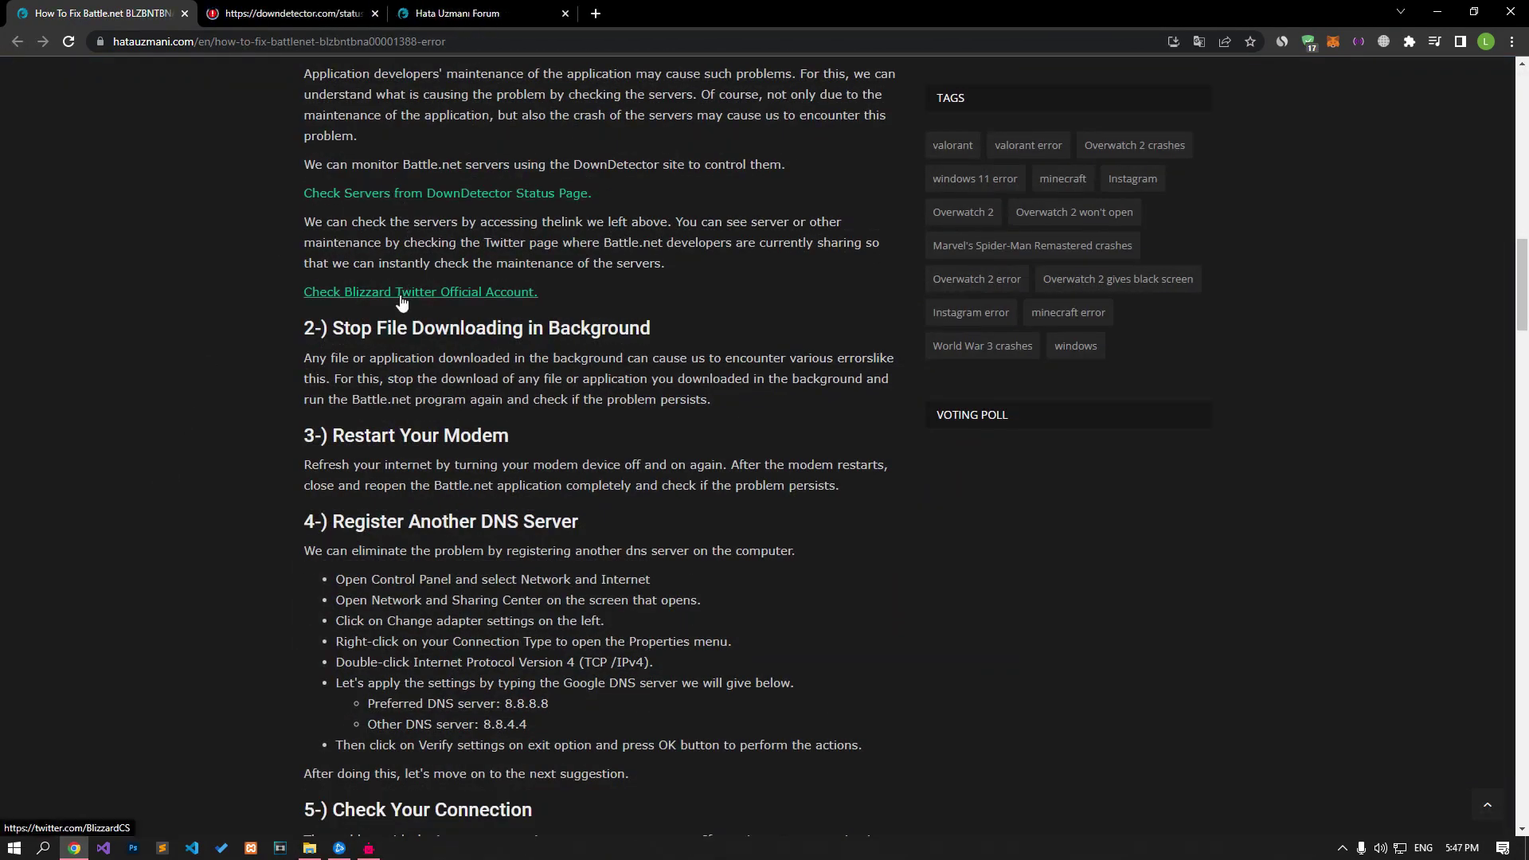
{"action": "middle_click", "coordinate": [374, 292]}
{"action": "left_click", "coordinate": [290, 13]}
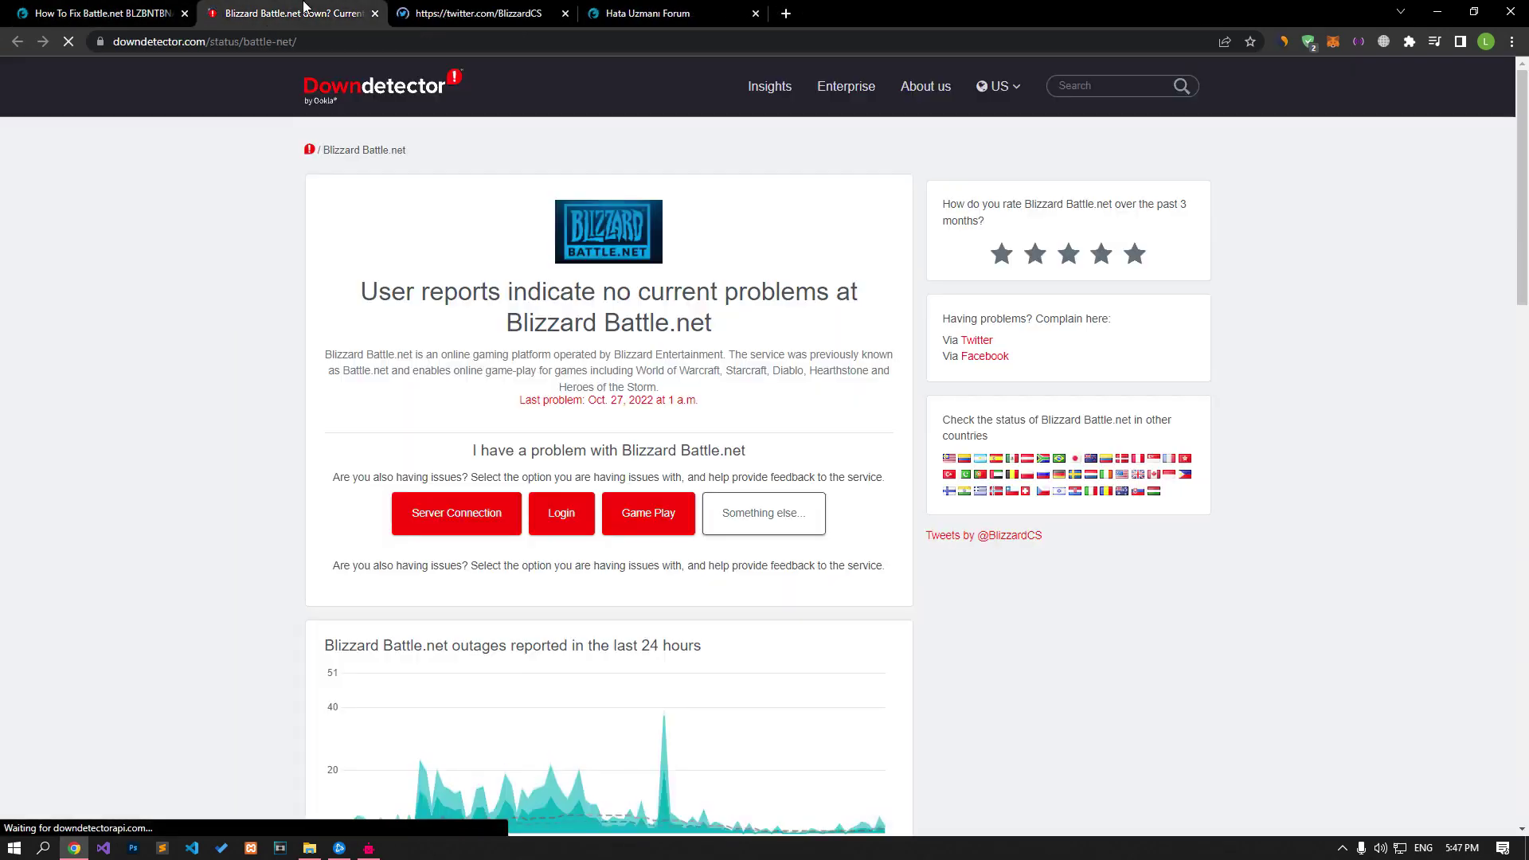
{"action": "scroll", "coordinate": [446, 351], "scroll_direction": "down", "scroll_amount": 3}
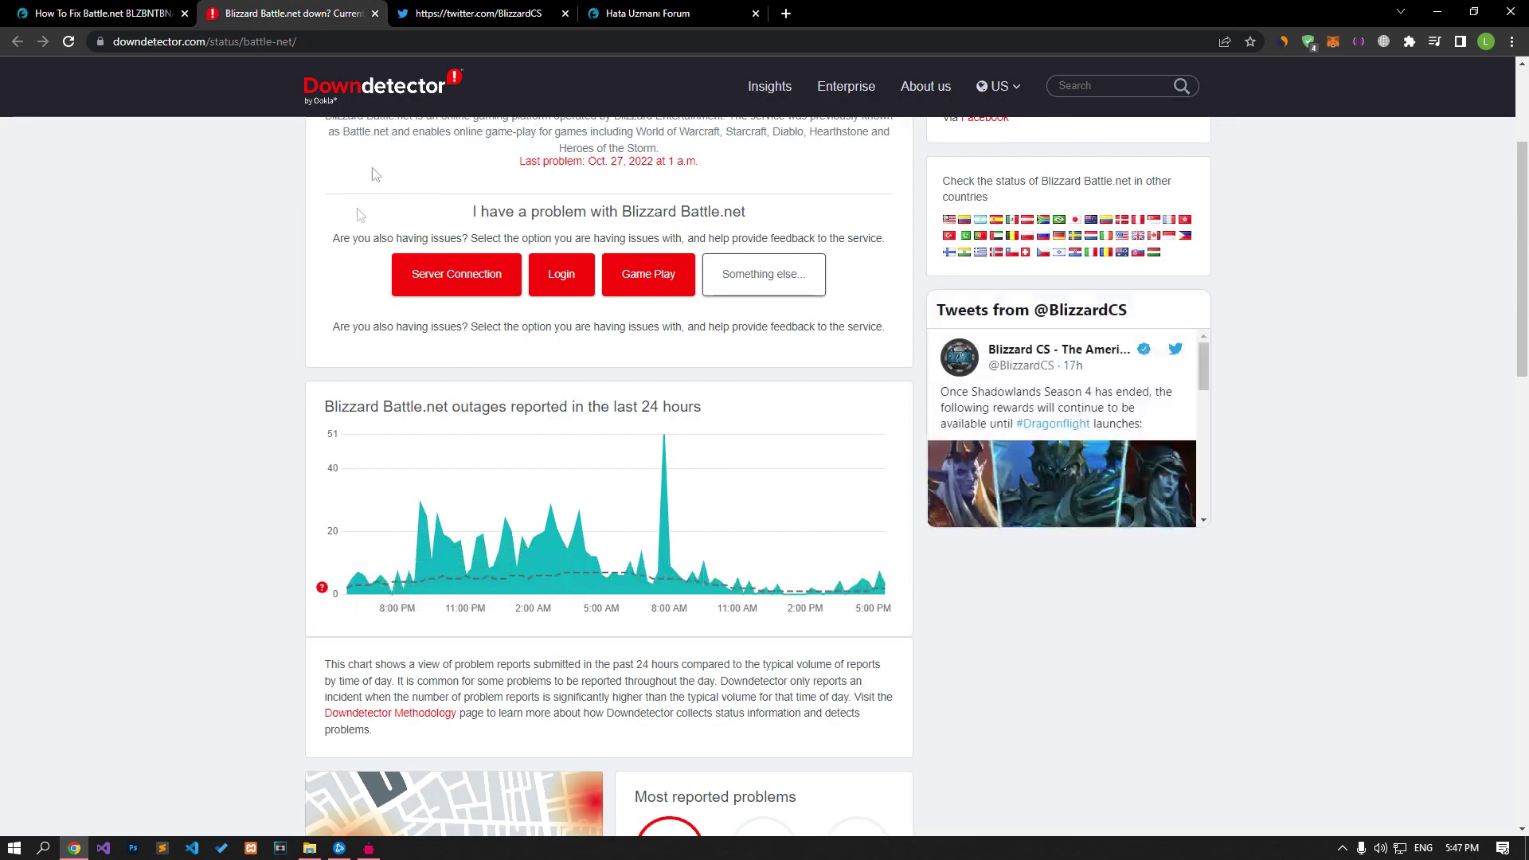
Step: Browse the Blizzard CS Twitter profile, close DownDetector, and return to the fix article
{"action": "left_click", "coordinate": [450, 9]}
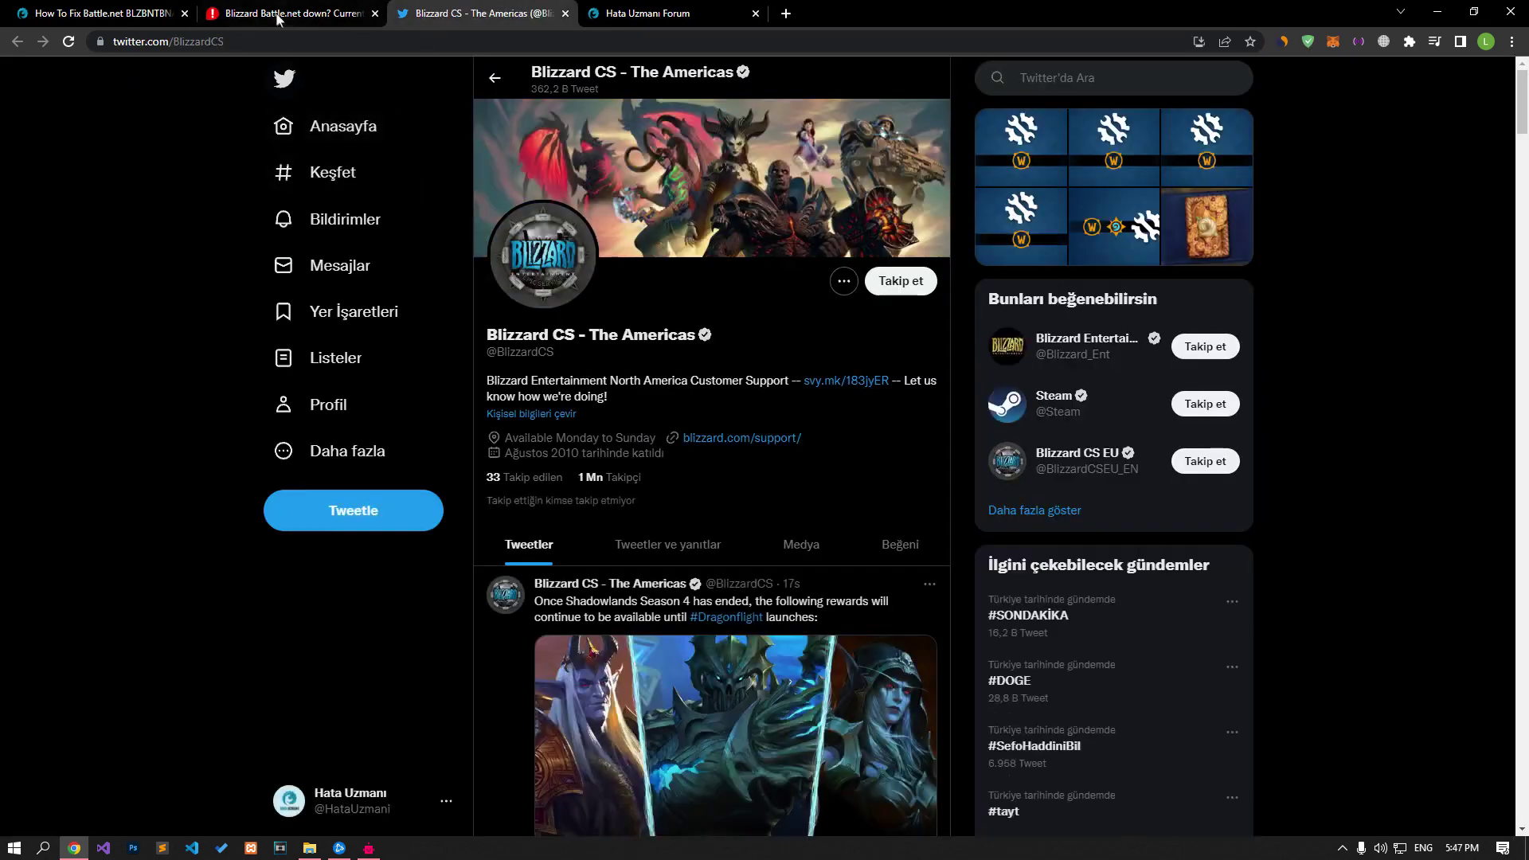
{"action": "left_click", "coordinate": [374, 13]}
{"action": "scroll", "coordinate": [136, 482], "scroll_direction": "down", "scroll_amount": 5}
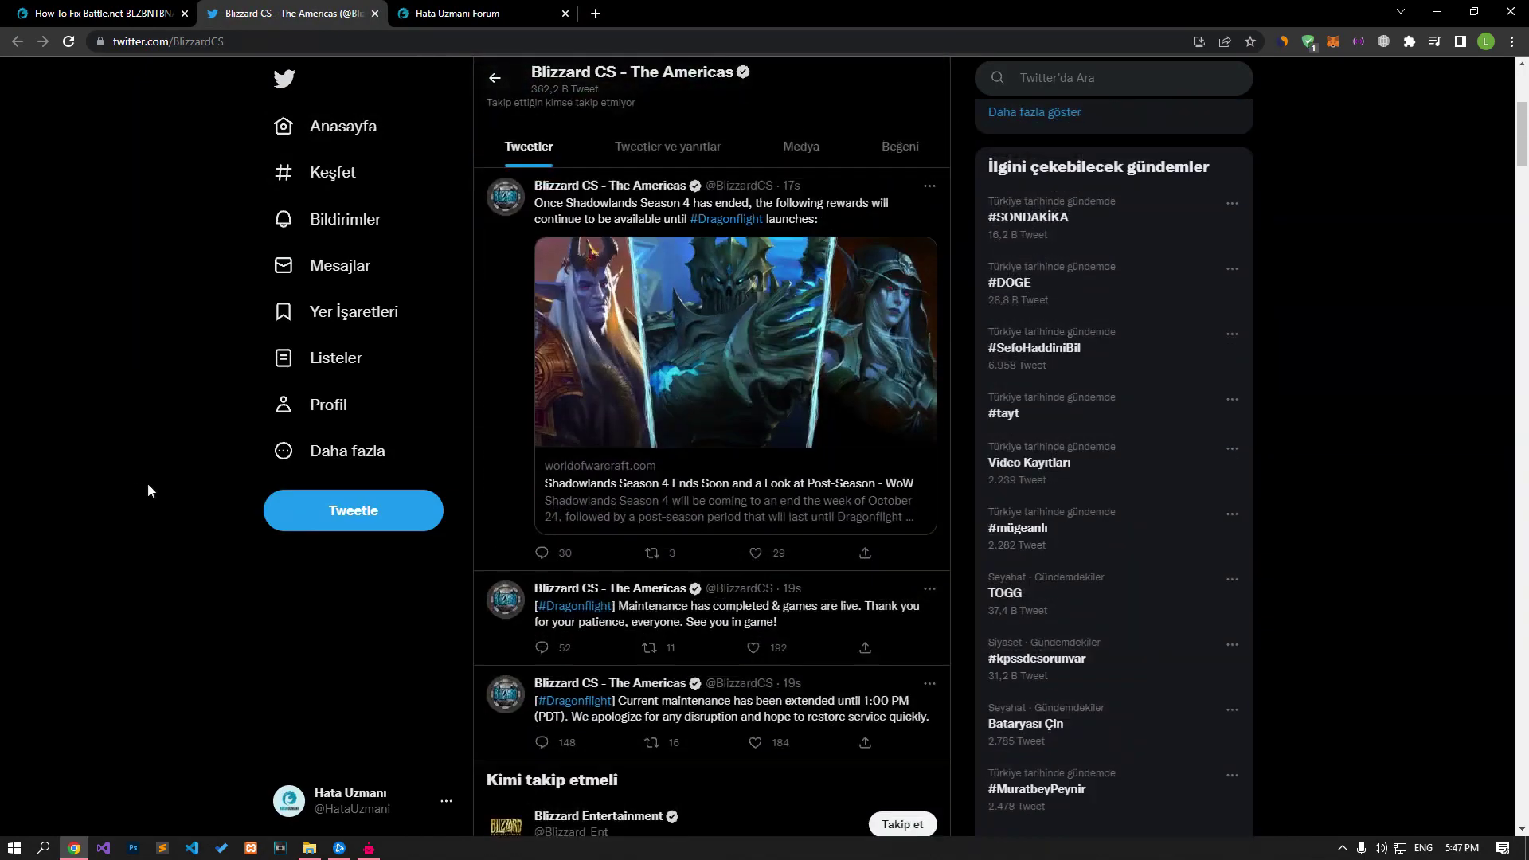
{"action": "scroll", "coordinate": [503, 669], "scroll_direction": "down", "scroll_amount": 3}
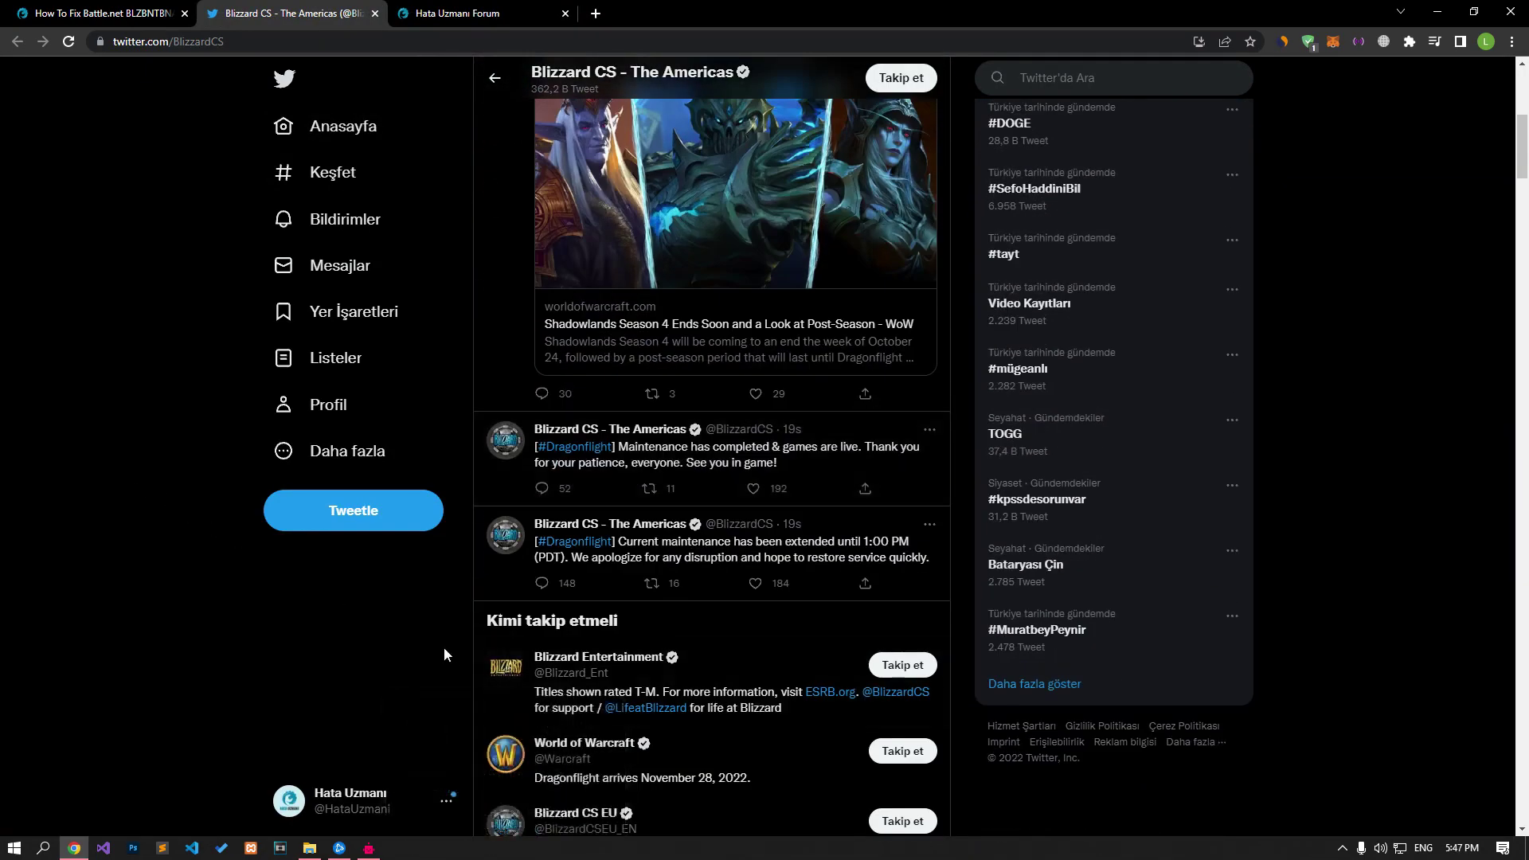
{"action": "left_click", "coordinate": [157, 13]}
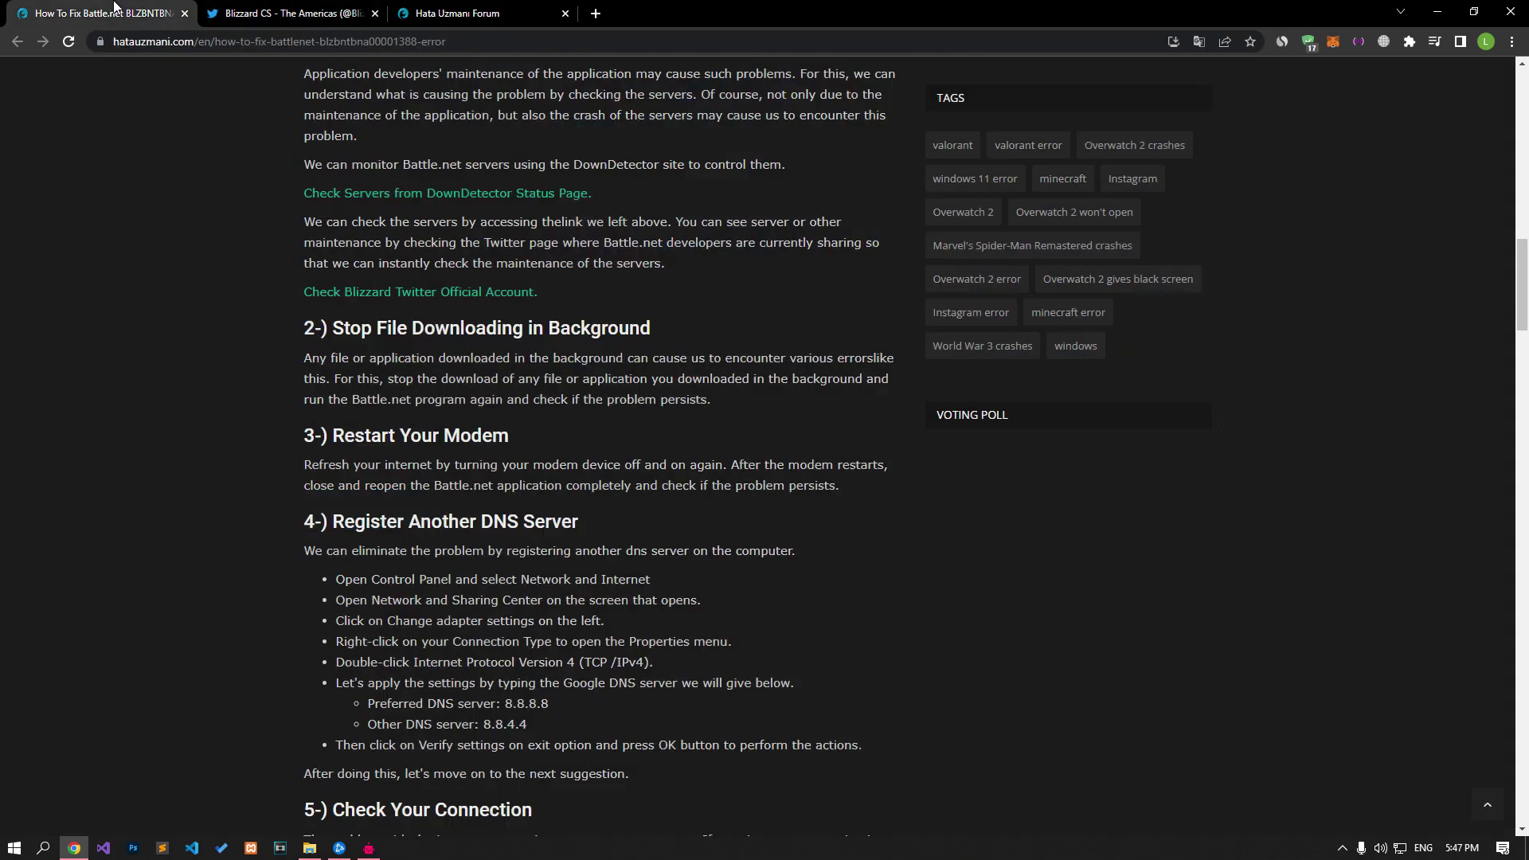
{"action": "middle_click", "coordinate": [277, 8]}
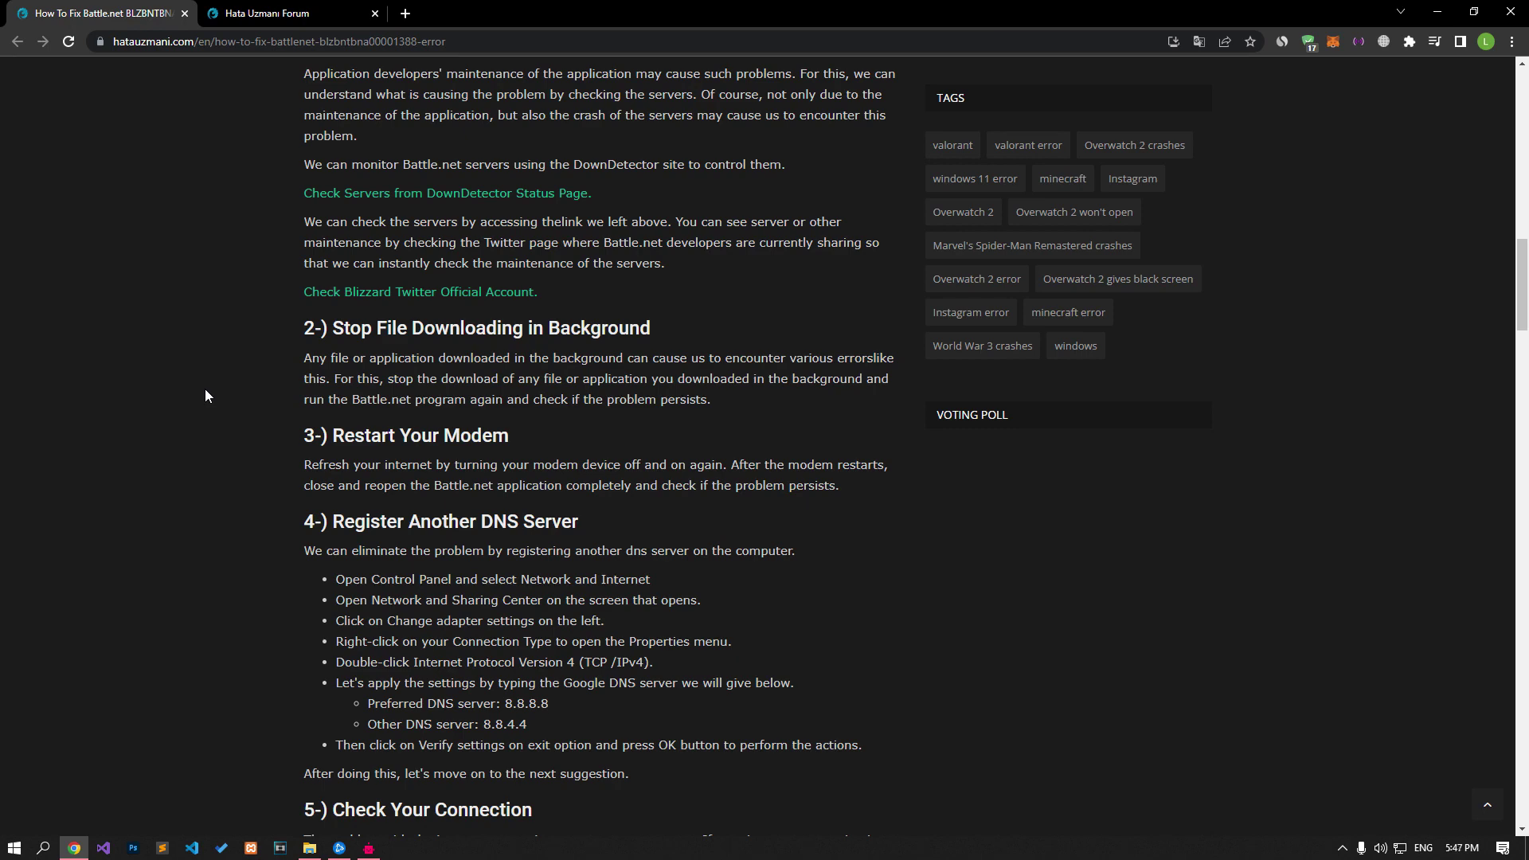
Step: Scroll the article to its DNS steps and bring up the network tray icon's shortcuts
{"action": "scroll", "coordinate": [205, 390], "scroll_direction": "down", "scroll_amount": 5}
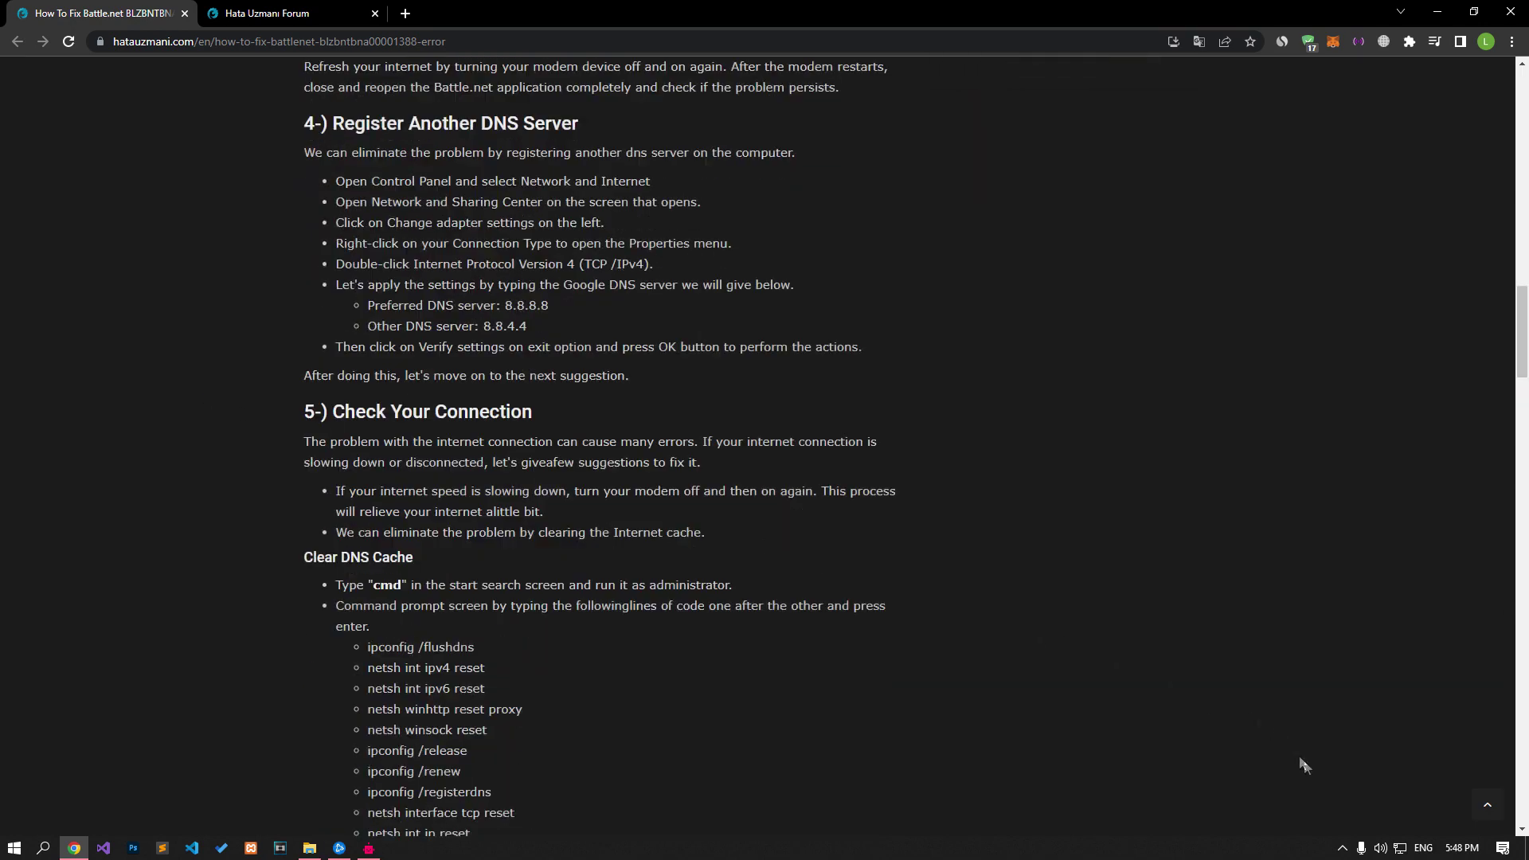
{"action": "right_click", "coordinate": [1400, 848]}
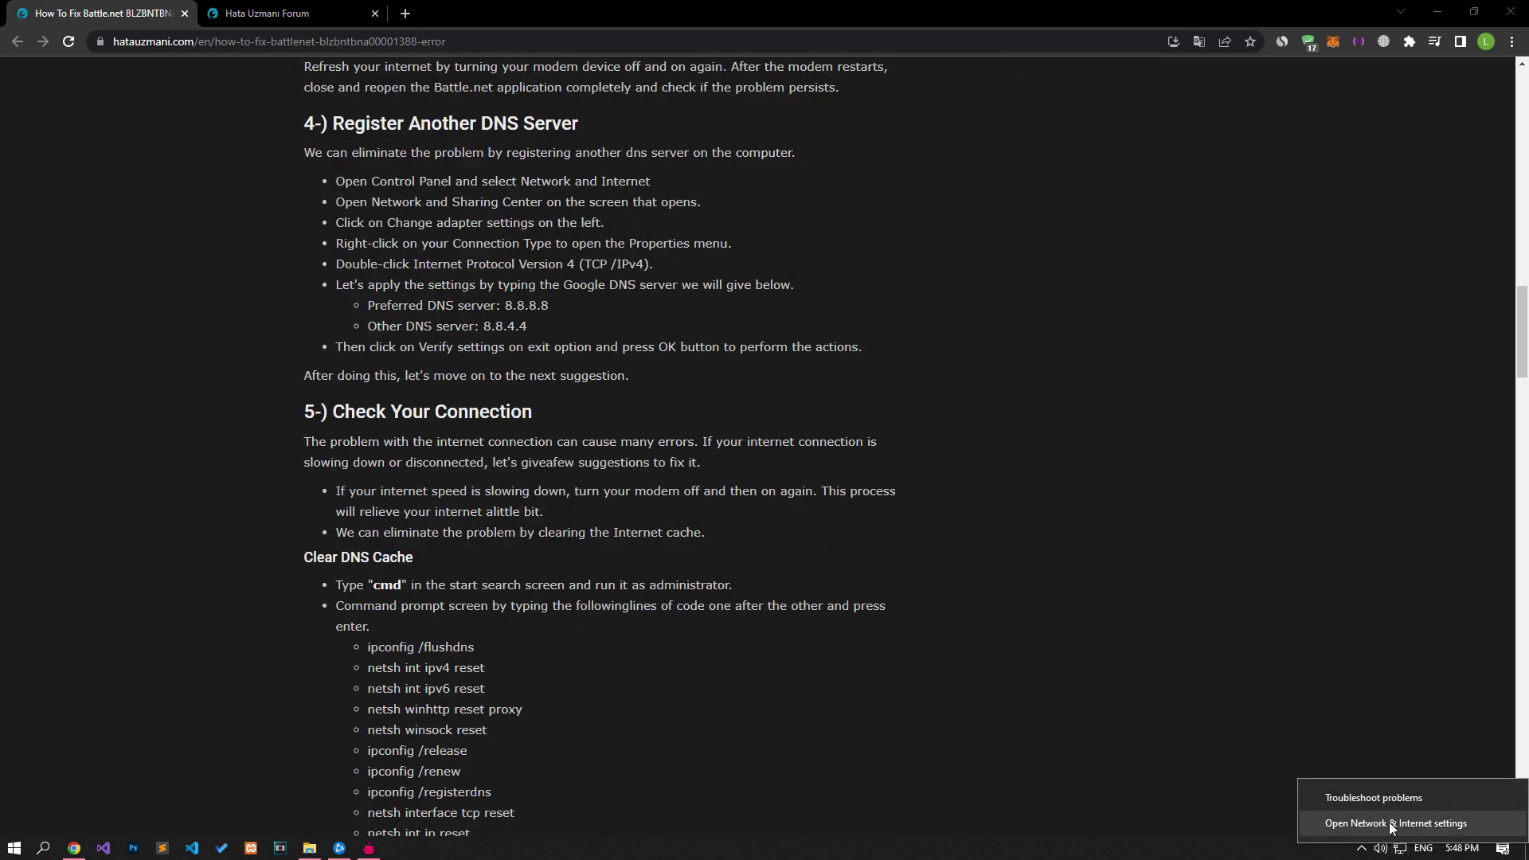
{"action": "left_click", "coordinate": [1389, 822]}
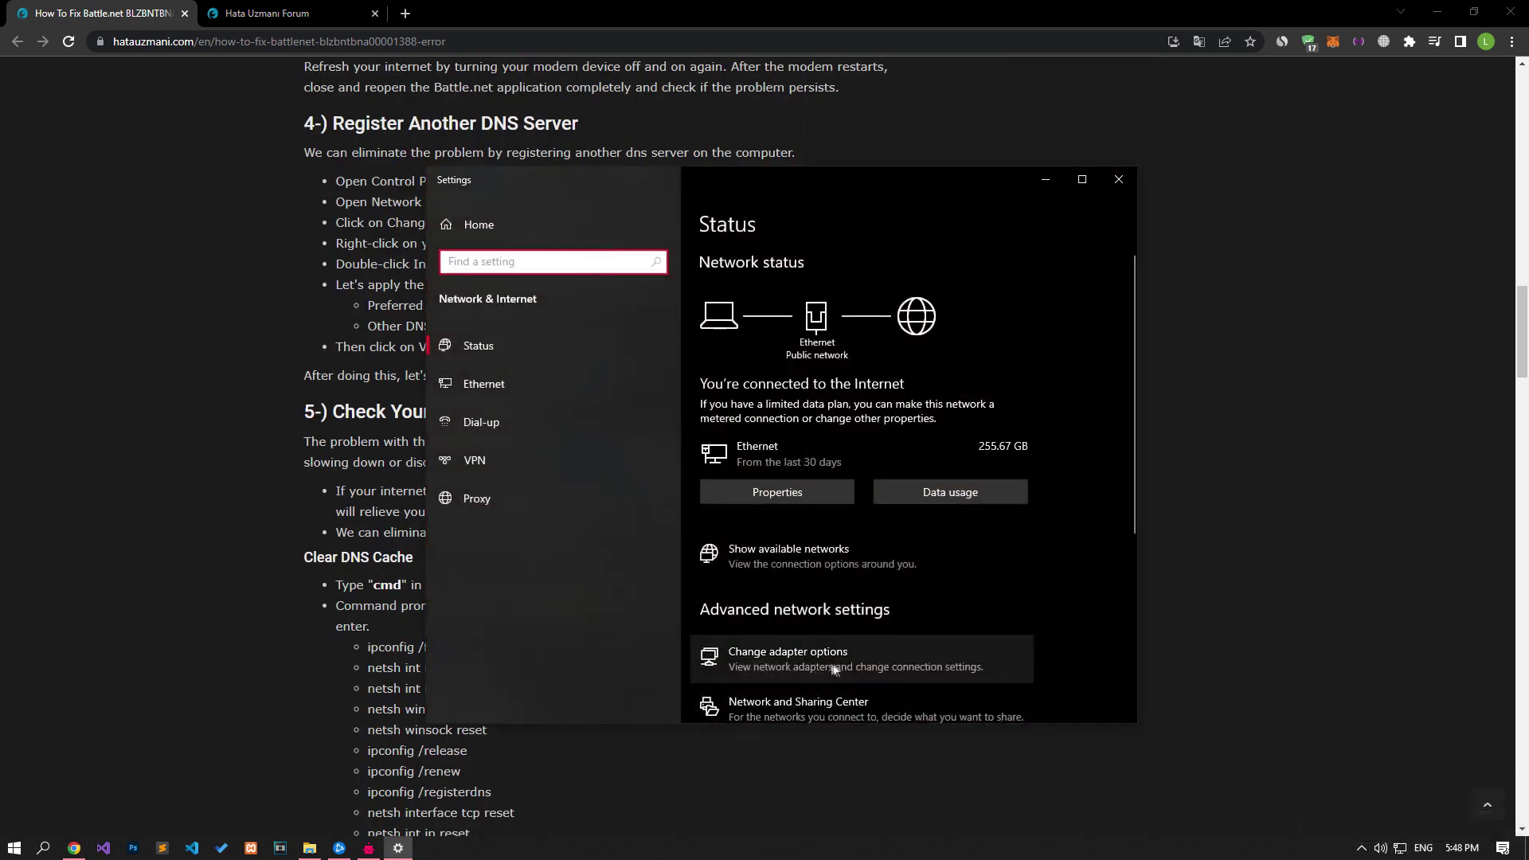
{"action": "left_click", "coordinate": [835, 664]}
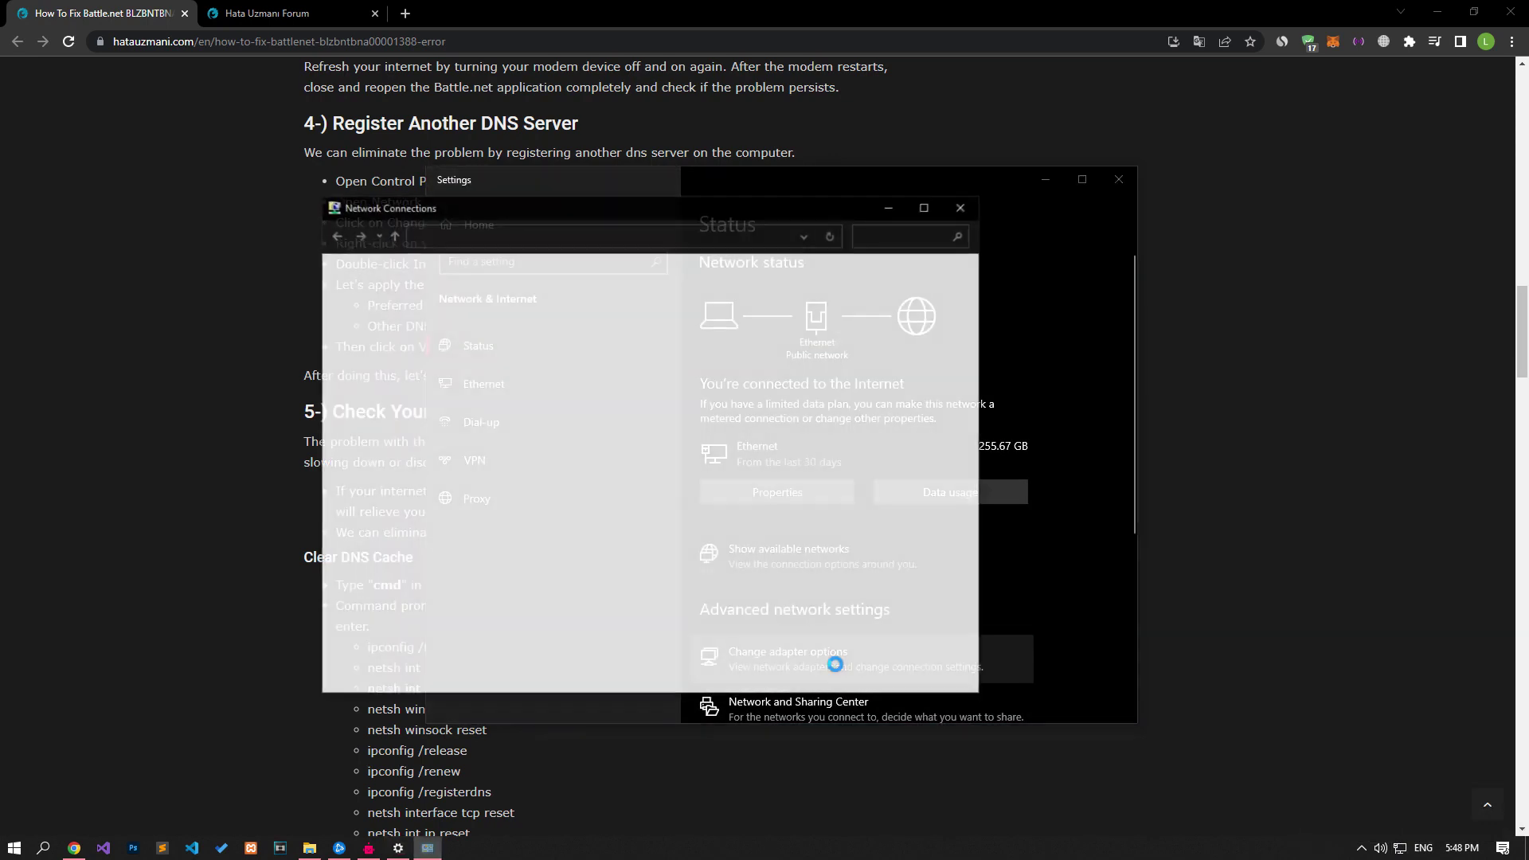
{"action": "right_click", "coordinate": [409, 280]}
{"action": "right_click", "coordinate": [384, 298]}
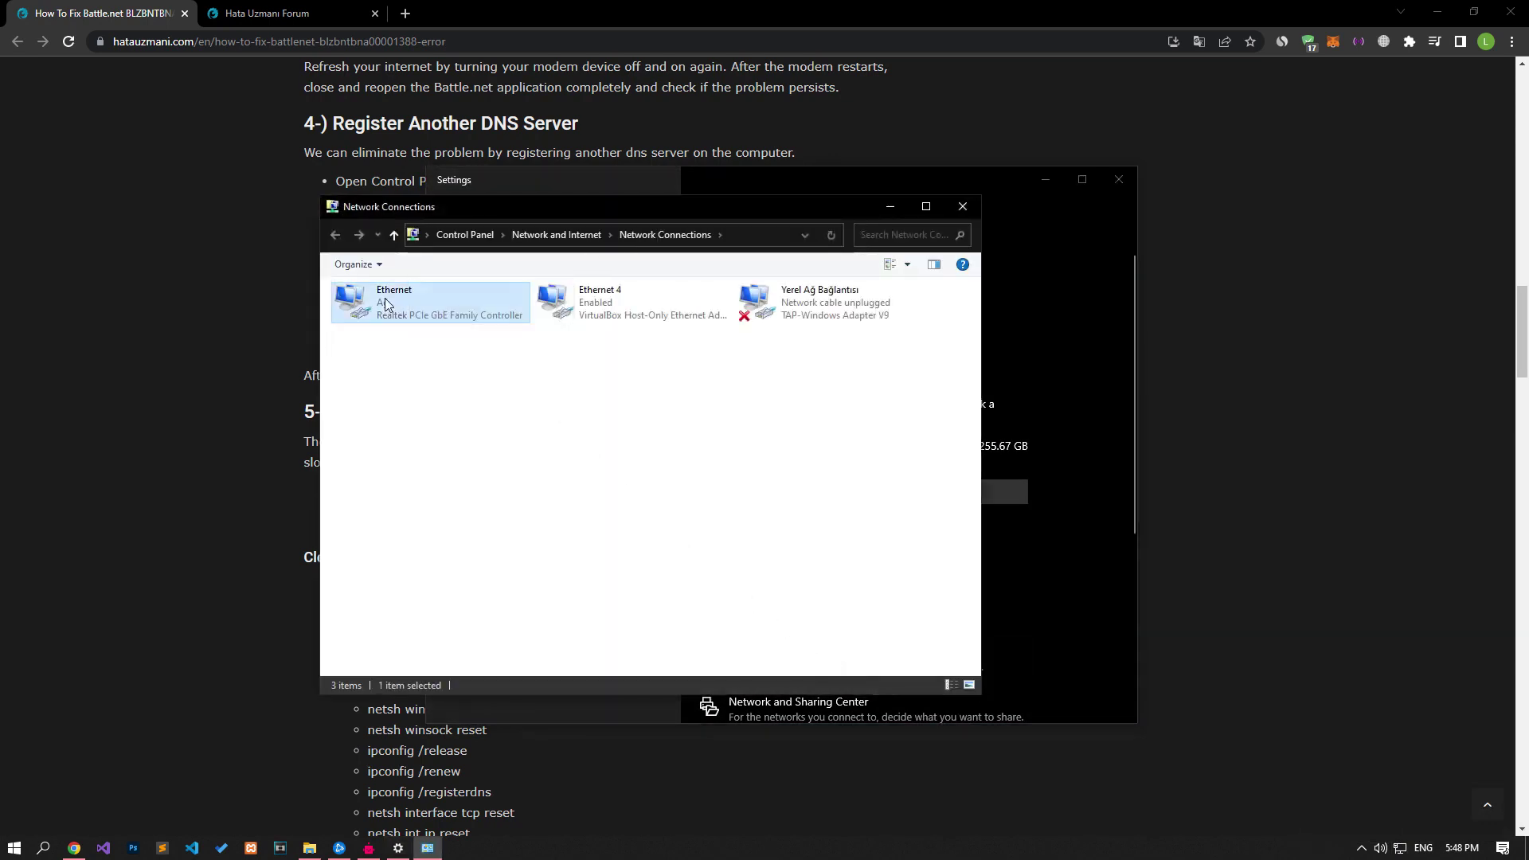
{"action": "left_click", "coordinate": [414, 451]}
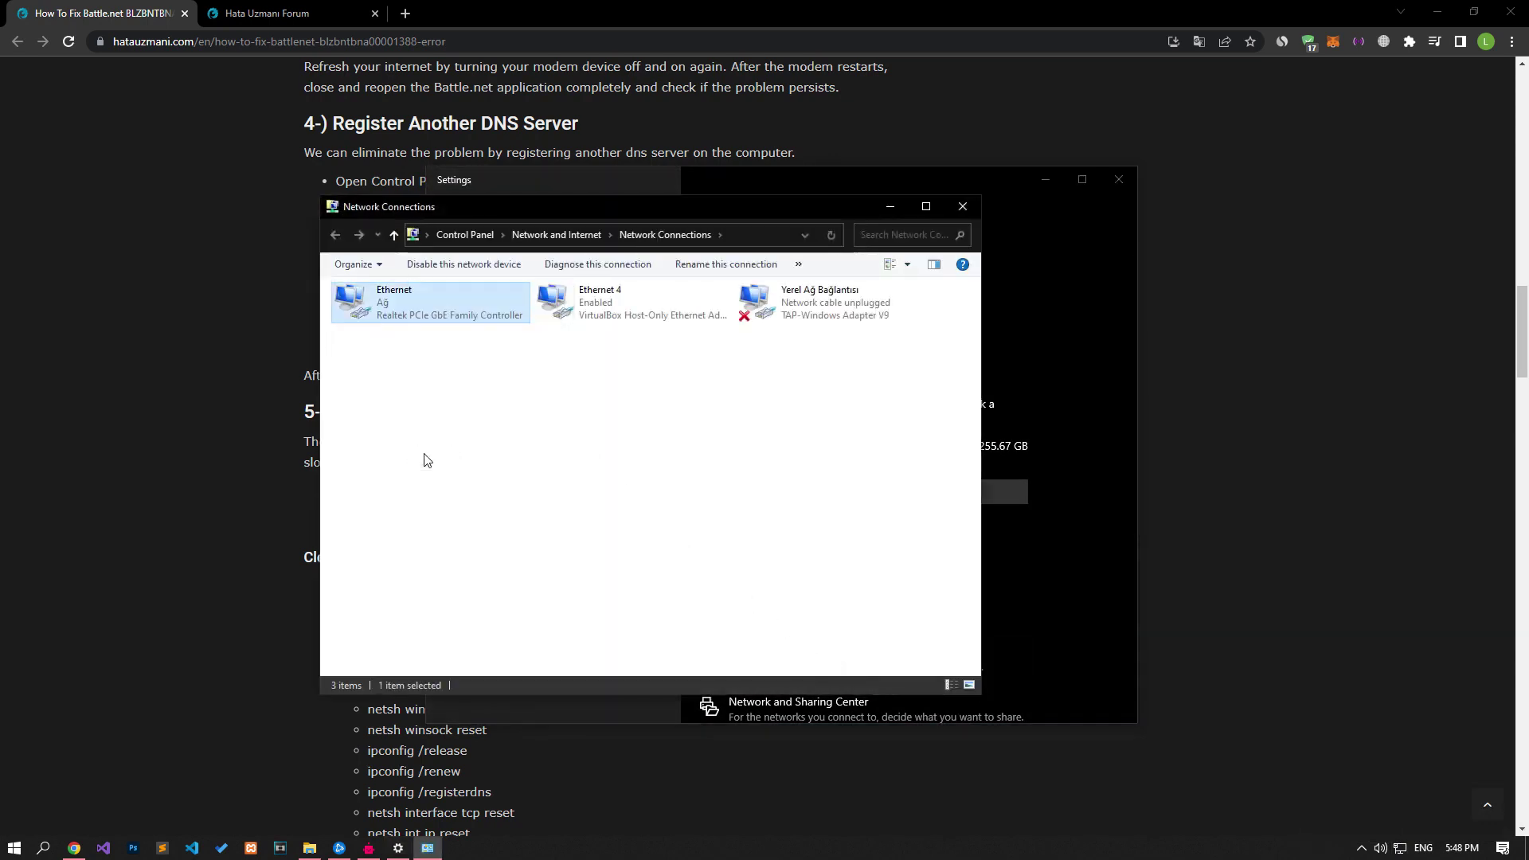
{"action": "left_click", "coordinate": [468, 466]}
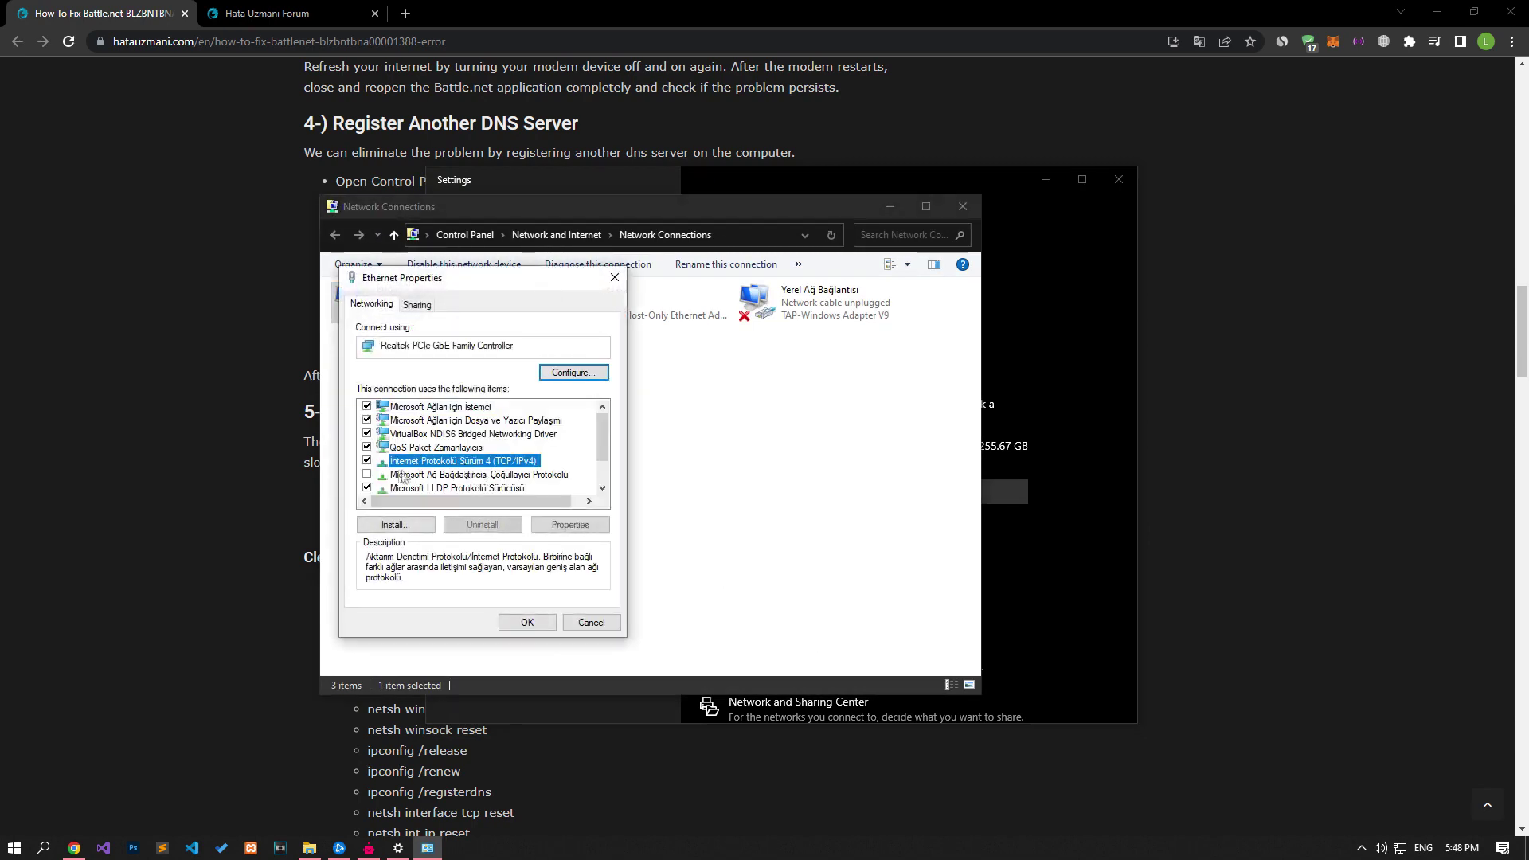
{"action": "double_click", "coordinate": [445, 464]}
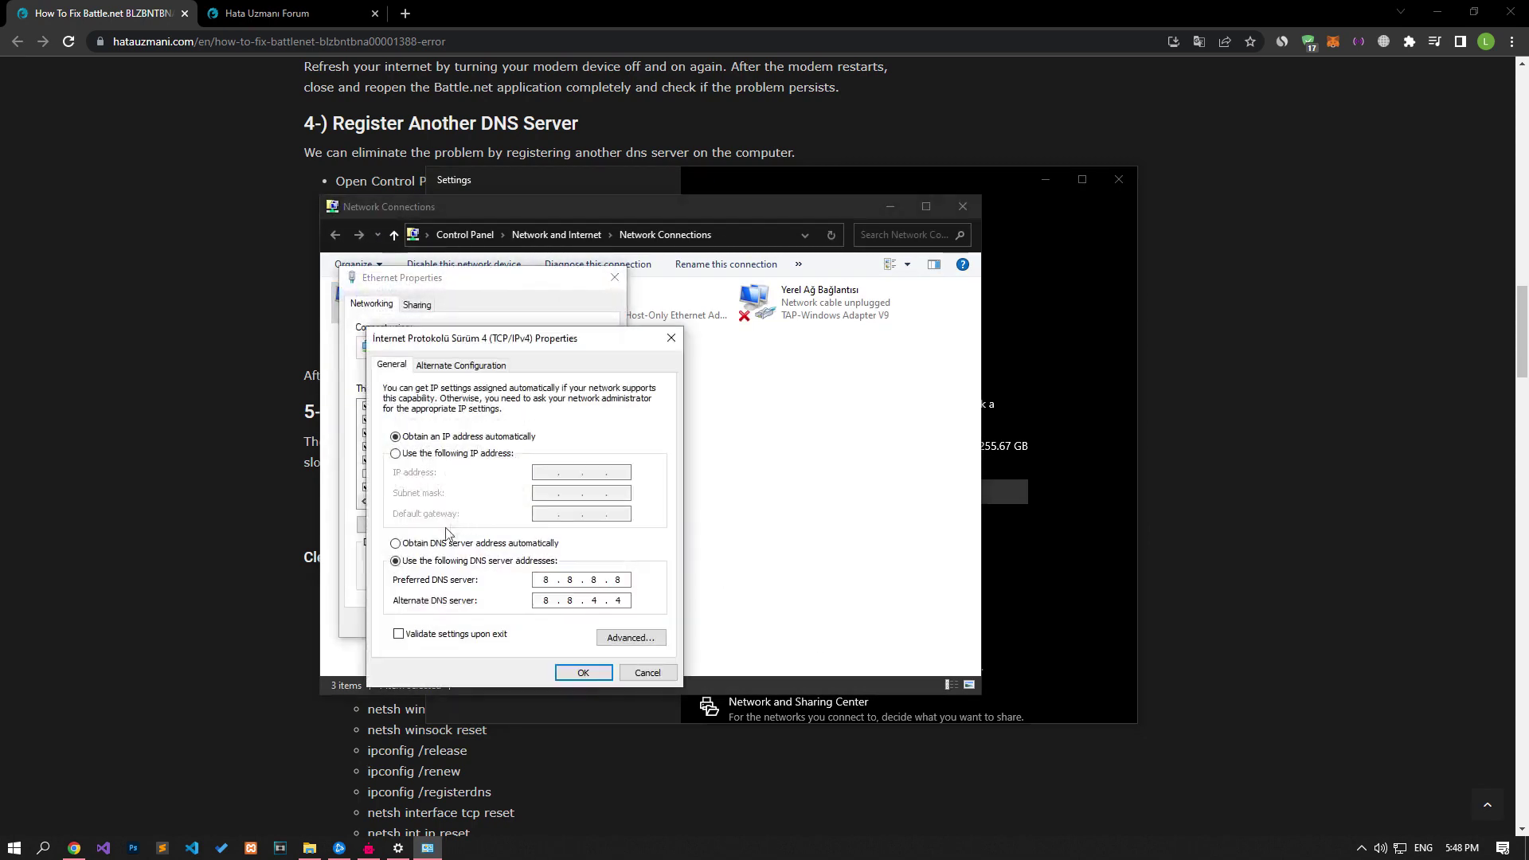
{"action": "left_click", "coordinate": [395, 562]}
{"action": "left_click", "coordinate": [624, 601]}
{"action": "left_click", "coordinate": [585, 672]}
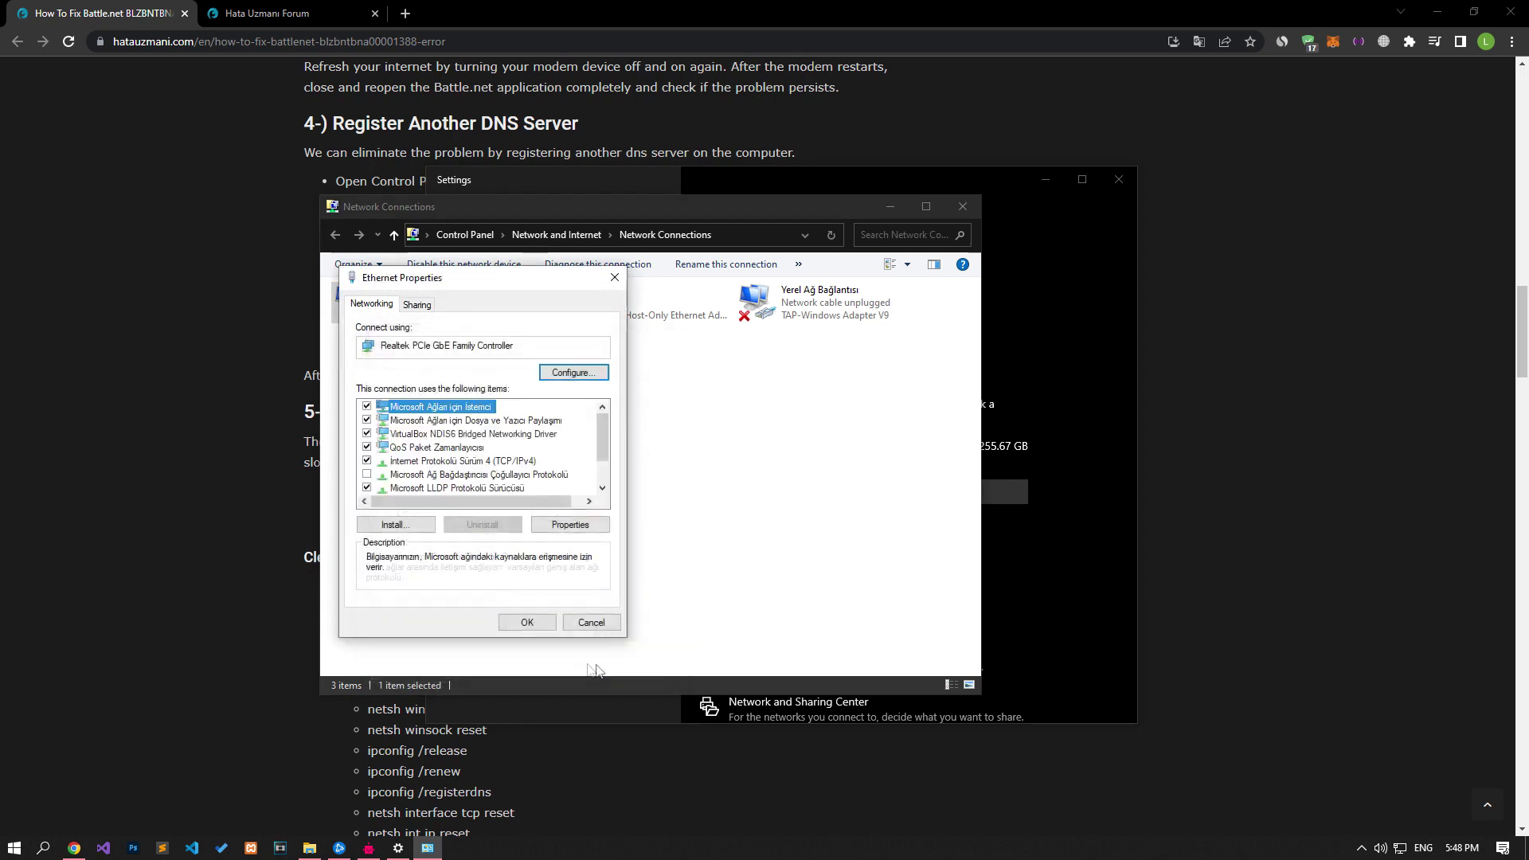
{"action": "left_click", "coordinate": [527, 622]}
{"action": "left_click", "coordinate": [963, 206]}
Step: Close network settings and launch an administrator Command Prompt, placed beside the article
{"action": "left_click", "coordinate": [1116, 183]}
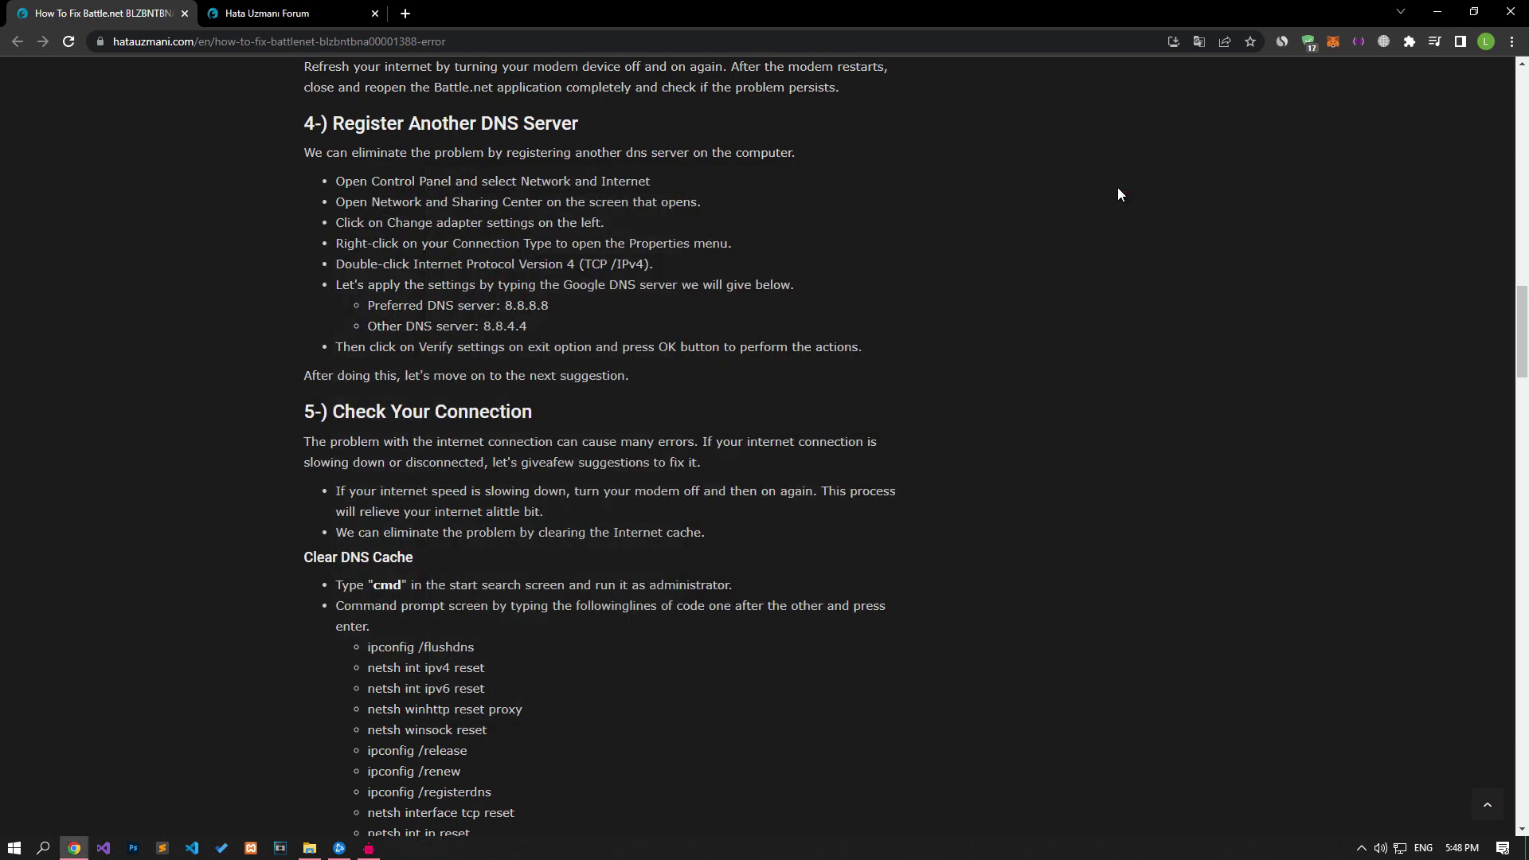
{"action": "scroll", "coordinate": [439, 766], "scroll_direction": "down", "scroll_amount": 4}
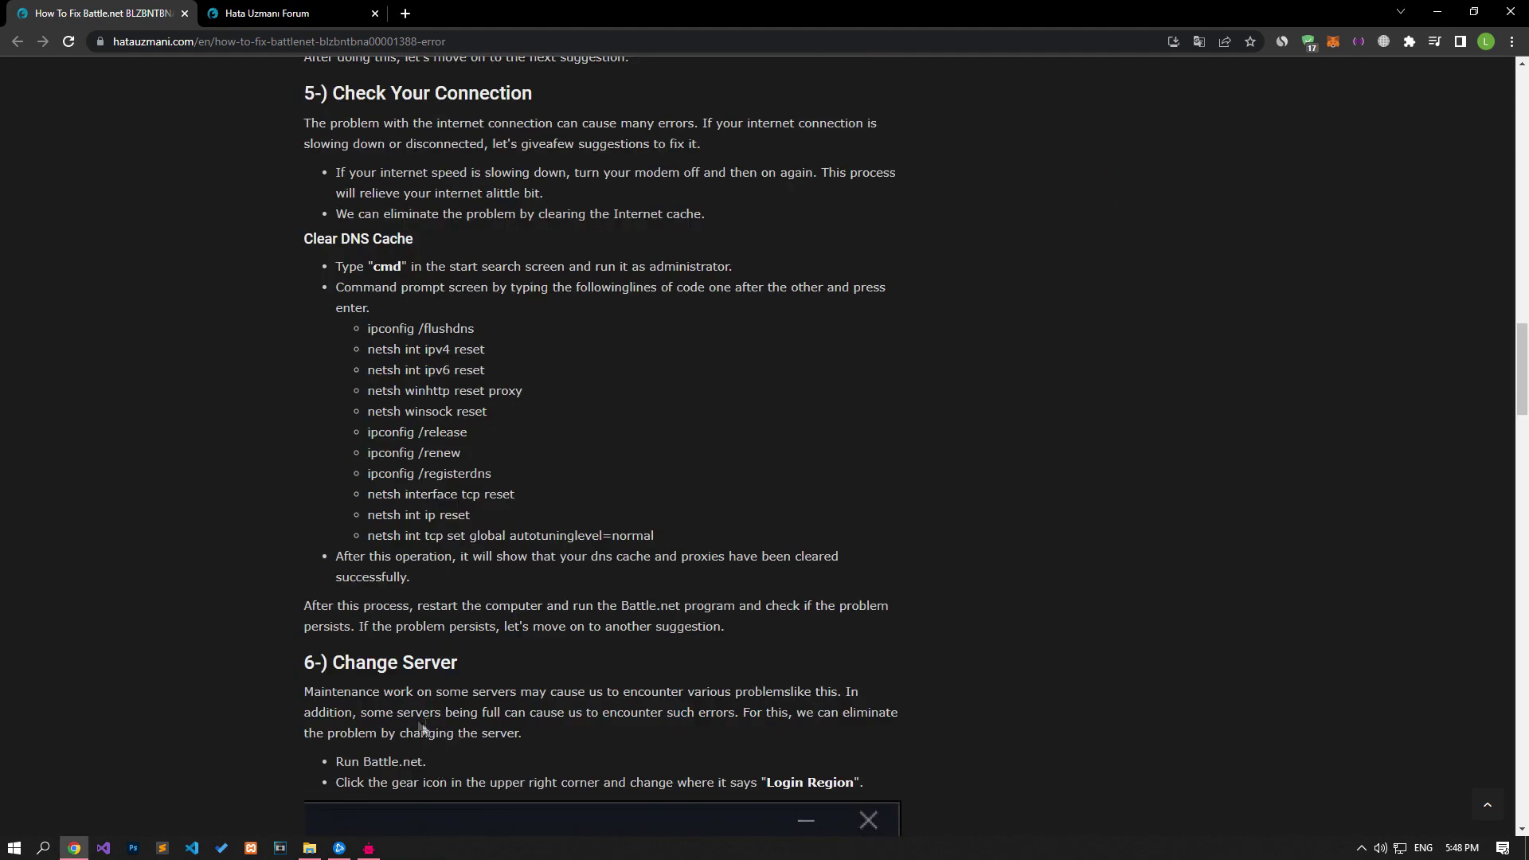
{"action": "left_click", "coordinate": [13, 851]}
{"action": "type", "text": "cmd"}
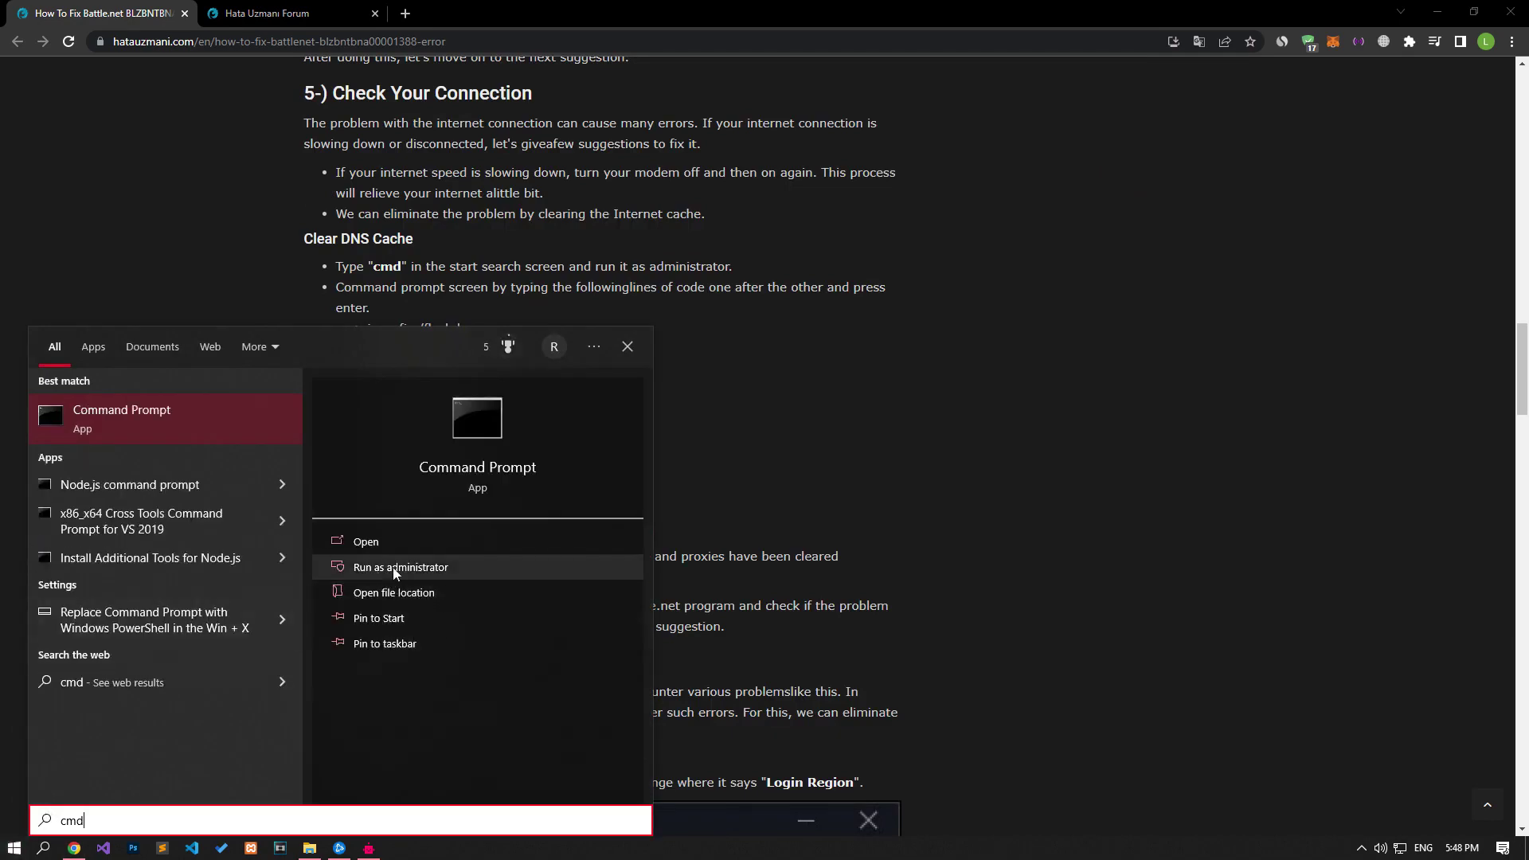
{"action": "left_click", "coordinate": [401, 569]}
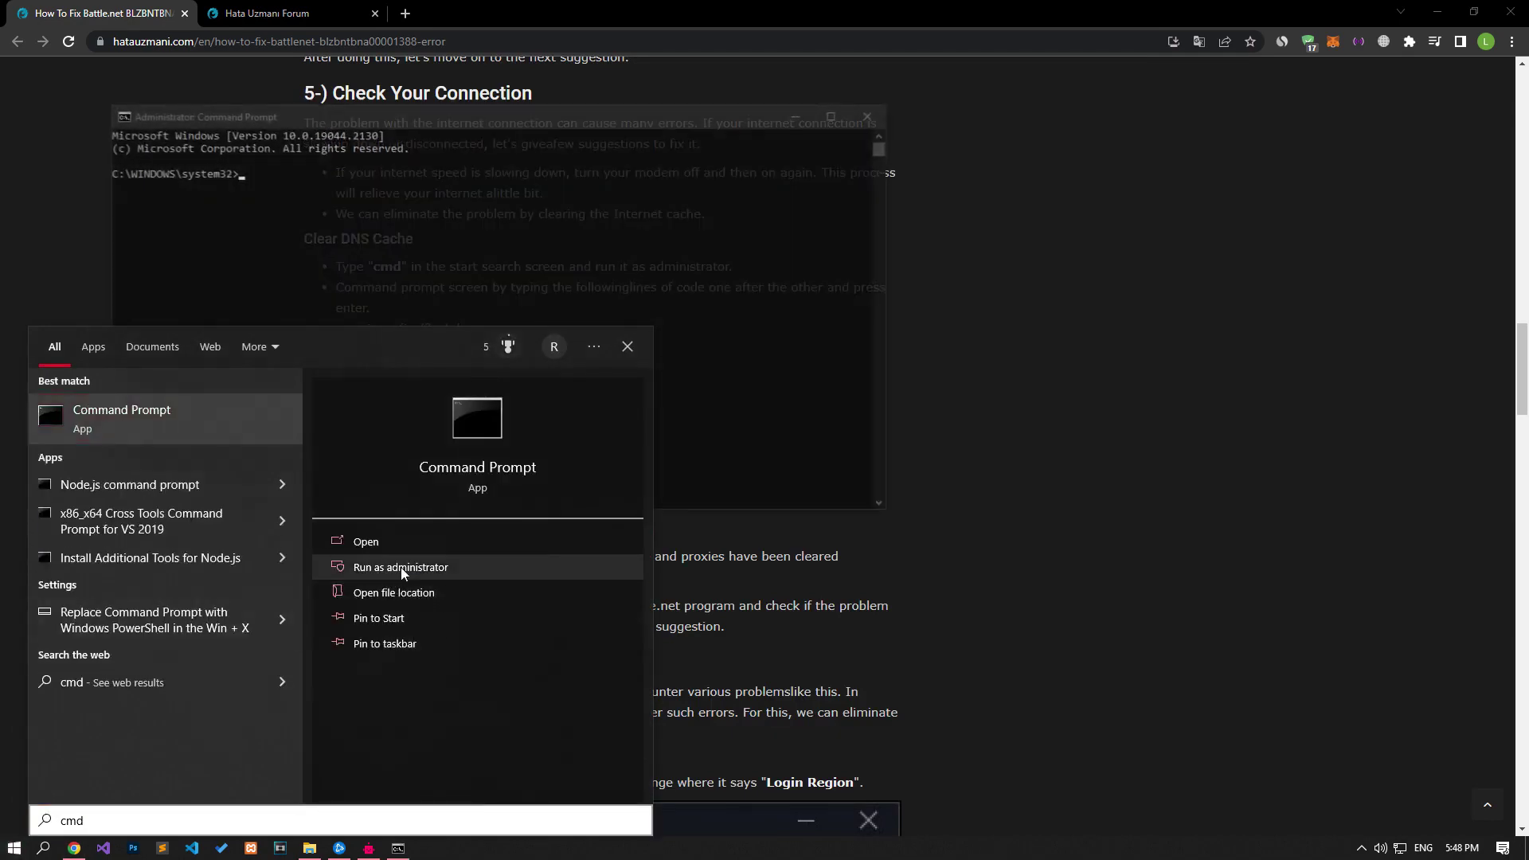
{"action": "mouse_move", "coordinate": [306, 118]}
{"action": "left_mouse_down"}
{"action": "mouse_move", "coordinate": [730, 116]}
{"action": "mouse_move", "coordinate": [815, 169]}
{"action": "left_mouse_up"}
Step: Copy the first four network reset commands from the article and run them in Command Prompt
{"action": "key", "text": "alt+Tab"}
{"action": "triple_click", "coordinate": [397, 376]}
{"action": "key", "text": "ctrl+c"}
{"action": "key", "text": "alt+Tab"}
{"action": "key", "text": "ctrl+v"}
{"action": "key", "text": "Return"}
{"action": "triple_click", "coordinate": [430, 391]}
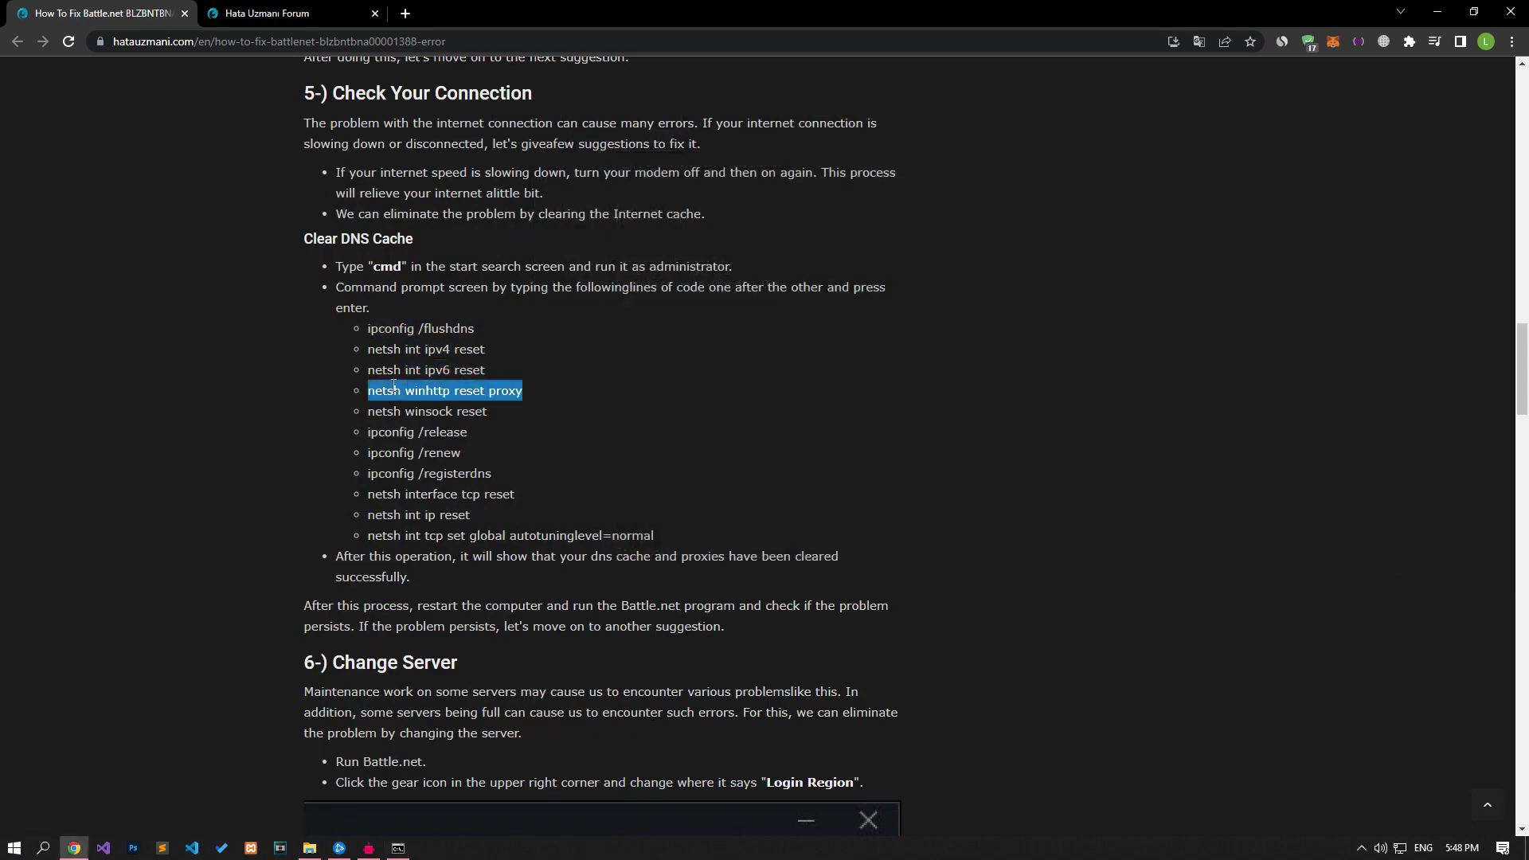
{"action": "key", "text": "ctrl+c"}
{"action": "key", "text": "alt+Tab"}
{"action": "key", "text": "ctrl+v"}
{"action": "key", "text": "Return"}
{"action": "triple_click", "coordinate": [426, 411]}
{"action": "key", "text": "ctrl+c"}
{"action": "key", "text": "alt+Tab"}
{"action": "key", "text": "ctrl+v"}
{"action": "key", "text": "Return"}
{"action": "triple_click", "coordinate": [416, 431]}
{"action": "key", "text": "ctrl+c"}
{"action": "key", "text": "alt+Tab"}
{"action": "key", "text": "ctrl+v"}
{"action": "key", "text": "Return"}
{"action": "key", "text": "alt+Tab"}
Step: Copy and run the next four netsh/ipconfig reset commands in Command Prompt
{"action": "triple_click", "coordinate": [402, 452]}
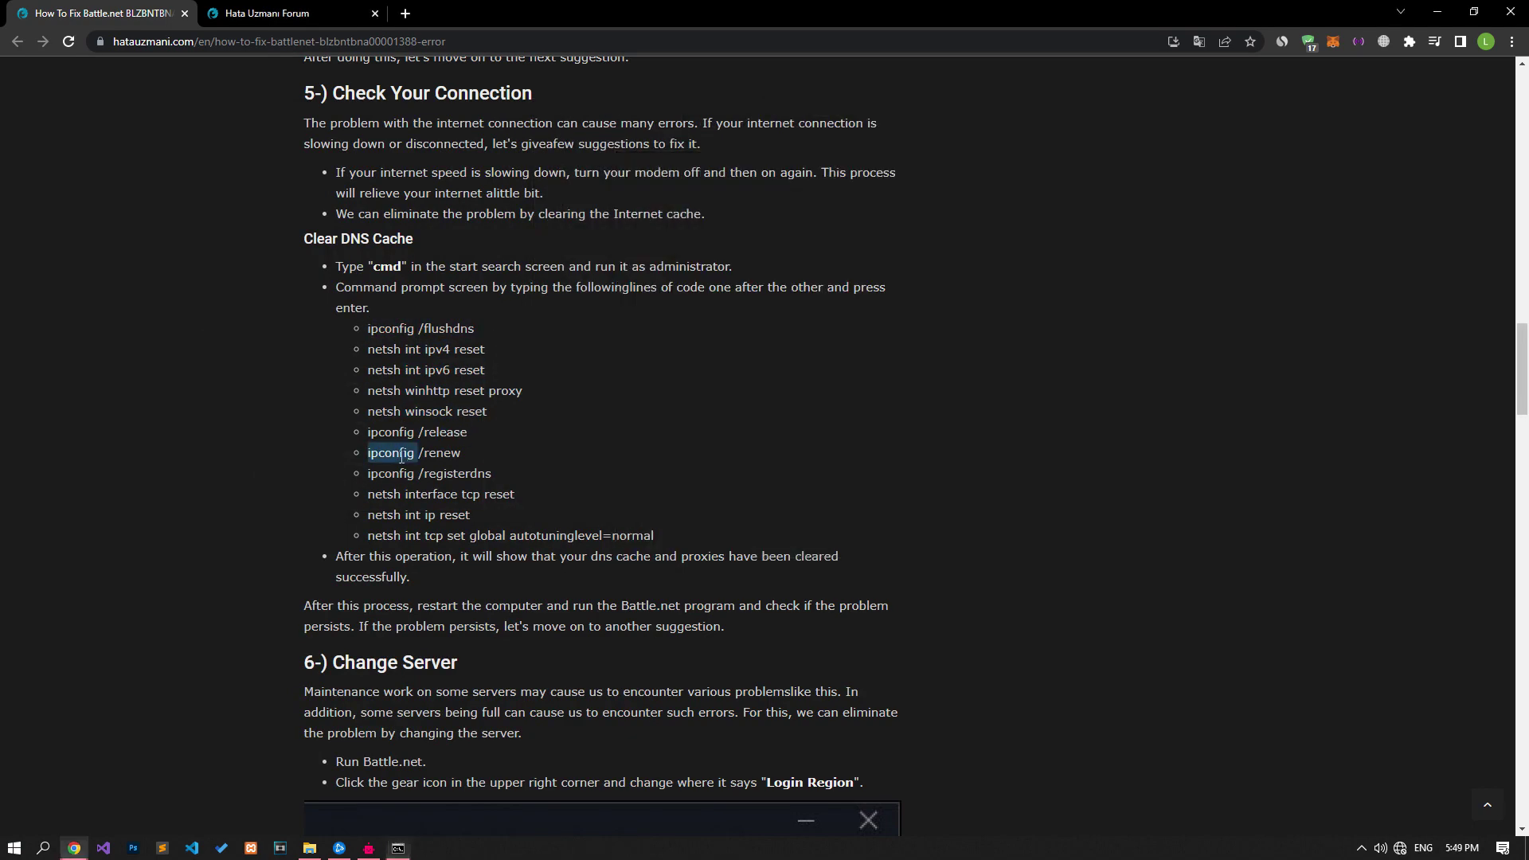
{"action": "key", "text": "ctrl+c"}
{"action": "key", "text": "alt+Tab"}
{"action": "key", "text": "ctrl+v"}
{"action": "key", "text": "Return"}
{"action": "key", "text": "alt+Tab"}
{"action": "triple_click", "coordinate": [402, 473]}
{"action": "key", "text": "ctrl+c"}
{"action": "key", "text": "alt+Tab"}
{"action": "key", "text": "ctrl+v"}
{"action": "key", "text": "Return"}
{"action": "key", "text": "alt+Tab"}
{"action": "triple_click", "coordinate": [406, 493]}
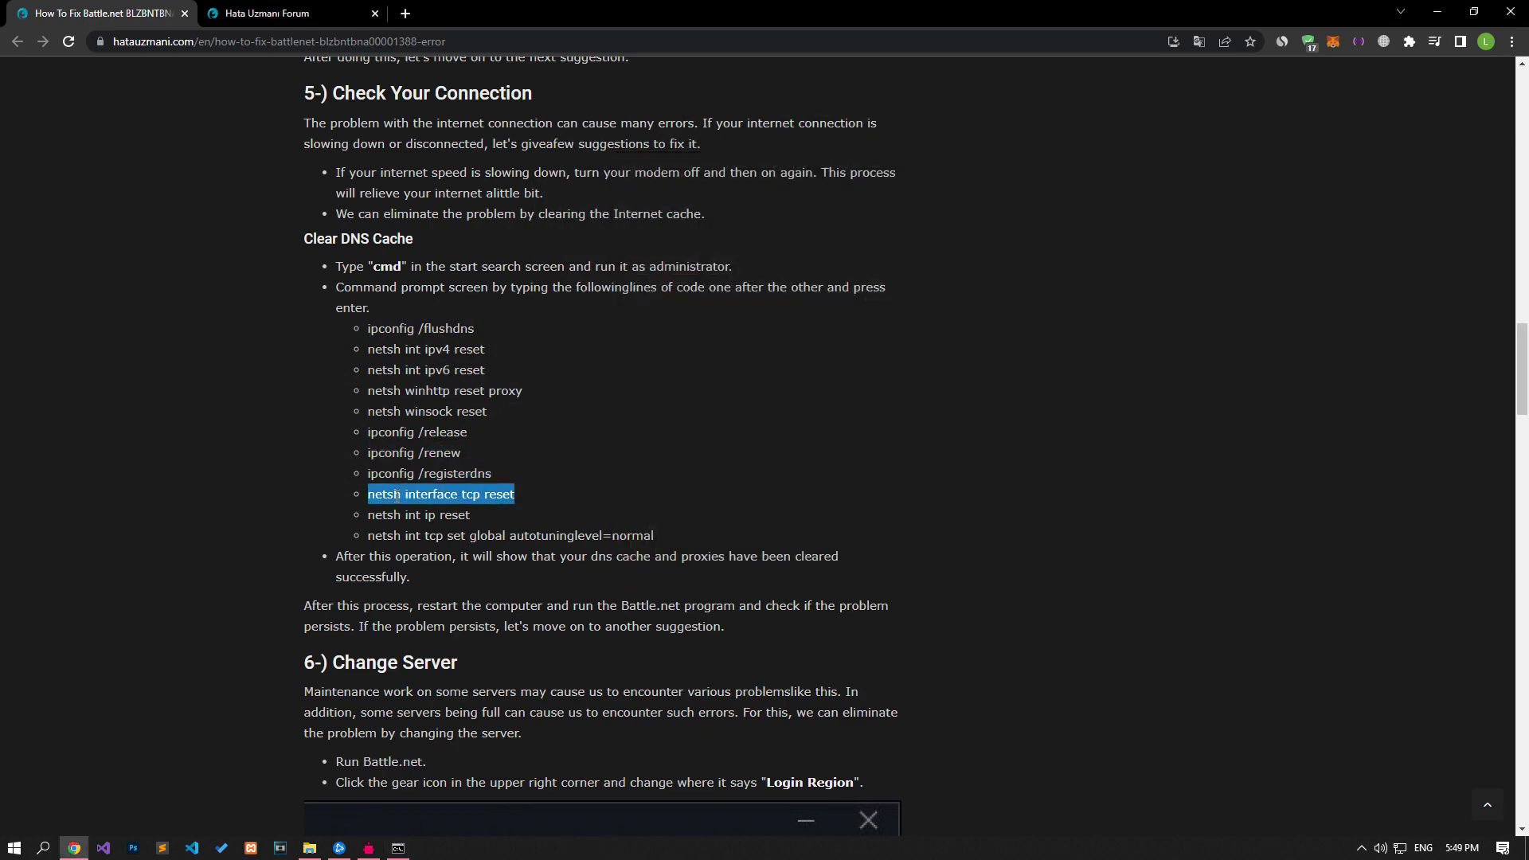
{"action": "key", "text": "ctrl+c"}
{"action": "key", "text": "alt+Tab"}
{"action": "key", "text": "ctrl+v"}
{"action": "key", "text": "Return"}
{"action": "key", "text": "alt+Tab"}
{"action": "triple_click", "coordinate": [410, 515]}
{"action": "key", "text": "ctrl+c"}
Step: Run netsh int tcp set global autotuninglevel=normal in Command Prompt
{"action": "key", "text": "alt+Tab"}
{"action": "key", "text": "ctrl+v"}
{"action": "key", "text": "Return"}
{"action": "key", "text": "alt+Tab"}
{"action": "triple_click", "coordinate": [415, 535]}
{"action": "key", "text": "ctrl+c"}
{"action": "key", "text": "alt+Tab"}
{"action": "key", "text": "ctrl+v"}
{"action": "key", "text": "Return"}
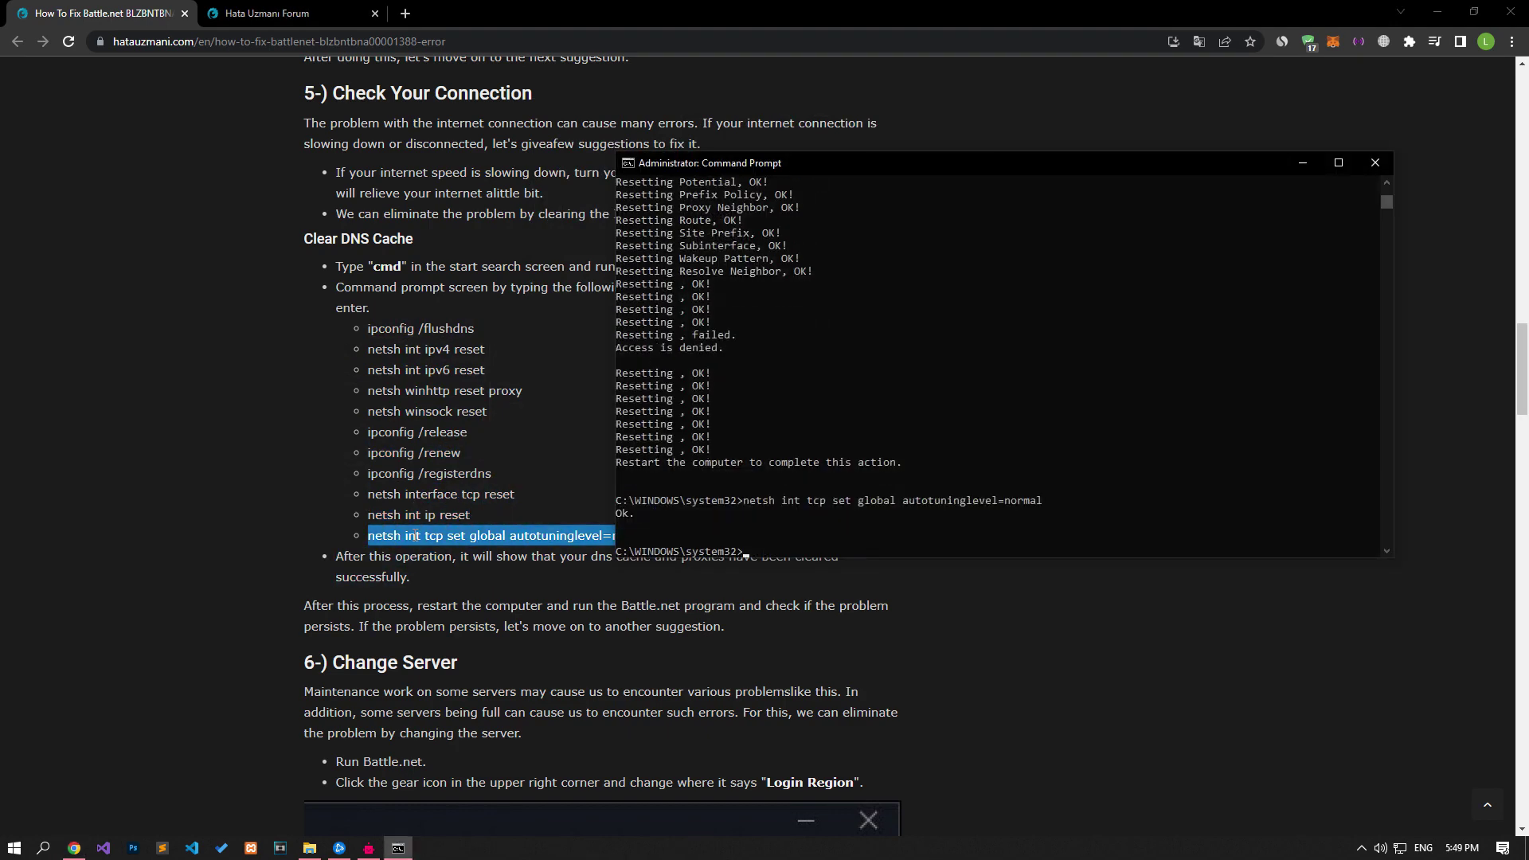
Step: Close Command Prompt and check the Start menu power options without restarting
{"action": "left_click", "coordinate": [1379, 159]}
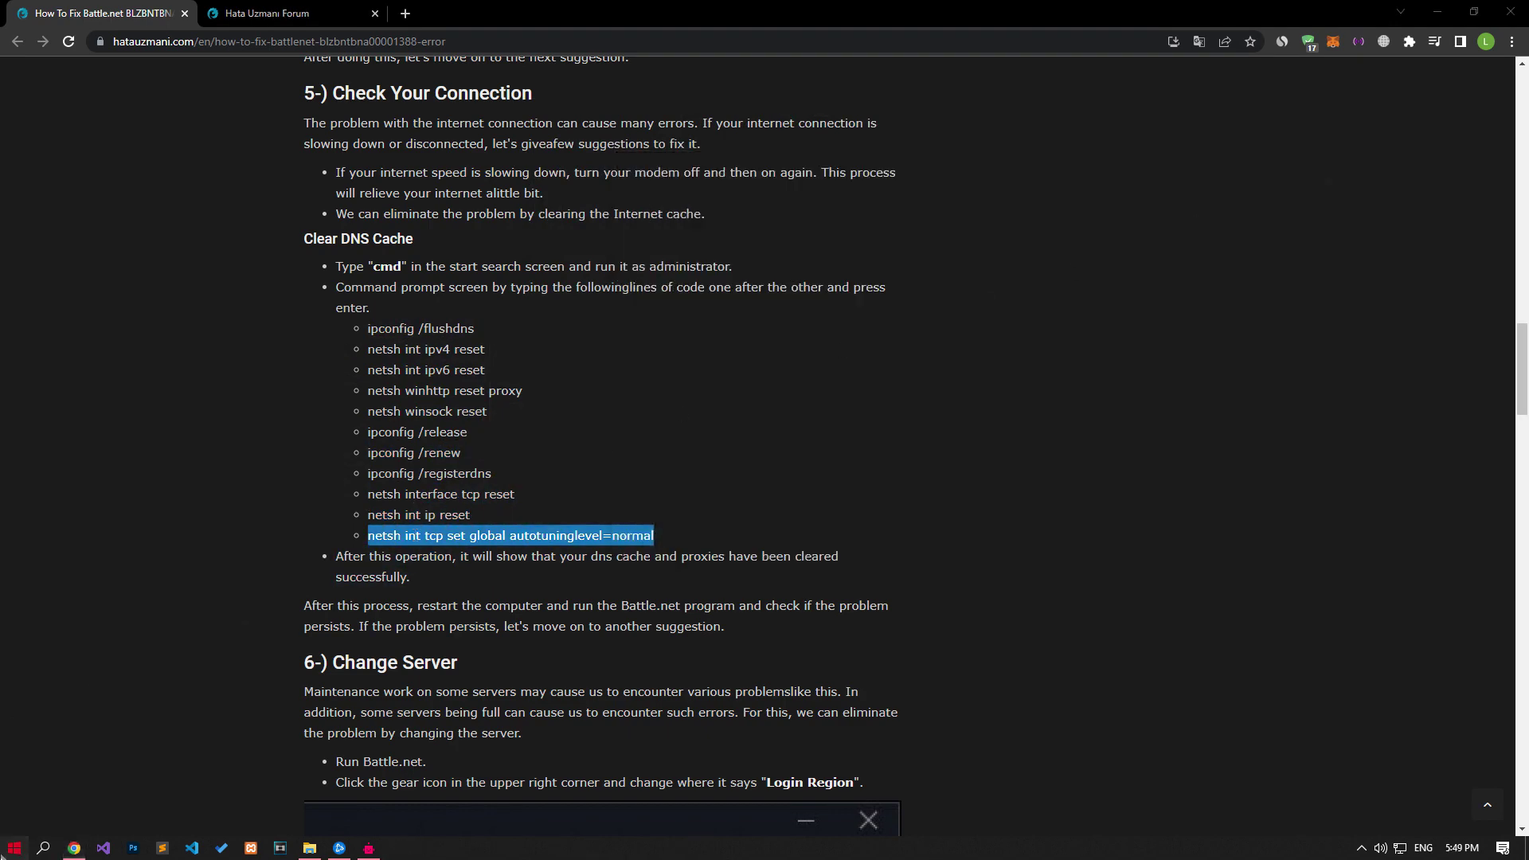
{"action": "left_click", "coordinate": [14, 847]}
{"action": "left_click", "coordinate": [20, 817]}
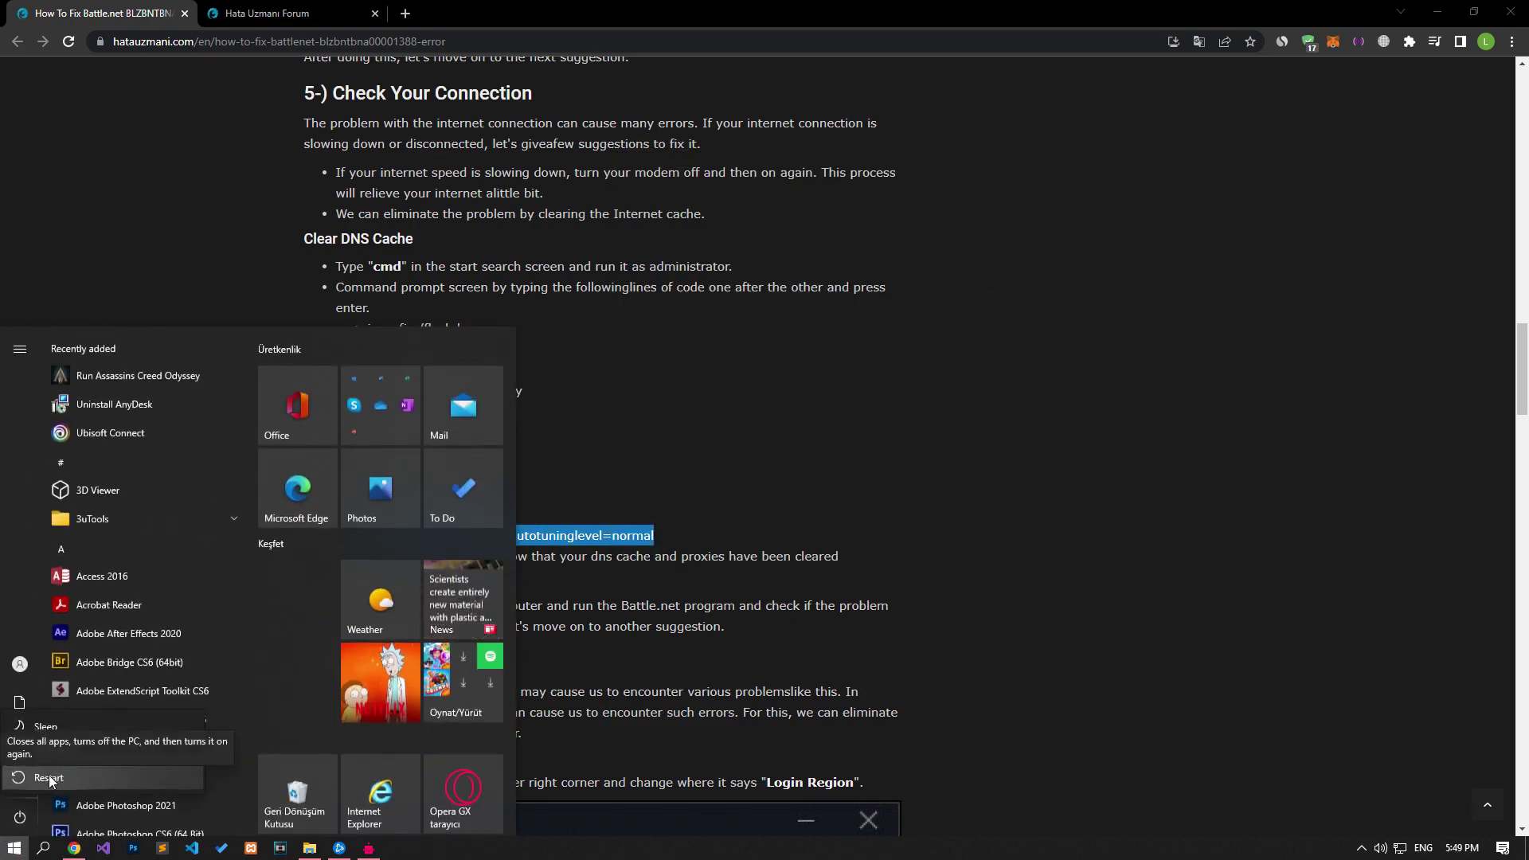
{"action": "key", "text": "Escape"}
{"action": "left_click", "coordinate": [691, 516]}
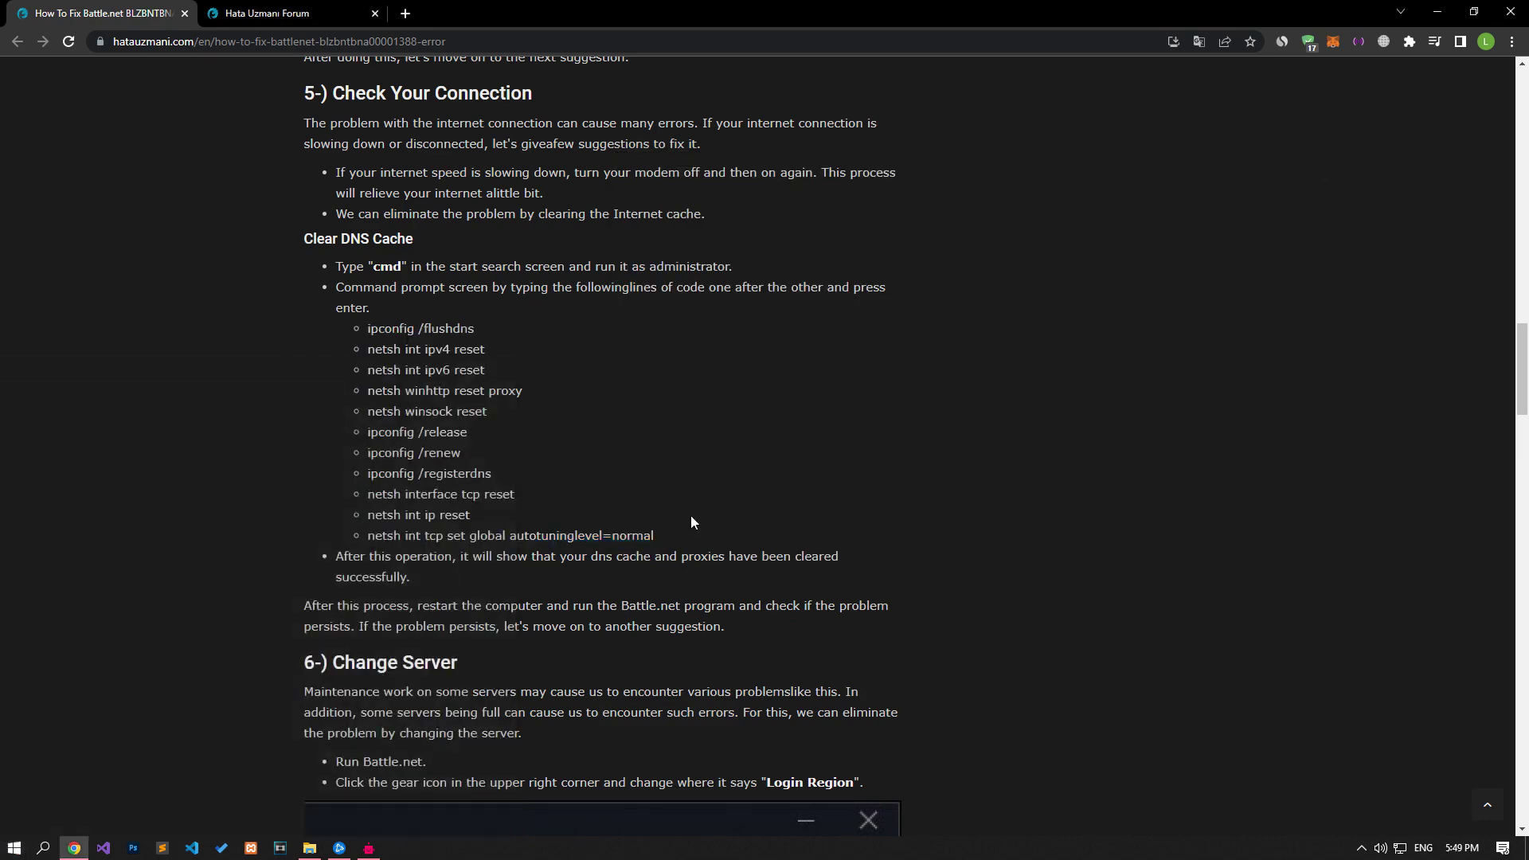
{"action": "scroll", "coordinate": [558, 509], "scroll_direction": "down", "scroll_amount": 7}
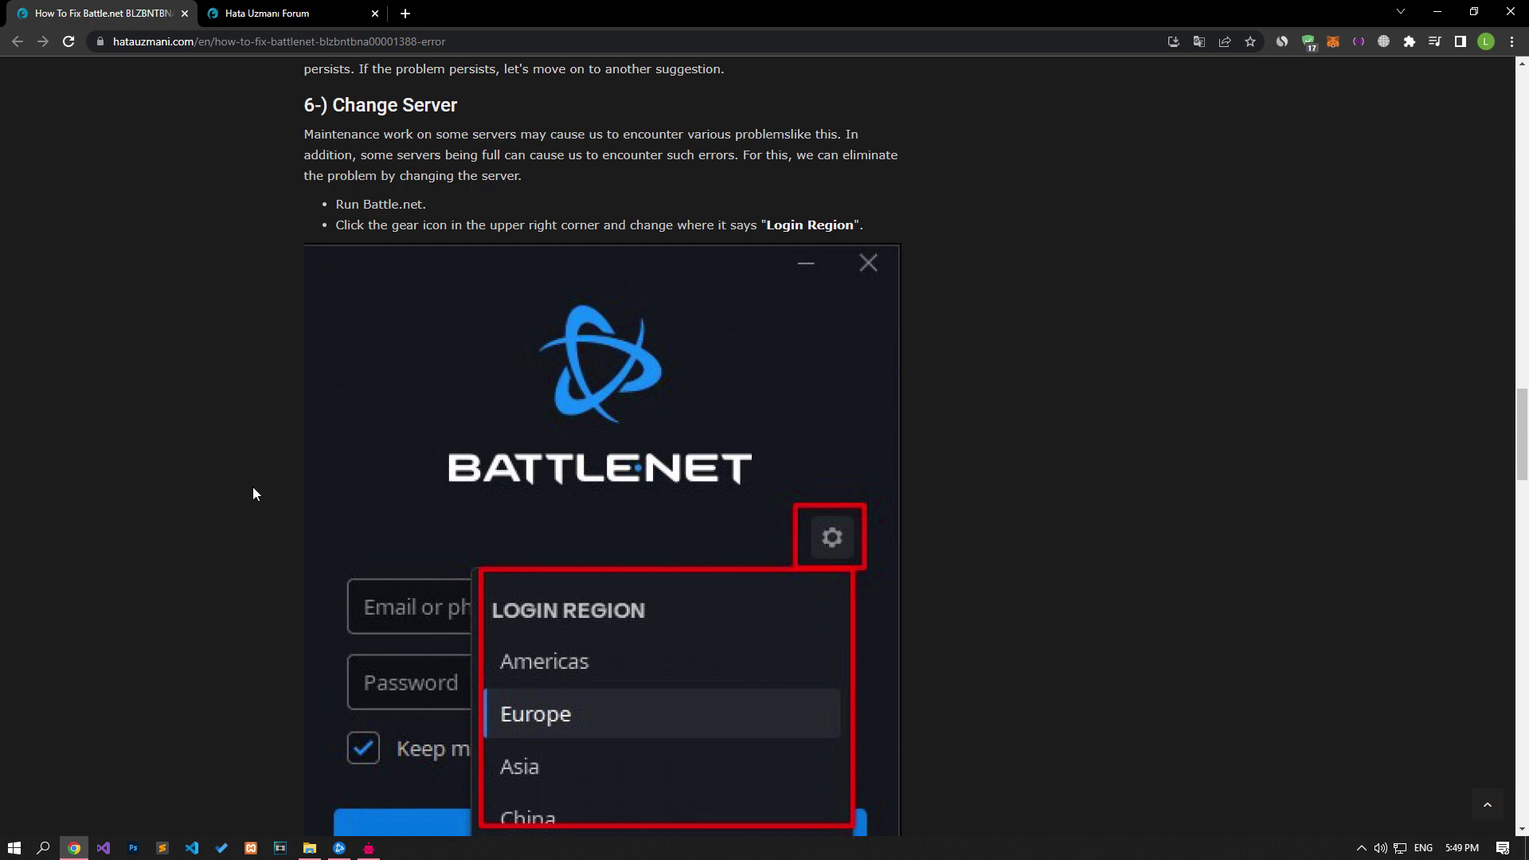
Step: Set Battle.net's login region to Europe and sign in with the account password
{"action": "left_click", "coordinate": [342, 847]}
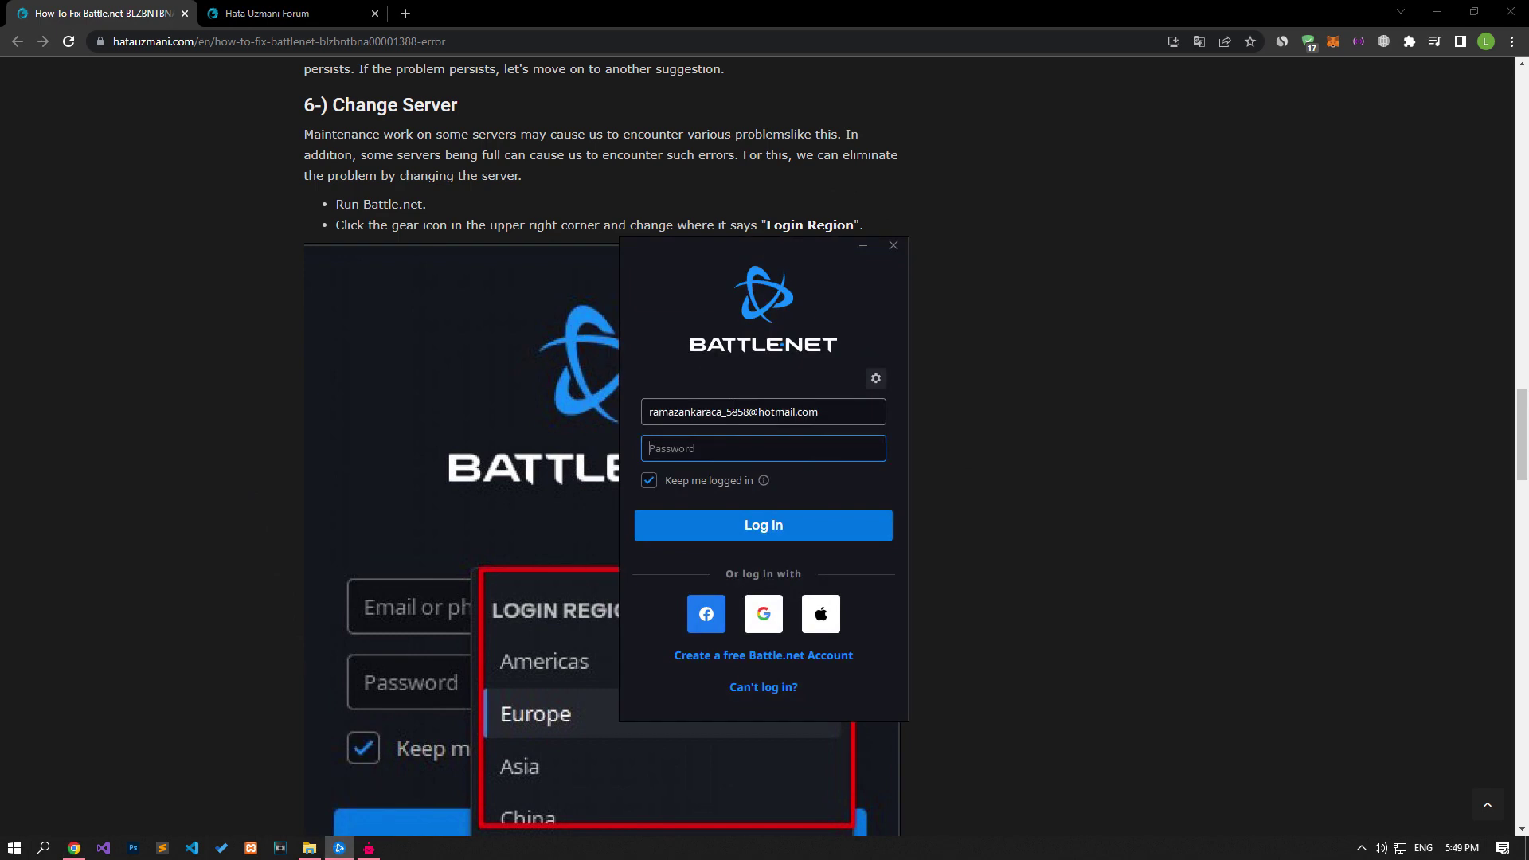
{"action": "left_click", "coordinate": [876, 379]}
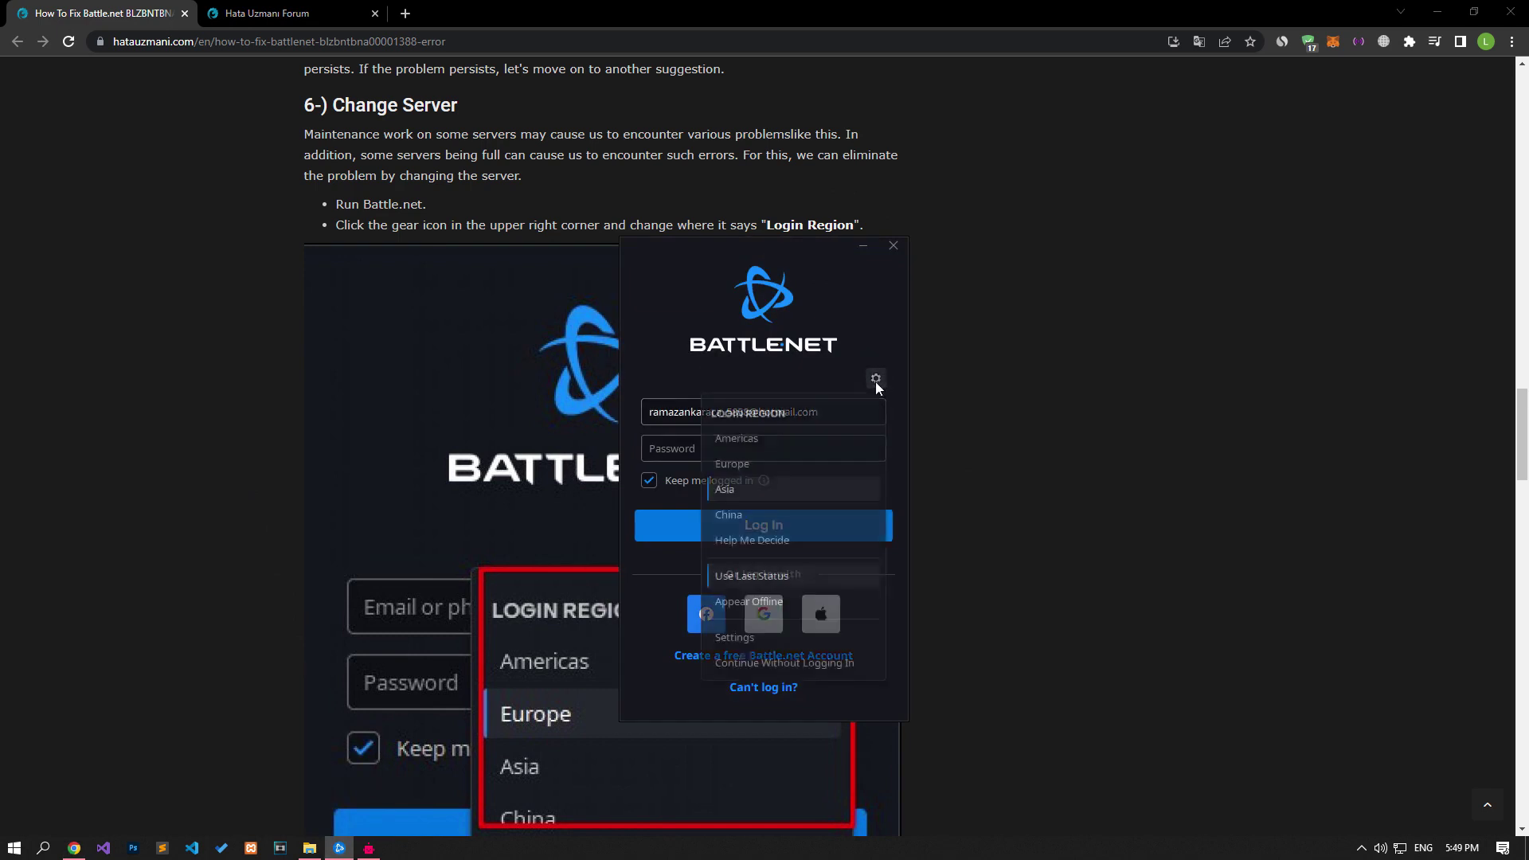
{"action": "left_click", "coordinate": [729, 467]}
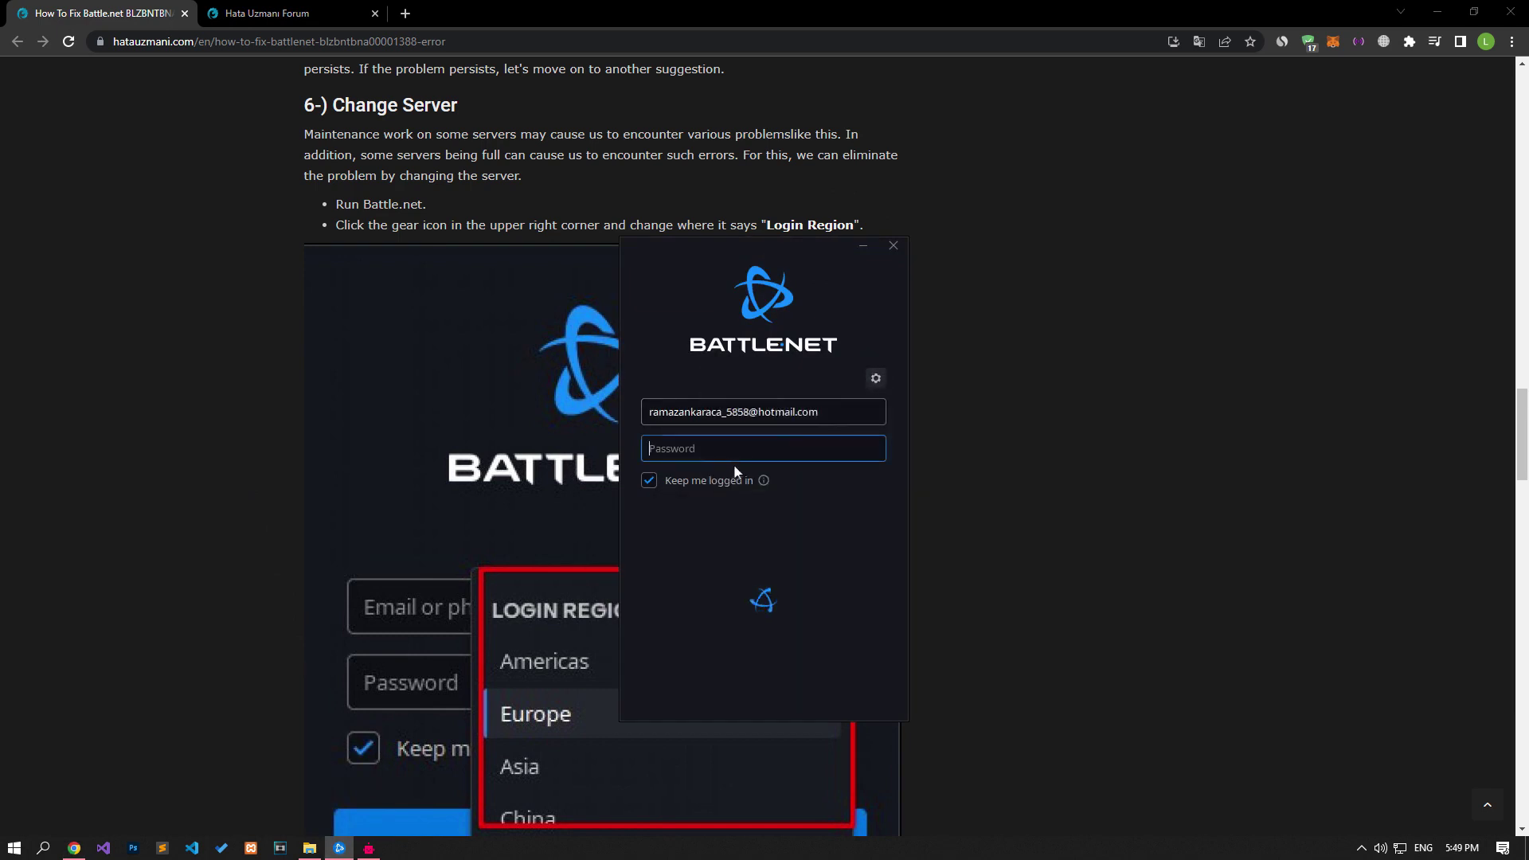
{"action": "key", "text": "ctrl+v"}
{"action": "key", "text": "Return"}
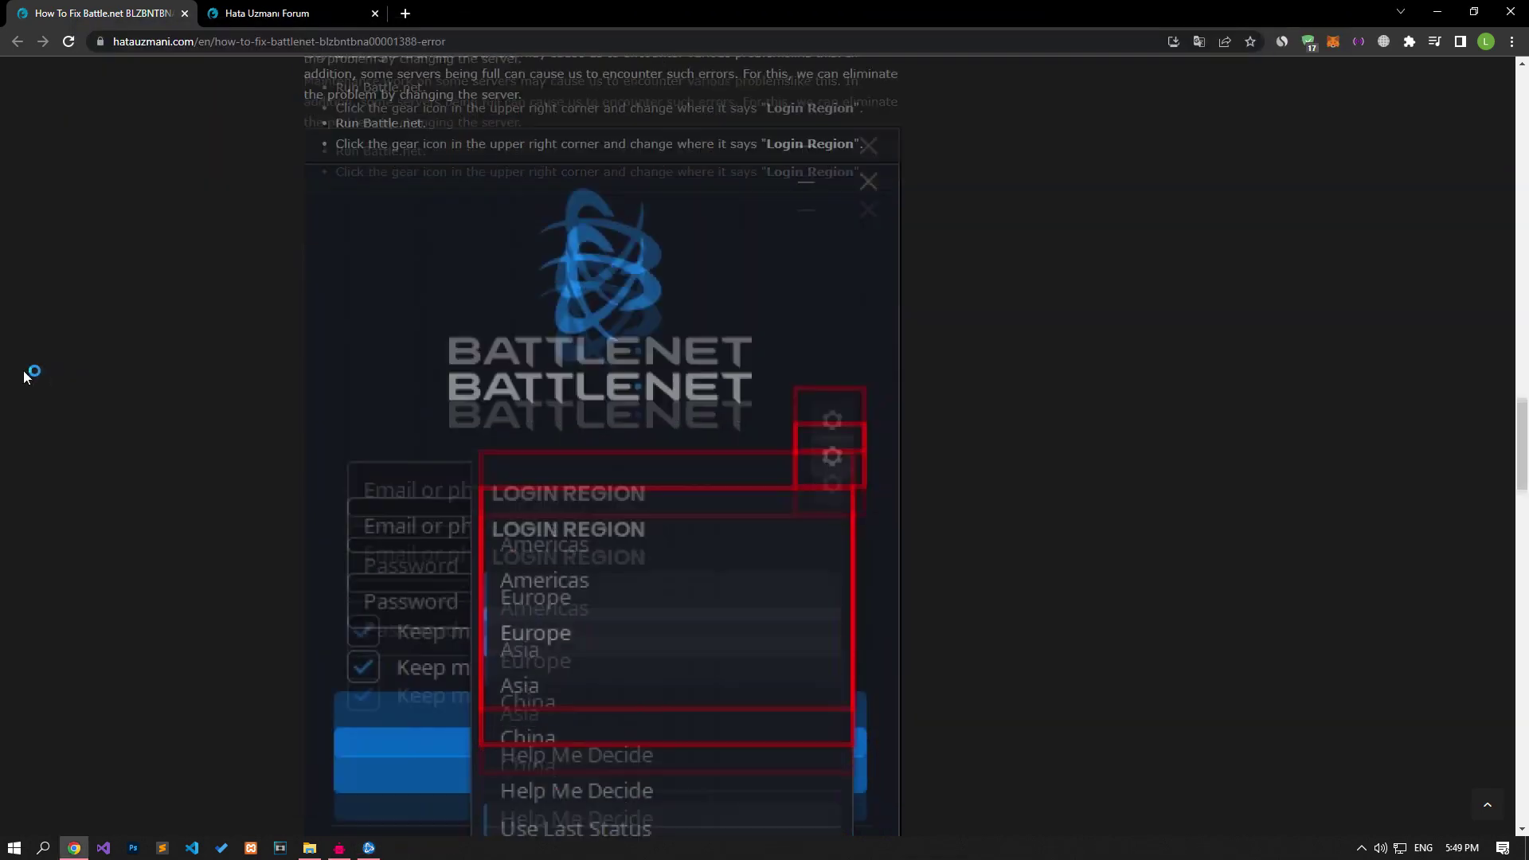
{"action": "scroll", "coordinate": [24, 374], "scroll_direction": "down", "scroll_amount": 10}
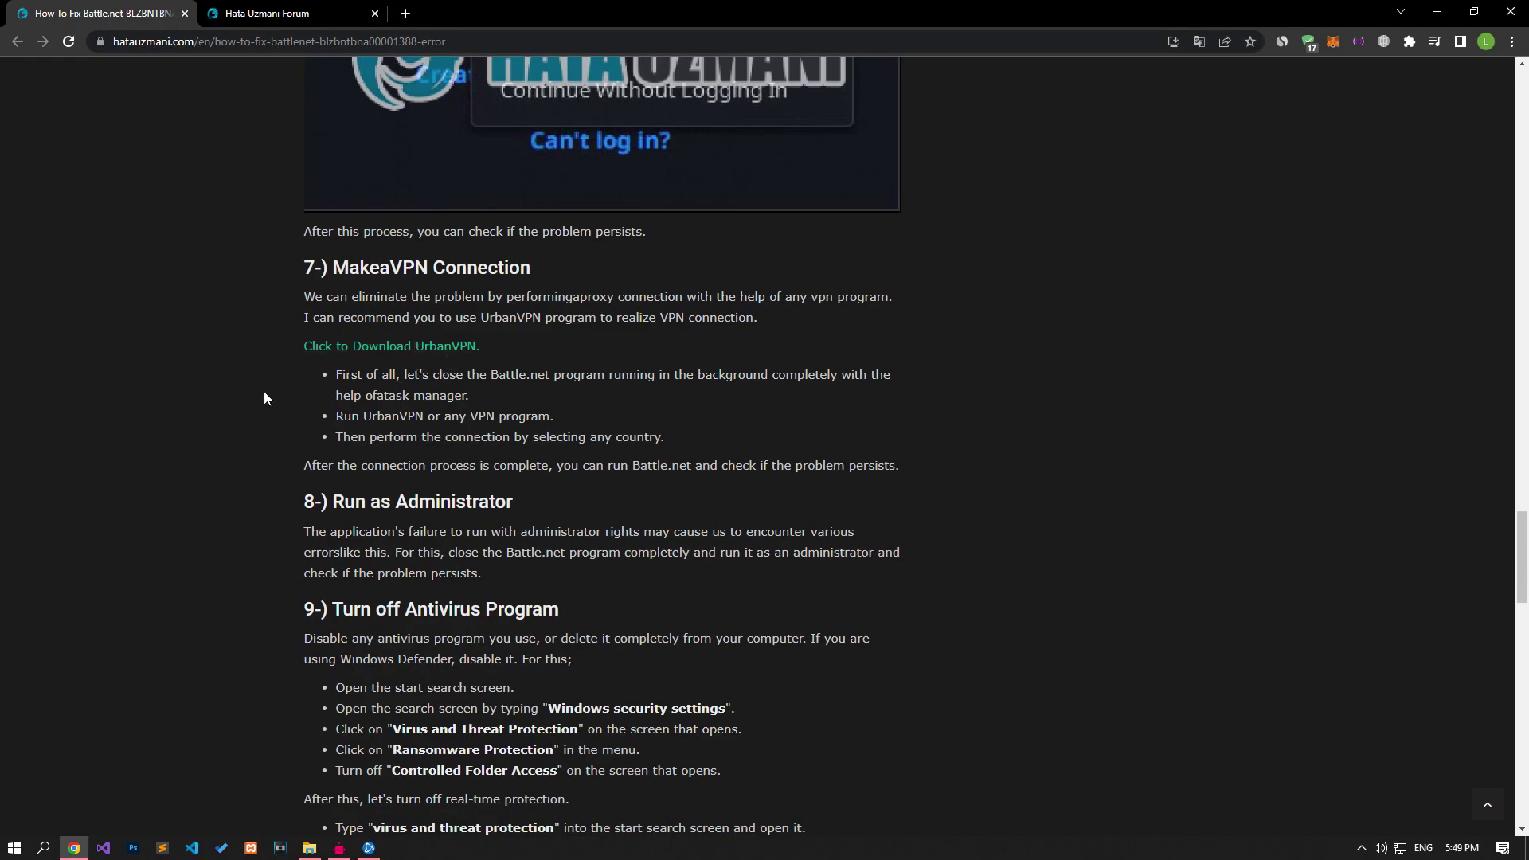
Step: Open UrbanVPN and try locations from Austria through Croatia, settling on France
{"action": "left_click", "coordinate": [339, 848]}
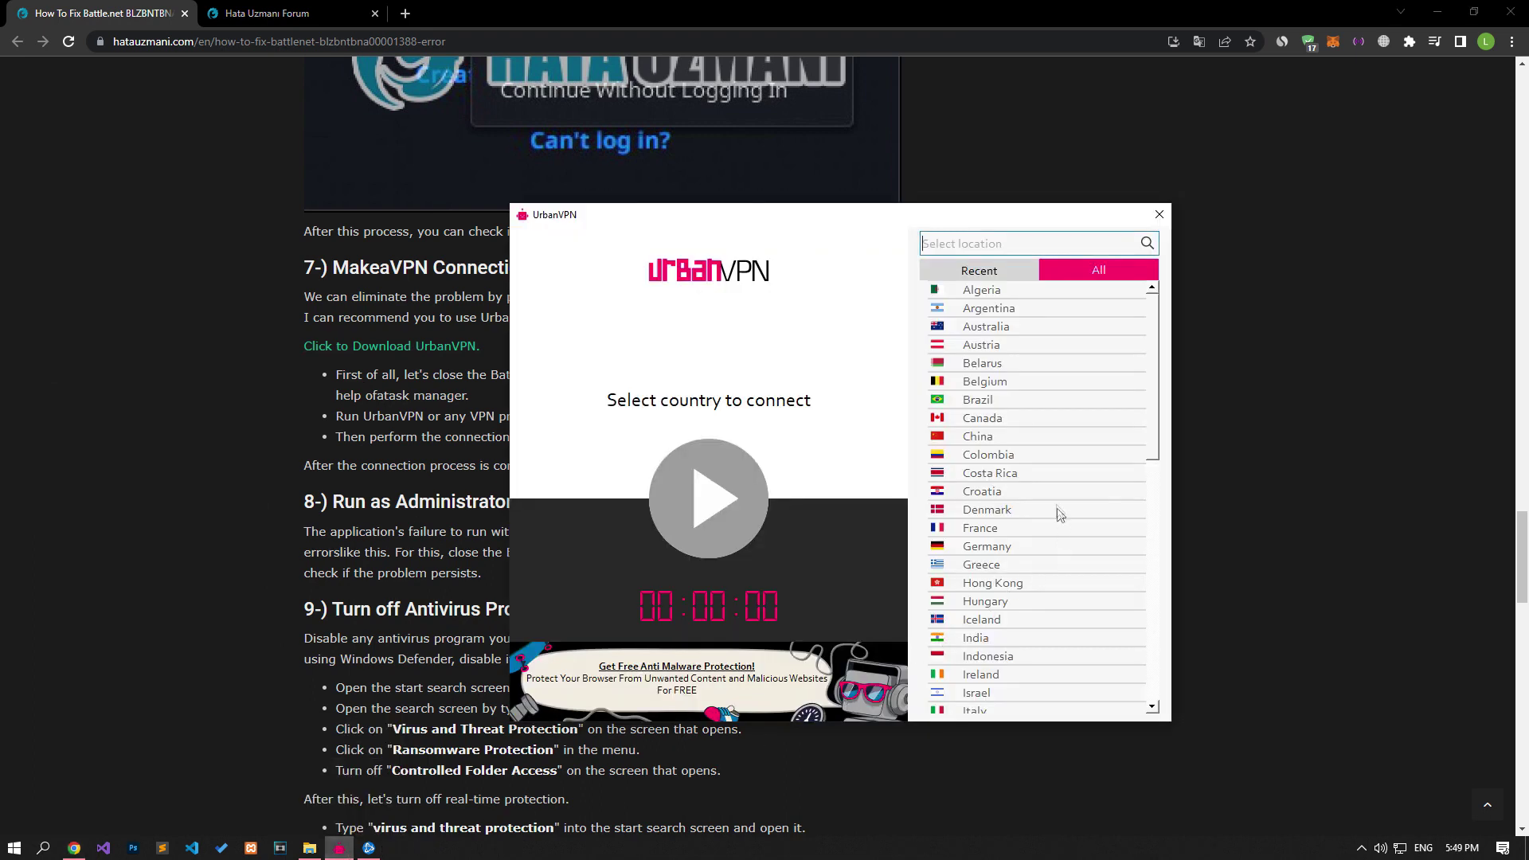
{"action": "left_click", "coordinate": [981, 346]}
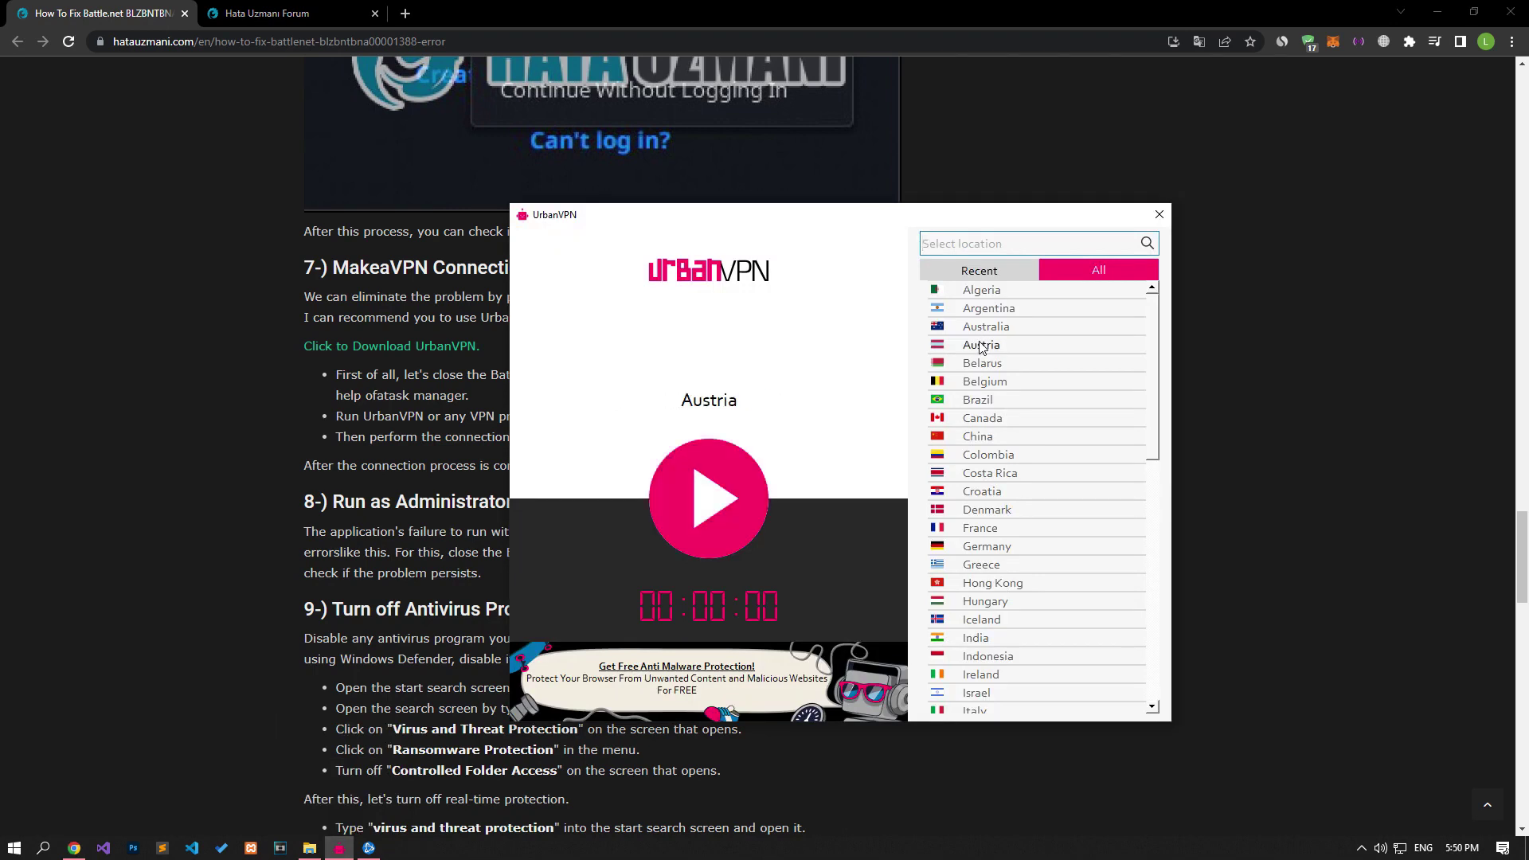
{"action": "left_click", "coordinate": [973, 365]}
{"action": "left_click", "coordinate": [982, 383]}
{"action": "left_click", "coordinate": [985, 400]}
{"action": "left_click", "coordinate": [982, 418]}
{"action": "left_click", "coordinate": [980, 455]}
{"action": "left_click", "coordinate": [978, 494]}
{"action": "left_click", "coordinate": [979, 528]}
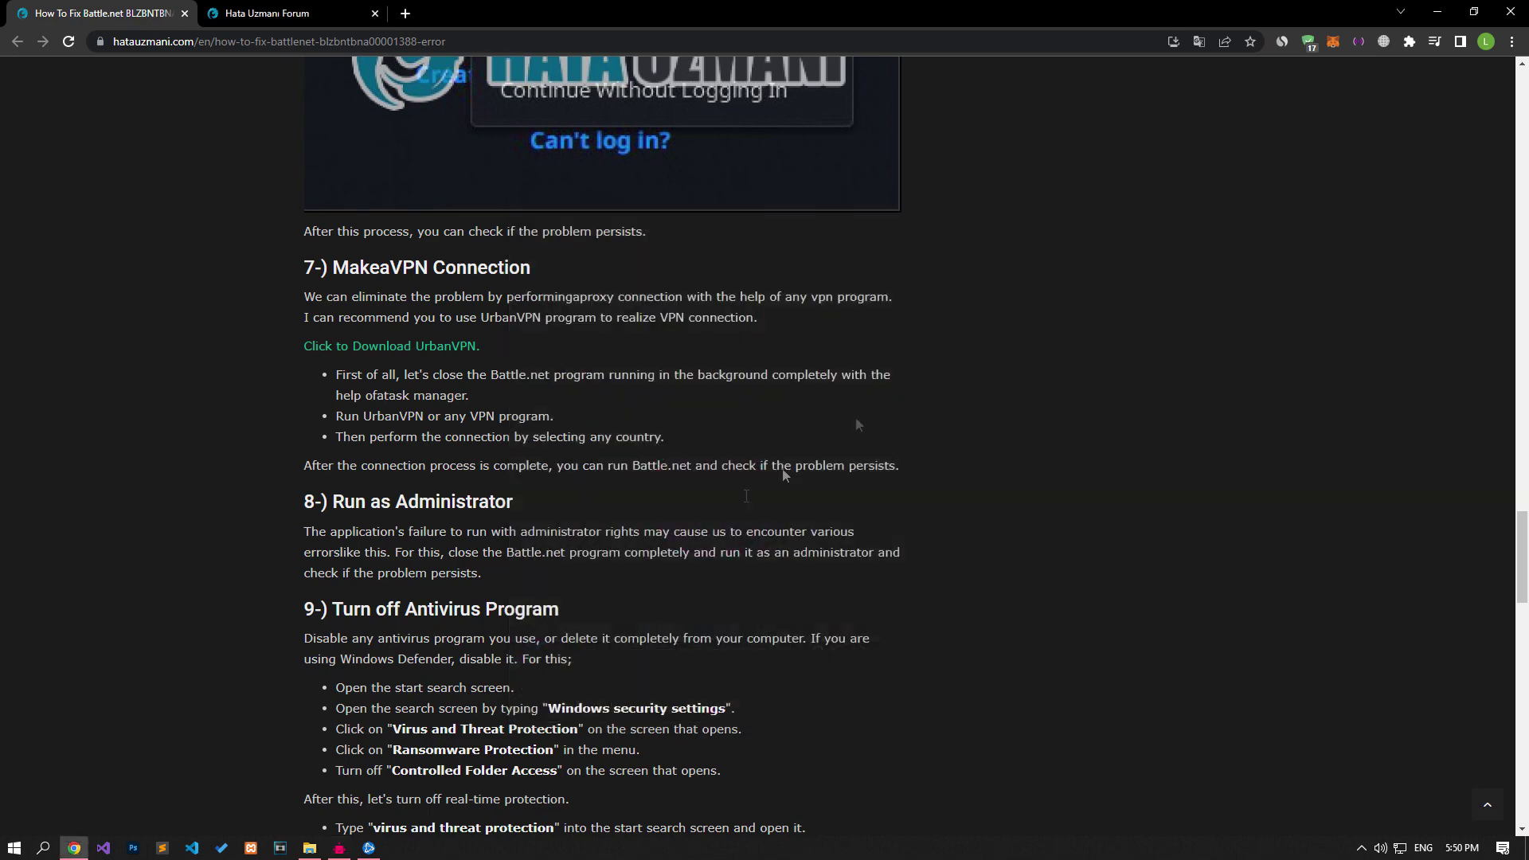
Step: Quit Battle.net completely from its hidden tray icon
{"action": "left_click", "coordinate": [369, 847]}
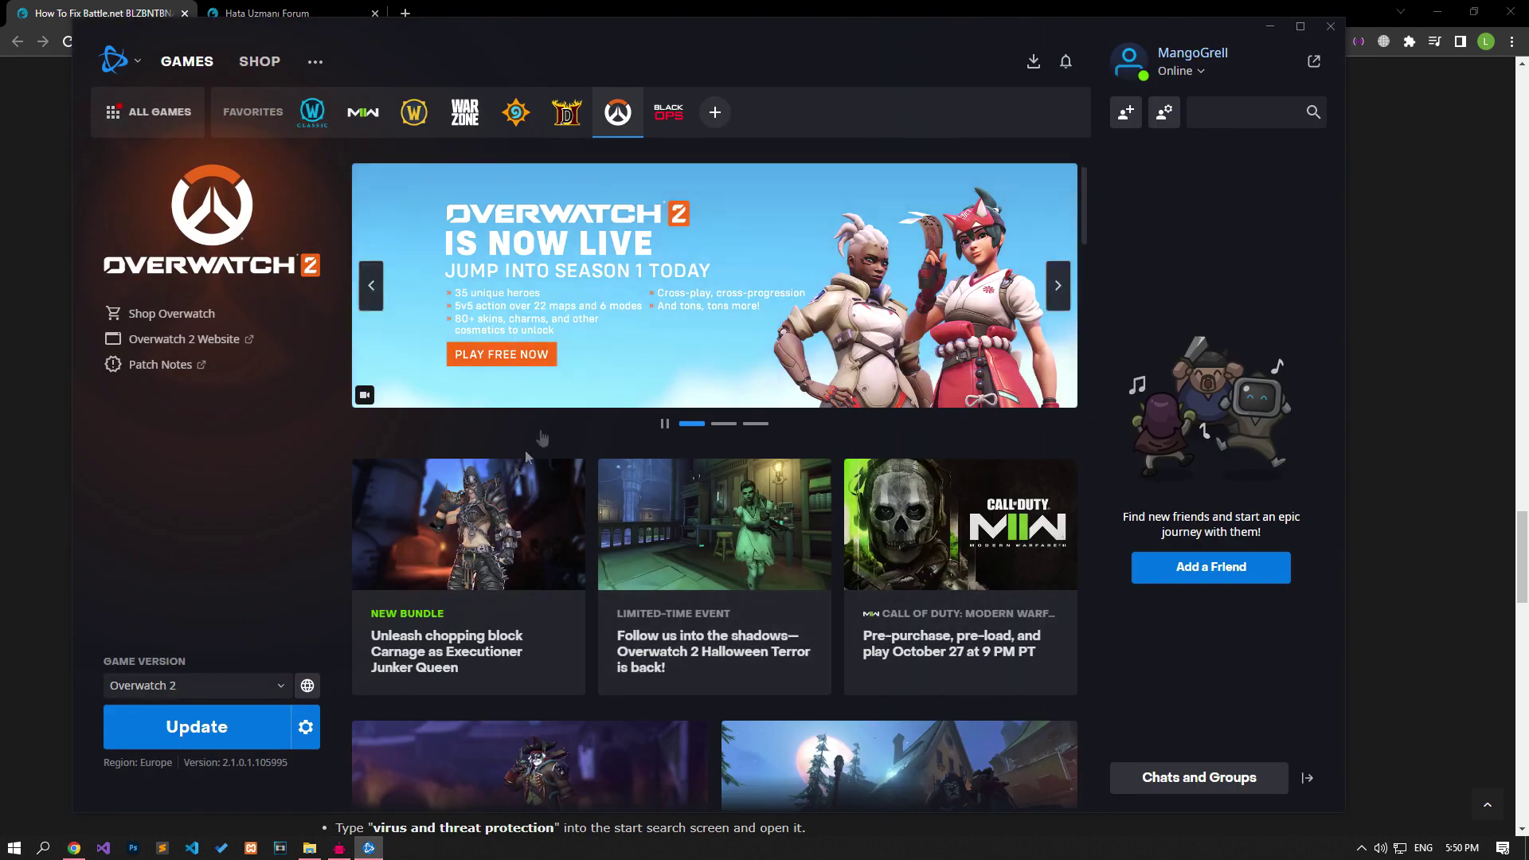
{"action": "left_click", "coordinate": [4, 553]}
{"action": "scroll", "coordinate": [3, 557], "scroll_direction": "down", "scroll_amount": 5}
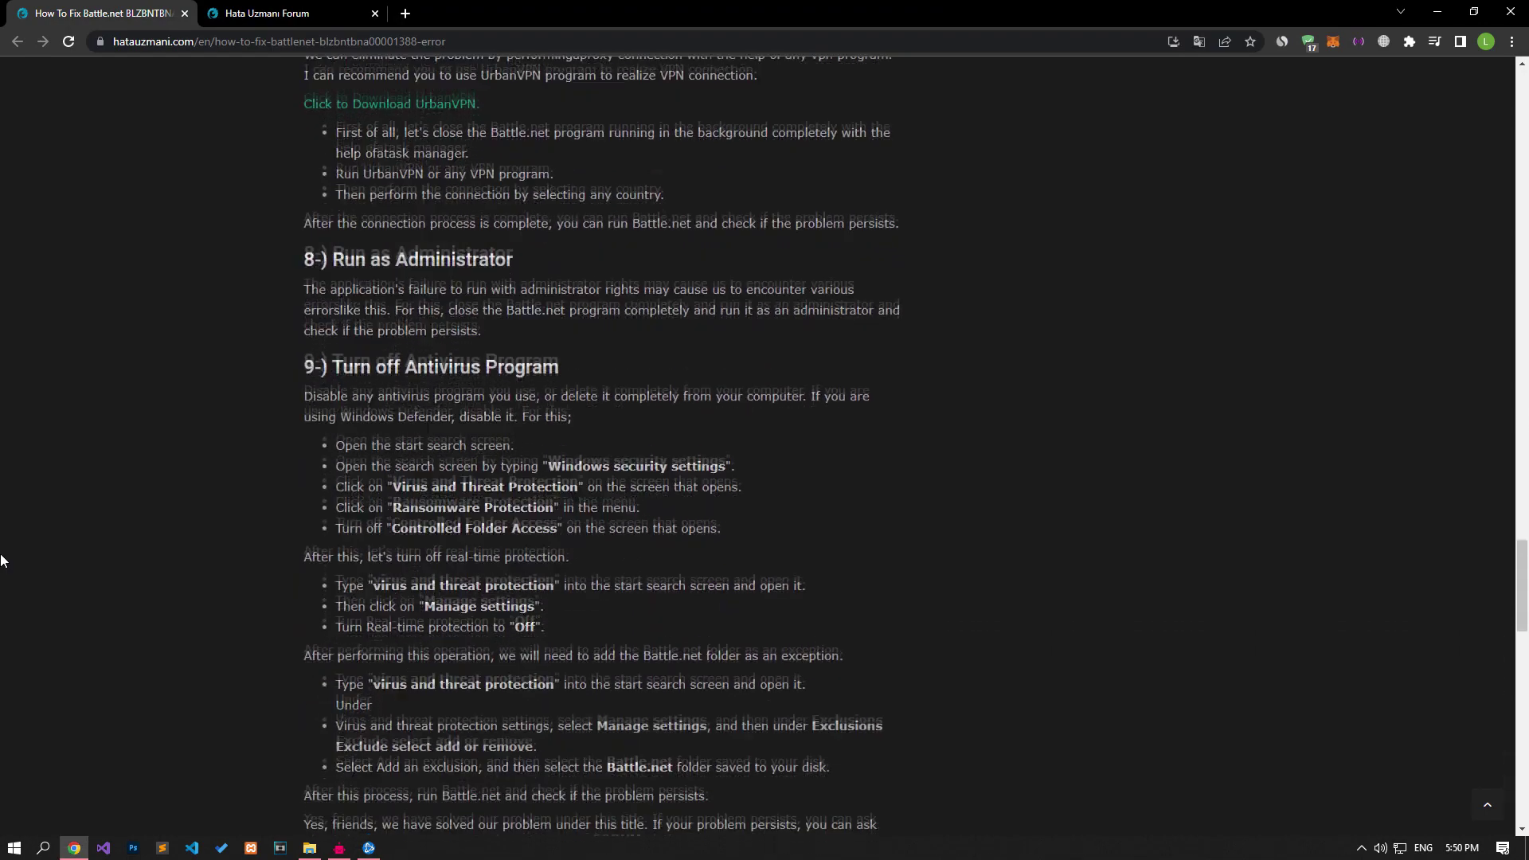
{"action": "left_click", "coordinate": [369, 847]}
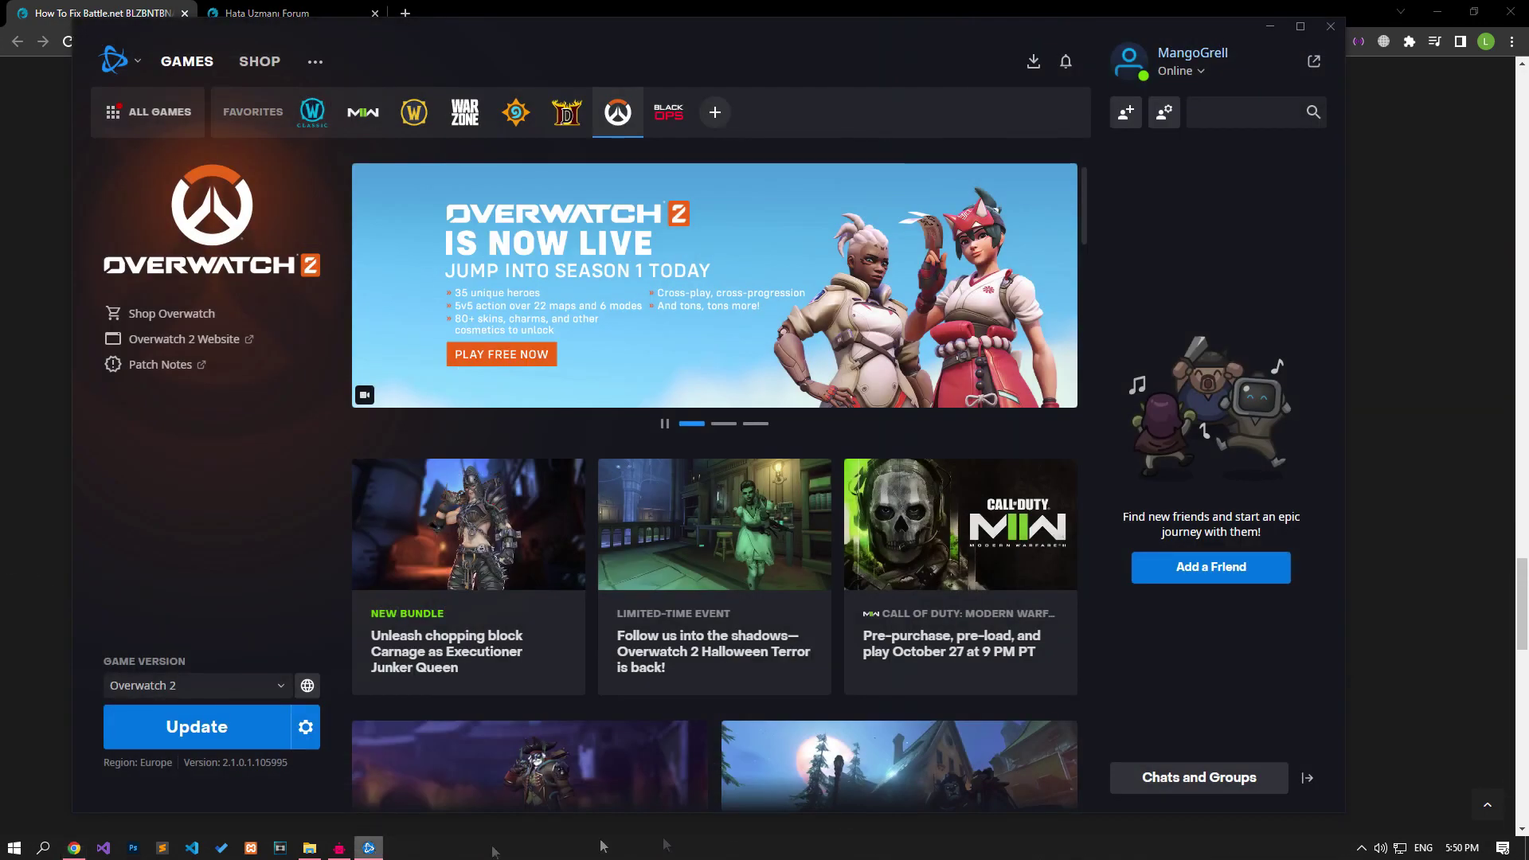
{"action": "left_click", "coordinate": [1361, 848]}
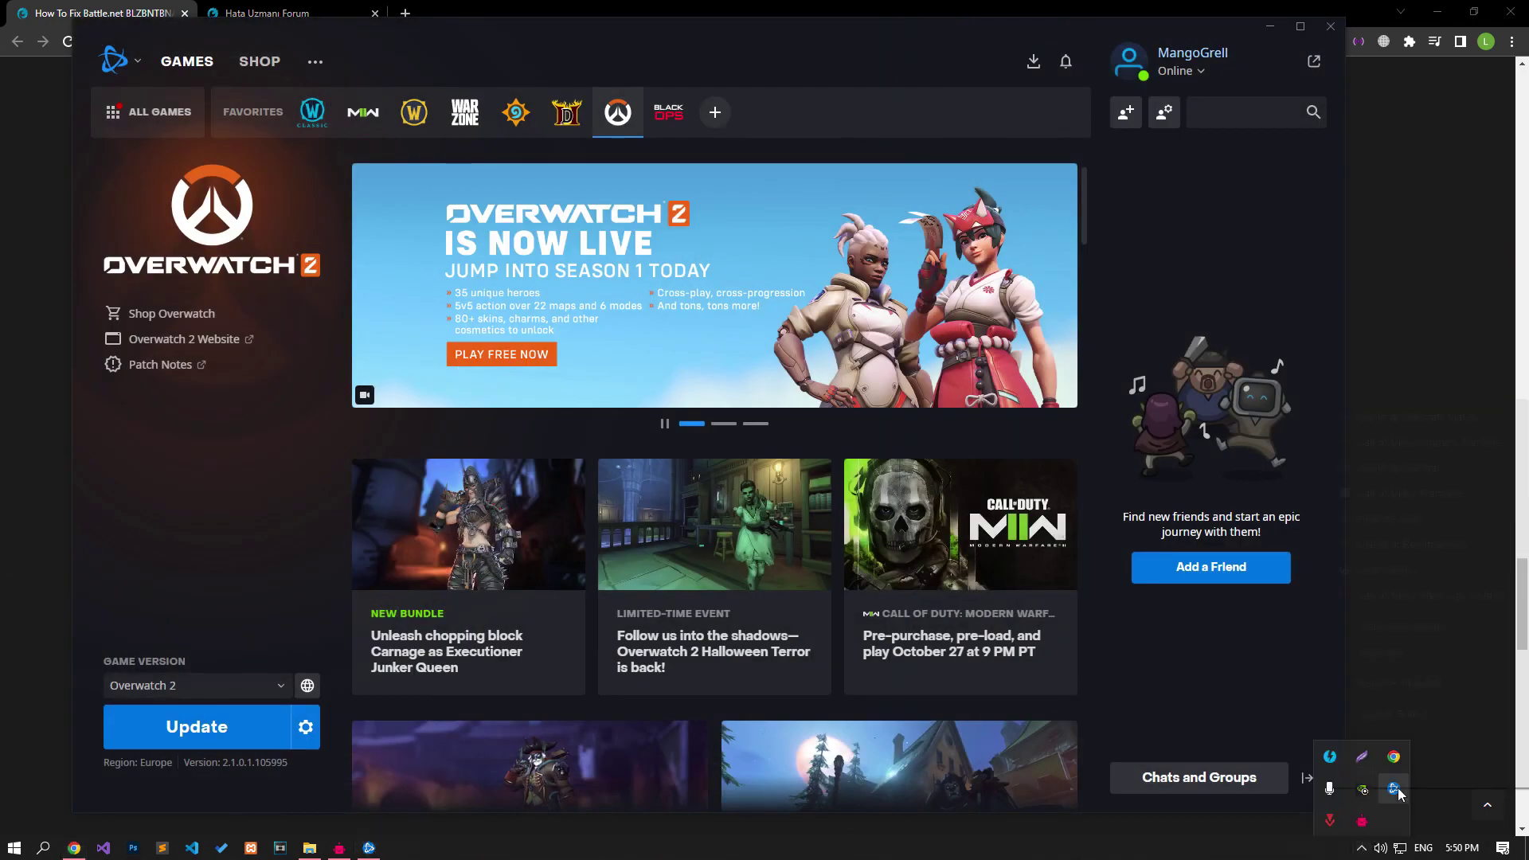
{"action": "right_click", "coordinate": [1393, 789]}
{"action": "left_click", "coordinate": [1382, 775]}
Step: Set the Battle.net shortcut's Compatibility option to Run as administrator and apply it
{"action": "left_click", "coordinate": [309, 847]}
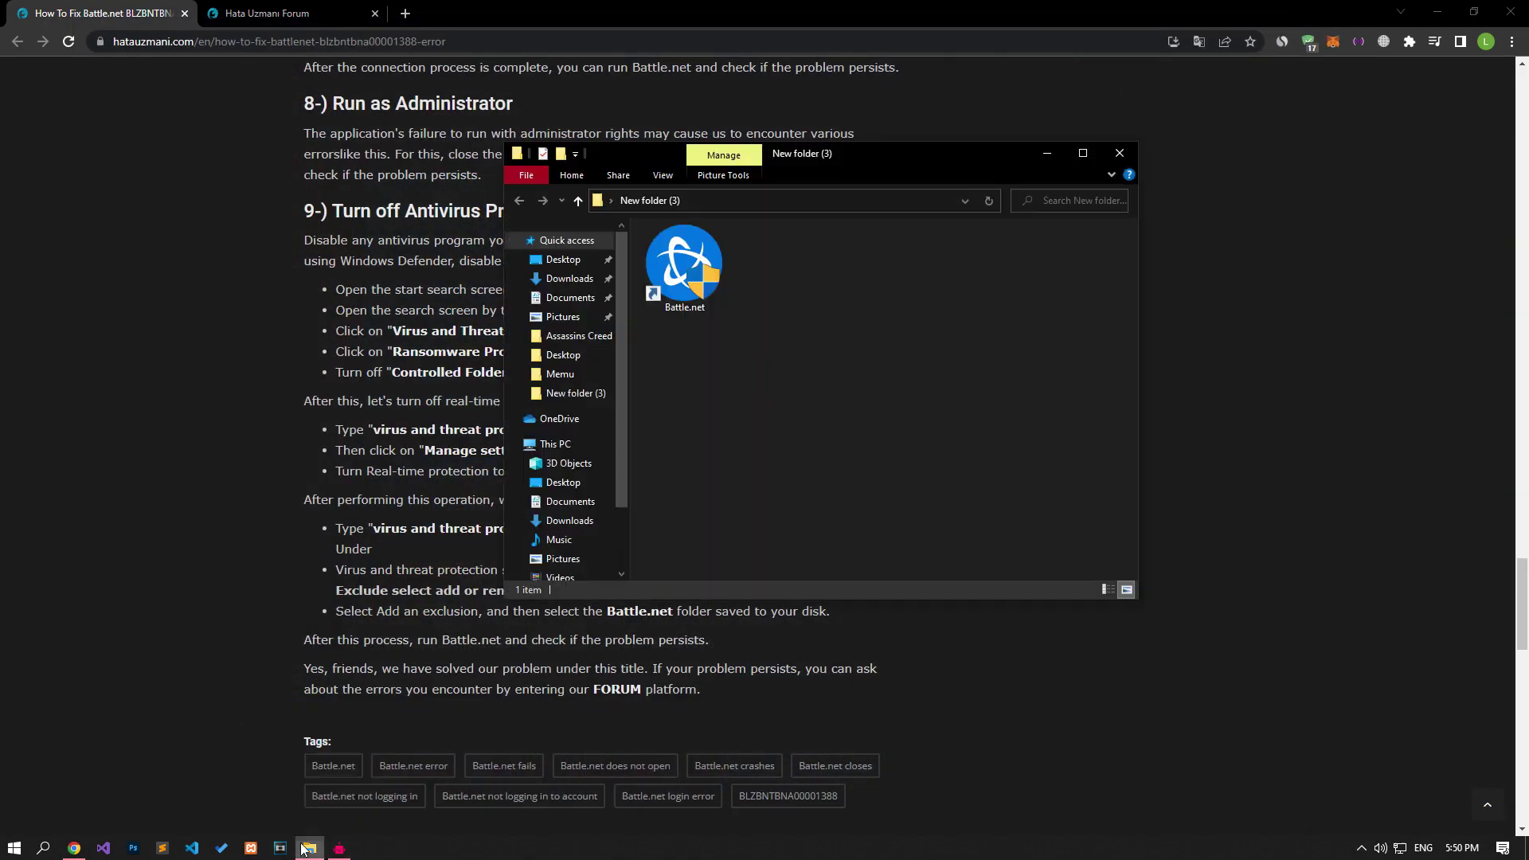
{"action": "left_click", "coordinate": [682, 259]}
{"action": "right_click", "coordinate": [683, 259]}
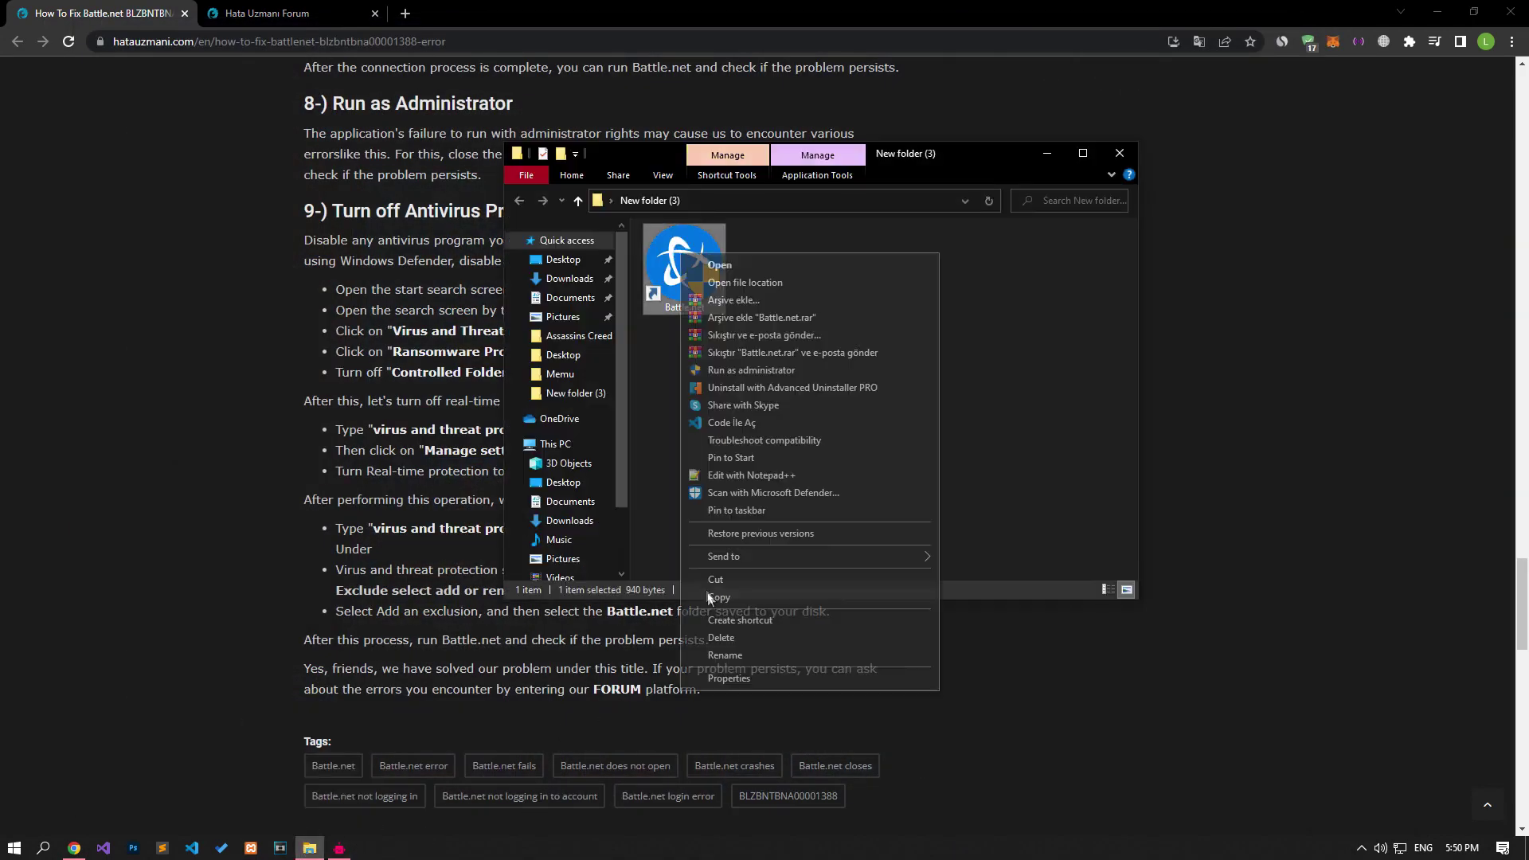
{"action": "left_click", "coordinate": [729, 676]}
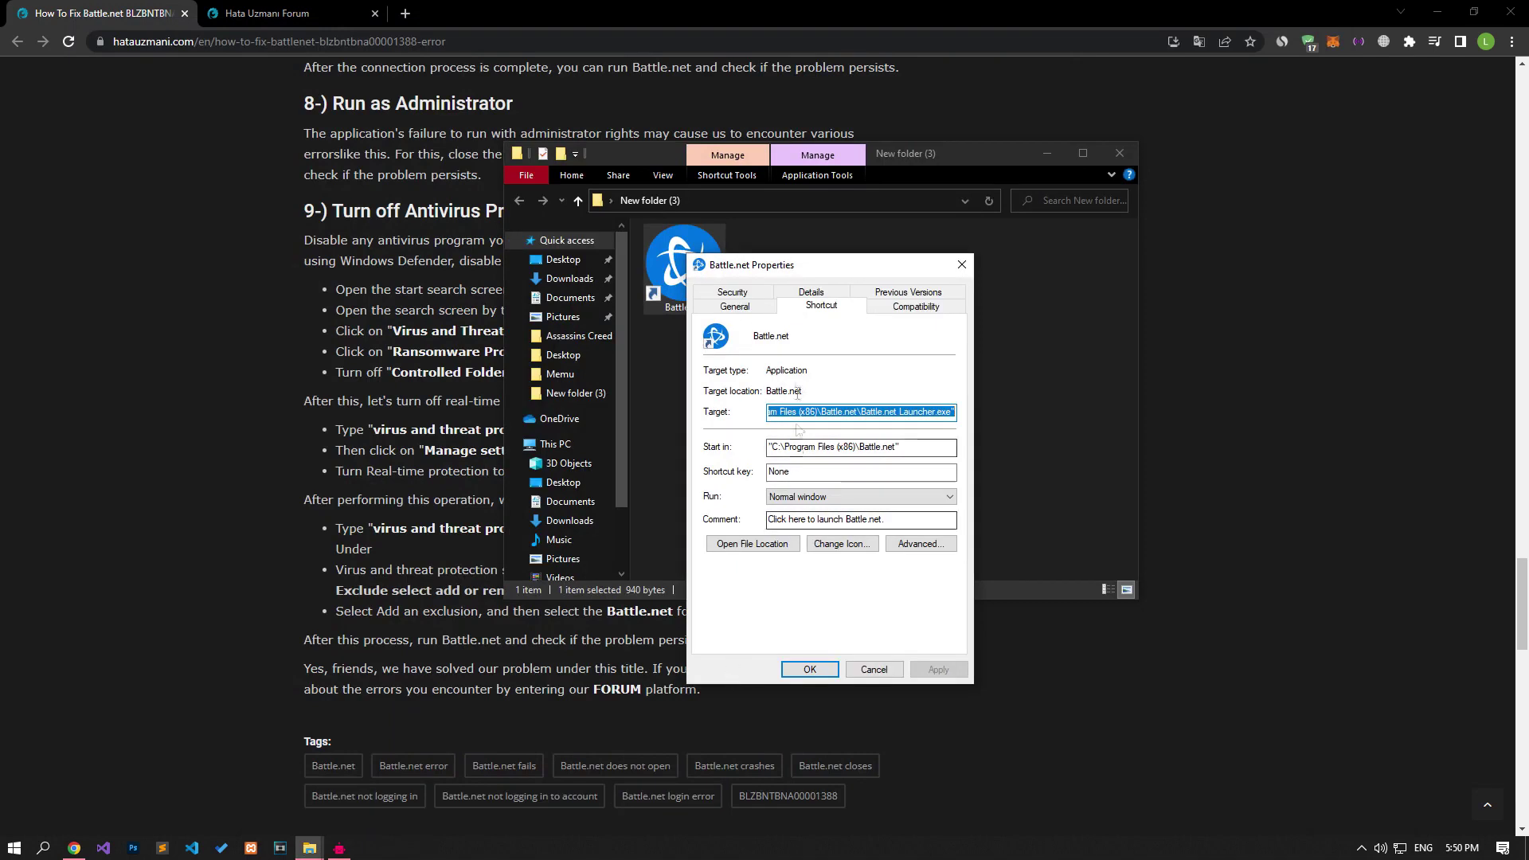
{"action": "left_click", "coordinate": [916, 306]}
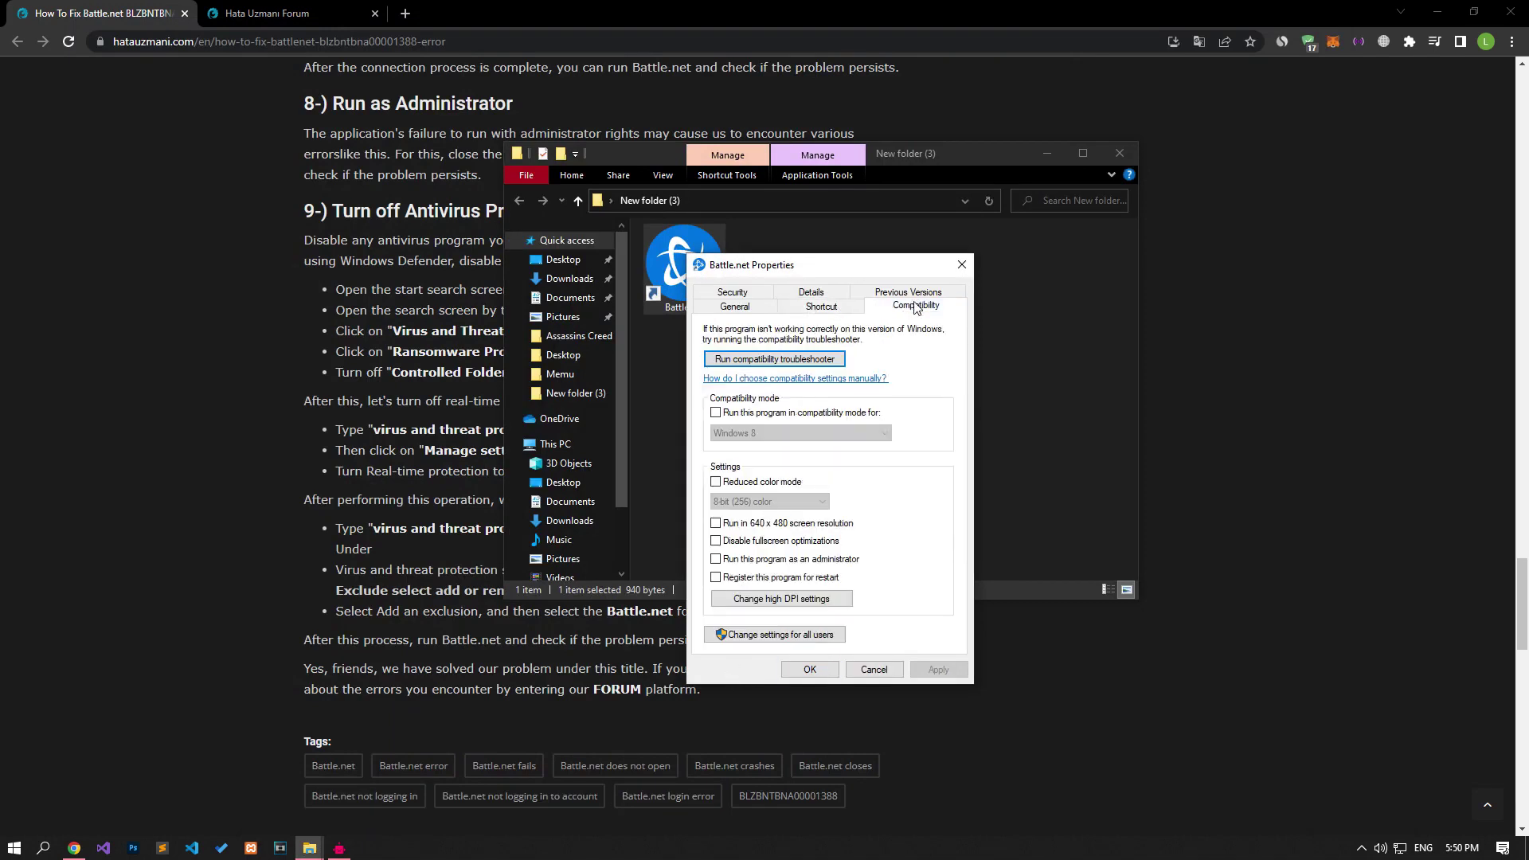
{"action": "left_click", "coordinate": [716, 560]}
{"action": "left_click", "coordinate": [961, 665]}
{"action": "left_click", "coordinate": [810, 670]}
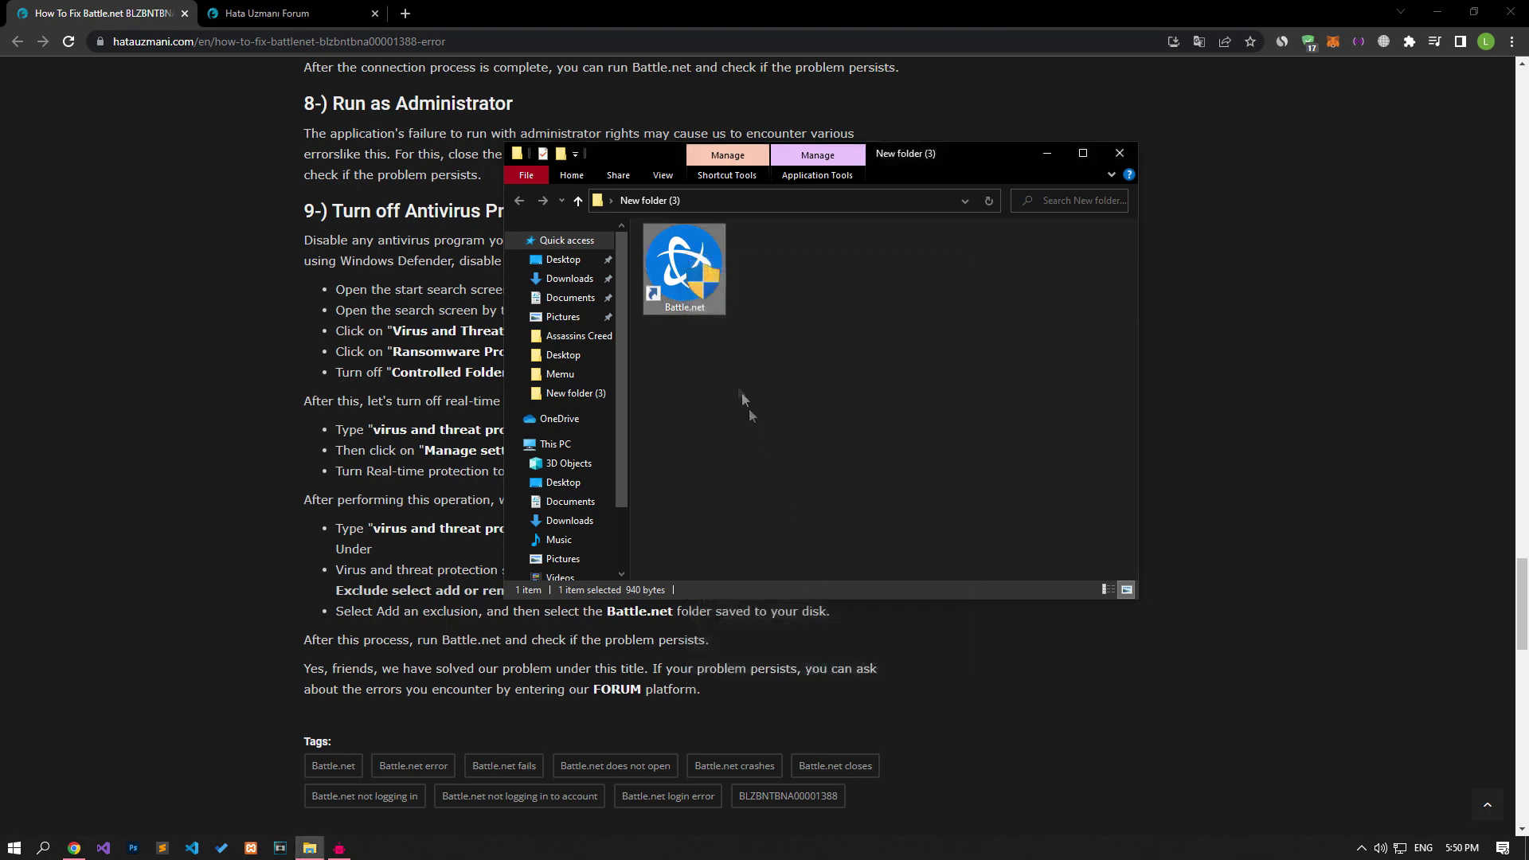
Step: Launch Battle.net from the shortcut, then end its task in Task Manager
{"action": "double_click", "coordinate": [699, 272]}
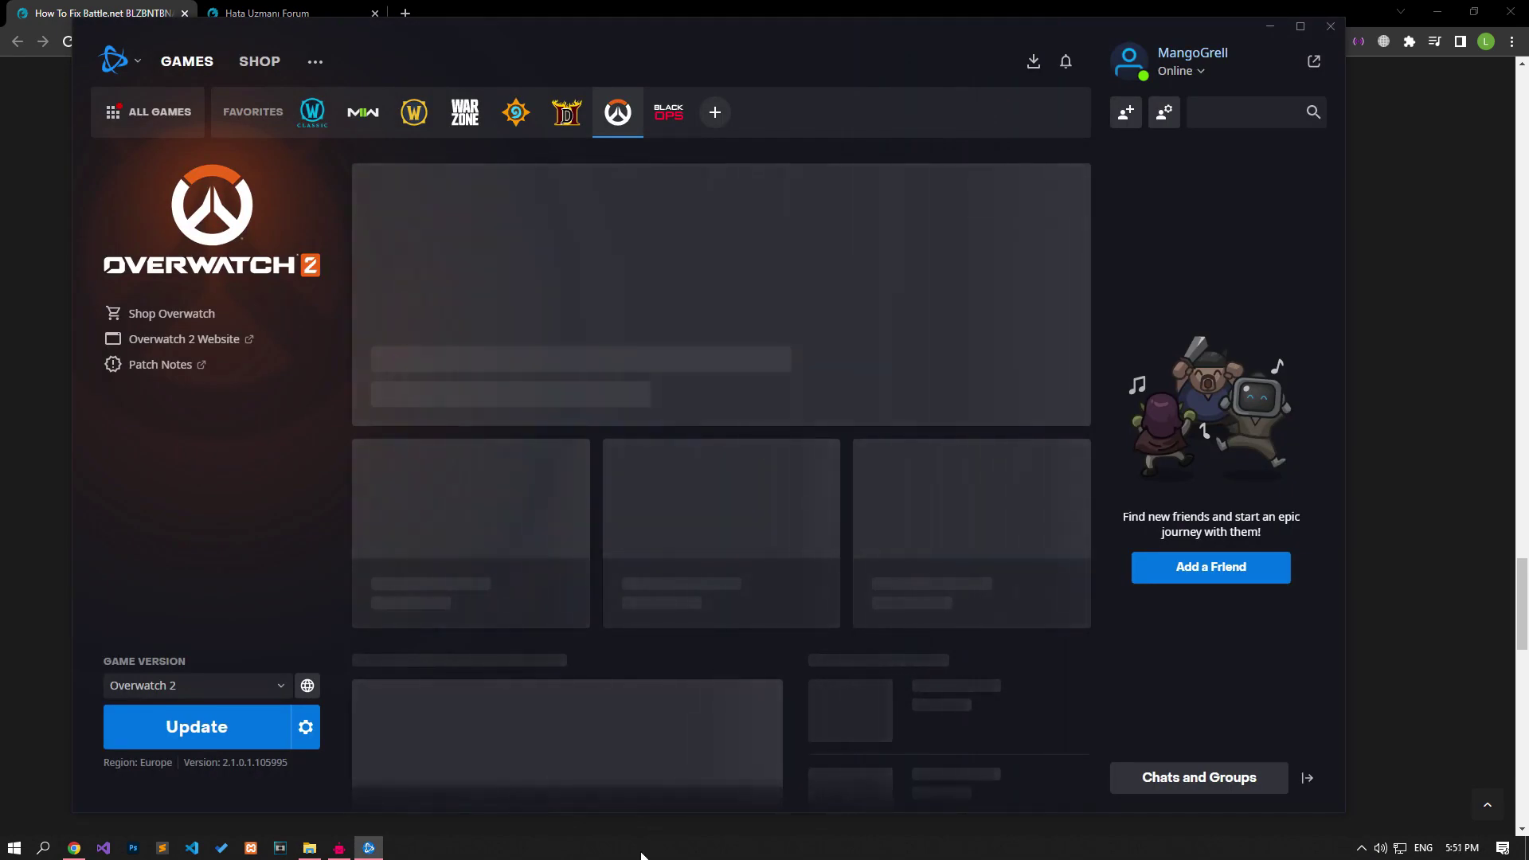
{"action": "right_click", "coordinate": [677, 848]}
{"action": "left_click", "coordinate": [714, 777]}
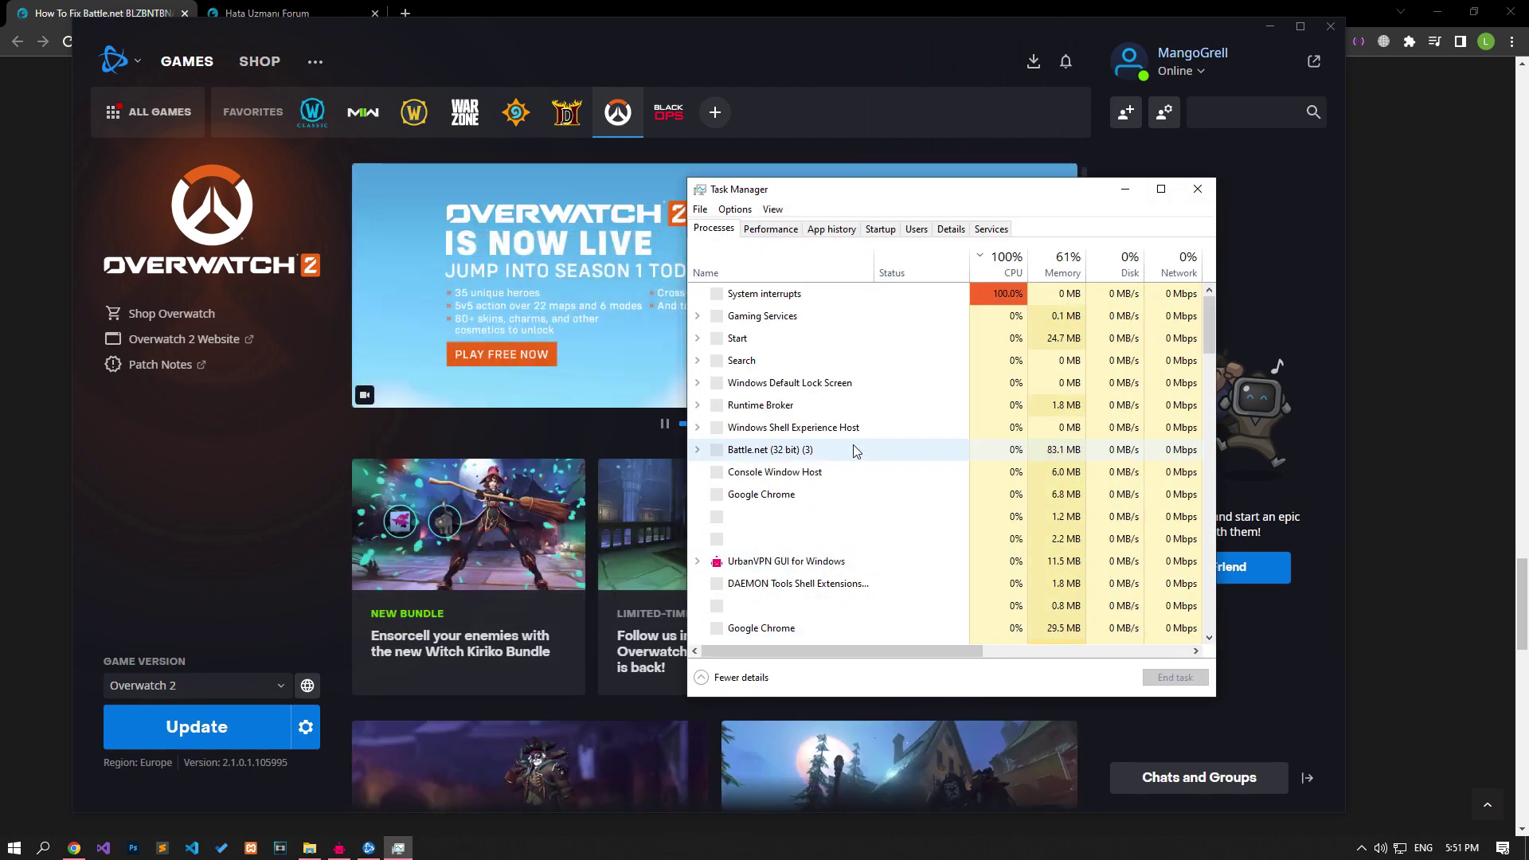
{"action": "left_click", "coordinate": [741, 676]}
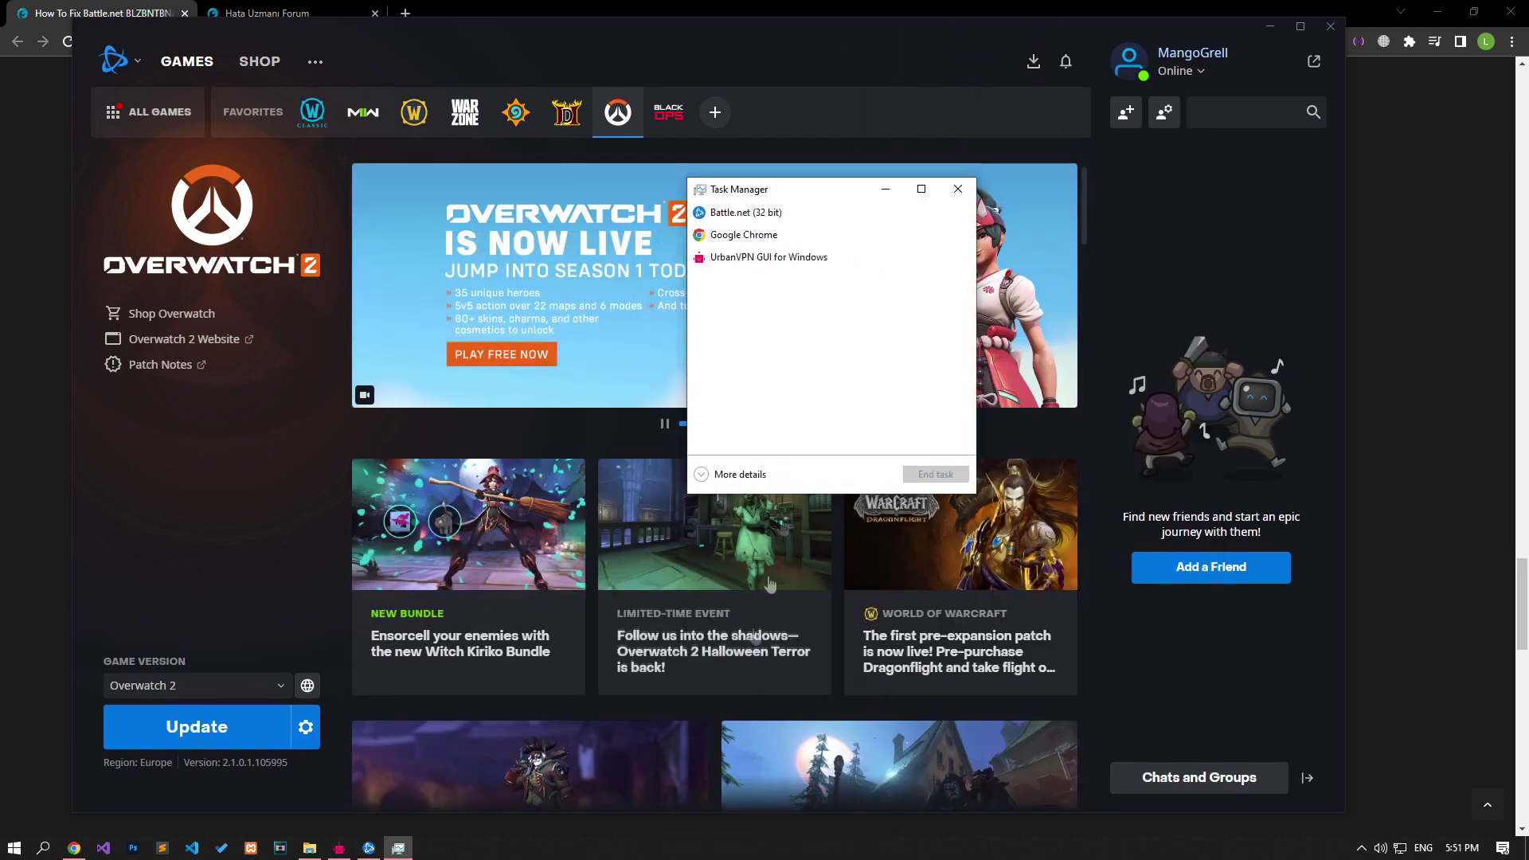
{"action": "left_click", "coordinate": [936, 474]}
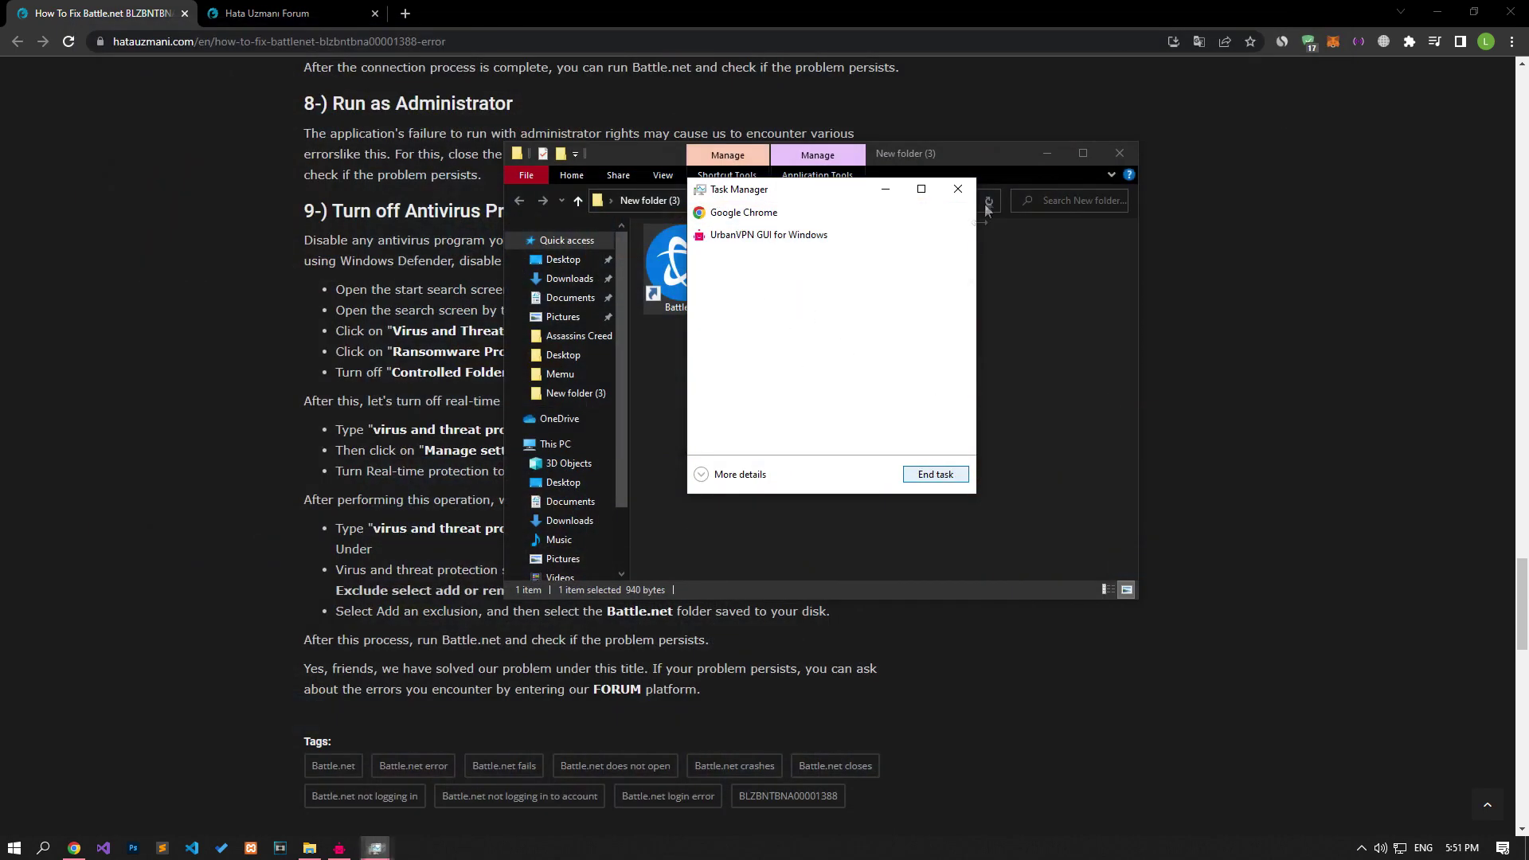
{"action": "left_click", "coordinate": [958, 189]}
Step: Open Virus & threat protection settings via a 'vir' Windows search
{"action": "key", "text": "super"}
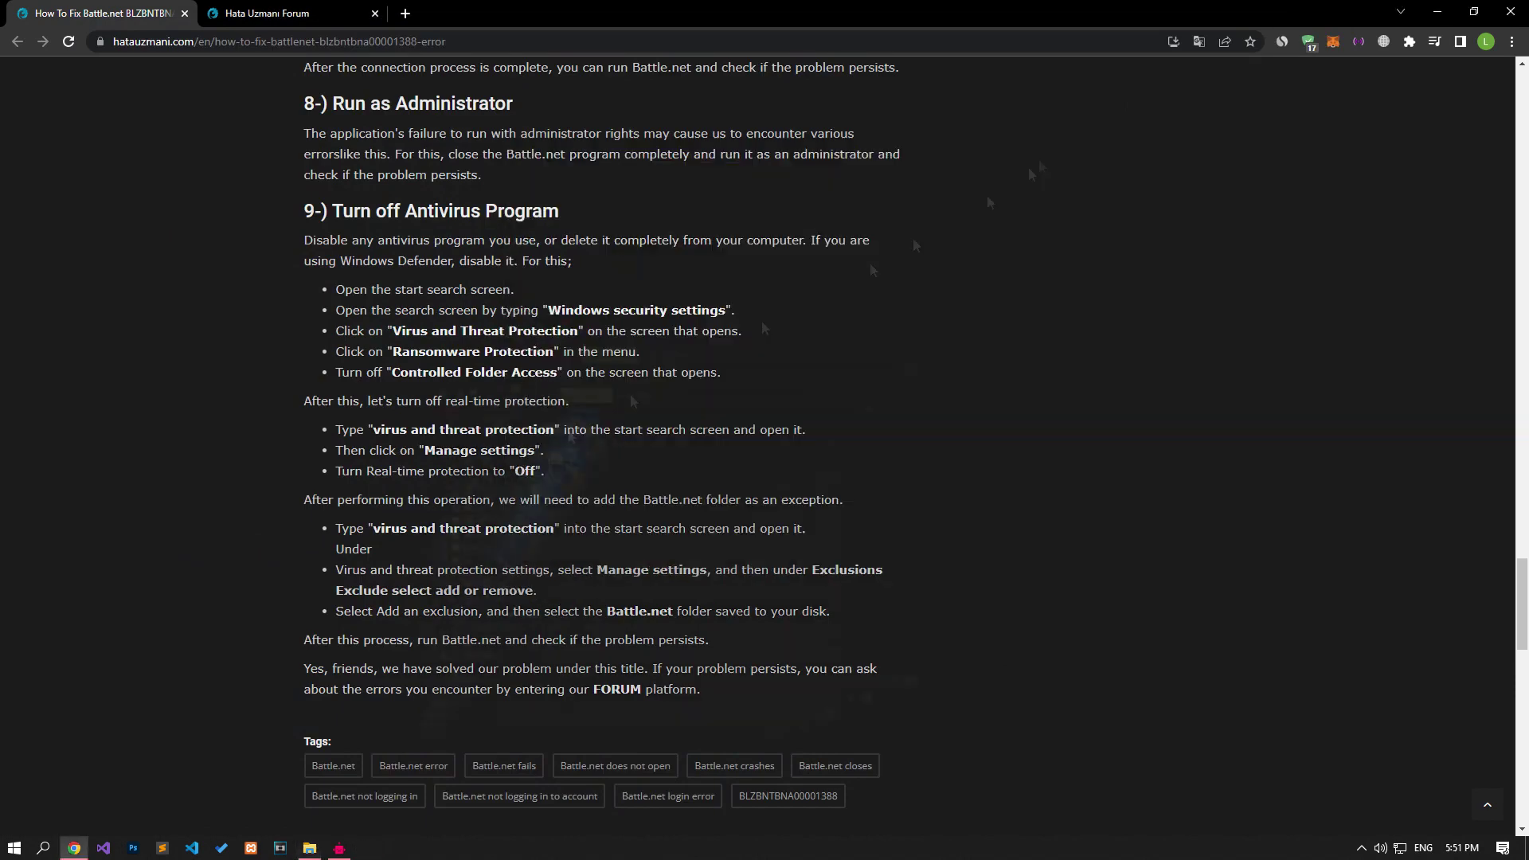
{"action": "type", "text": "vir"}
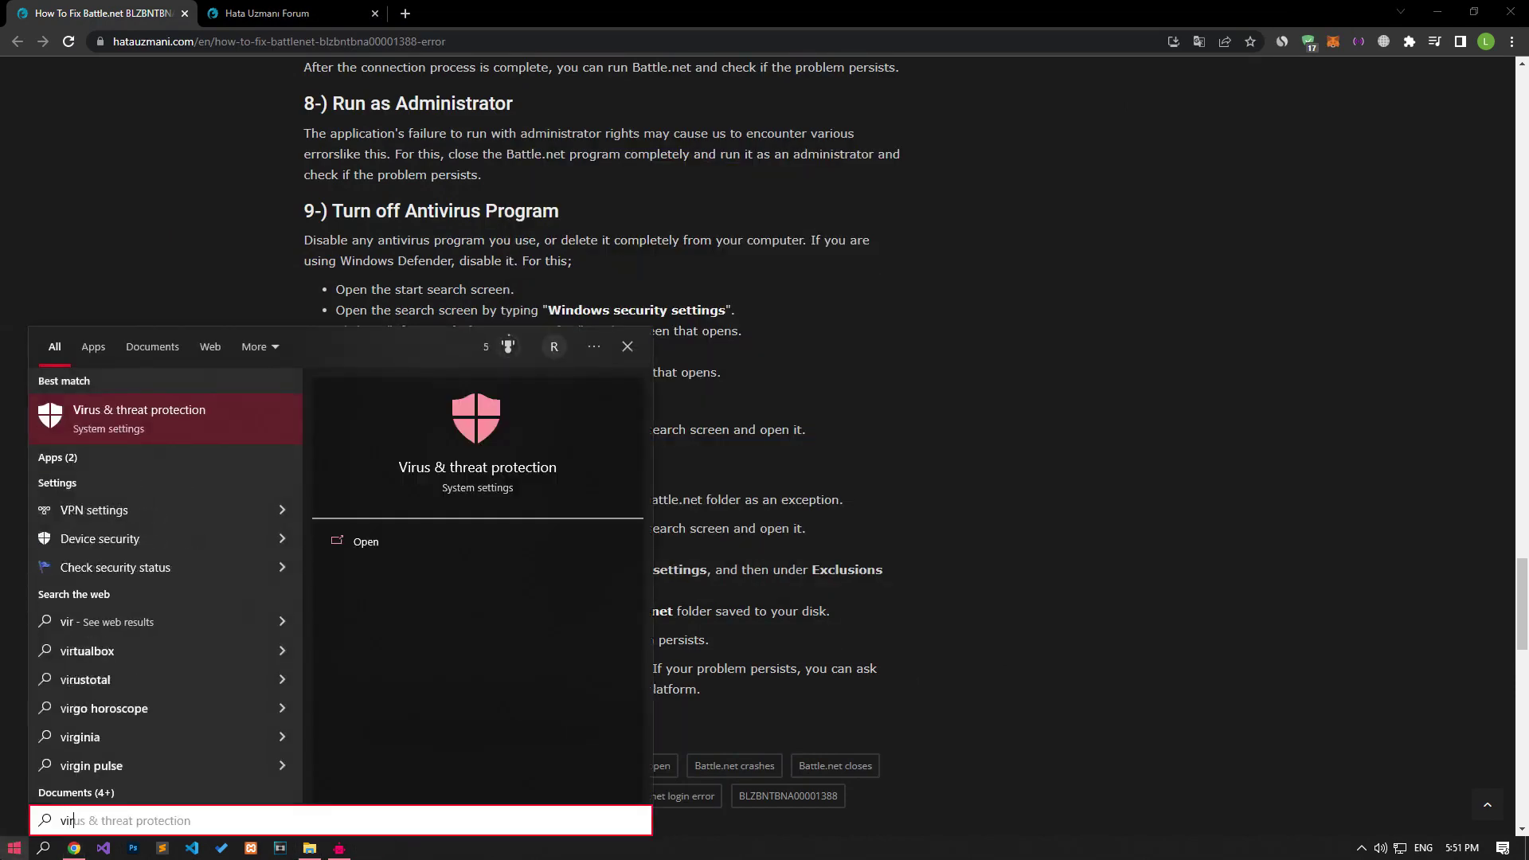
{"action": "left_click", "coordinate": [205, 423]}
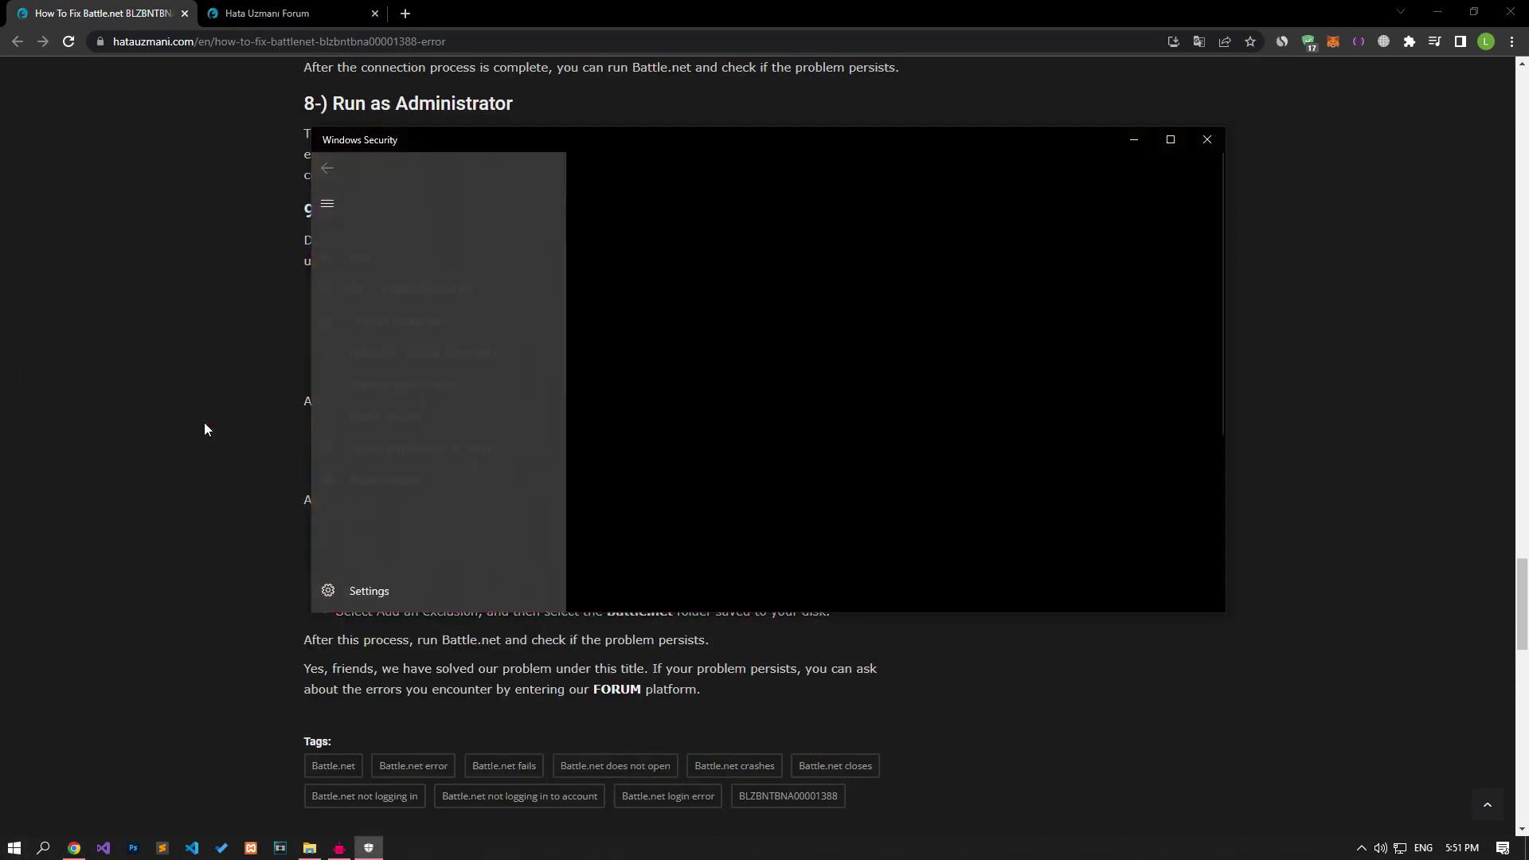
{"action": "scroll", "coordinate": [721, 432], "scroll_direction": "down", "scroll_amount": 2}
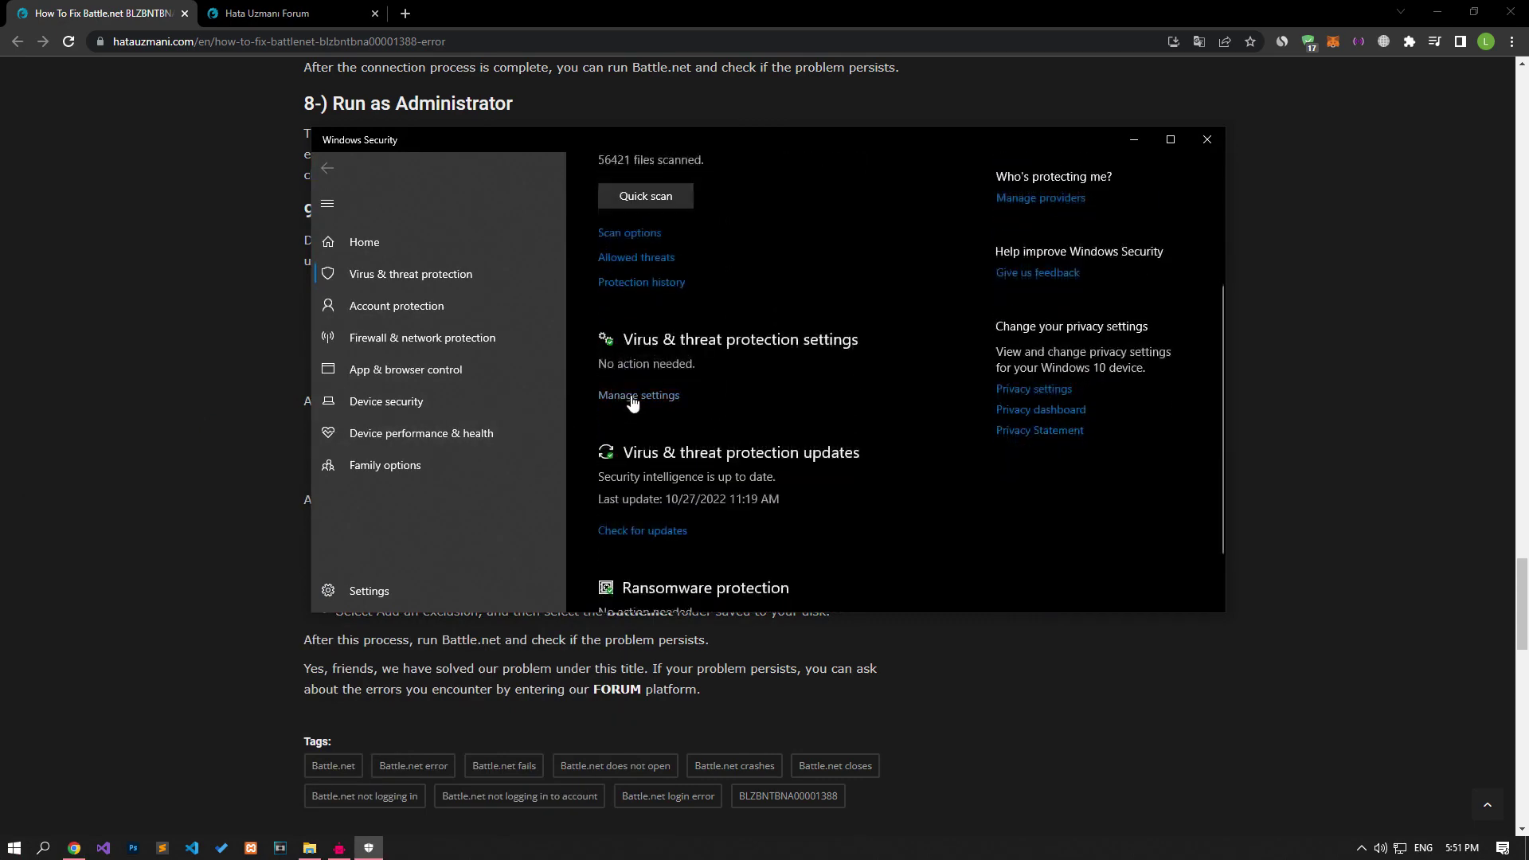
{"action": "left_click", "coordinate": [631, 396]}
Step: Switch real-time protection off and open the Defender Exclusions page
{"action": "scroll", "coordinate": [631, 395], "scroll_direction": "down", "scroll_amount": 5}
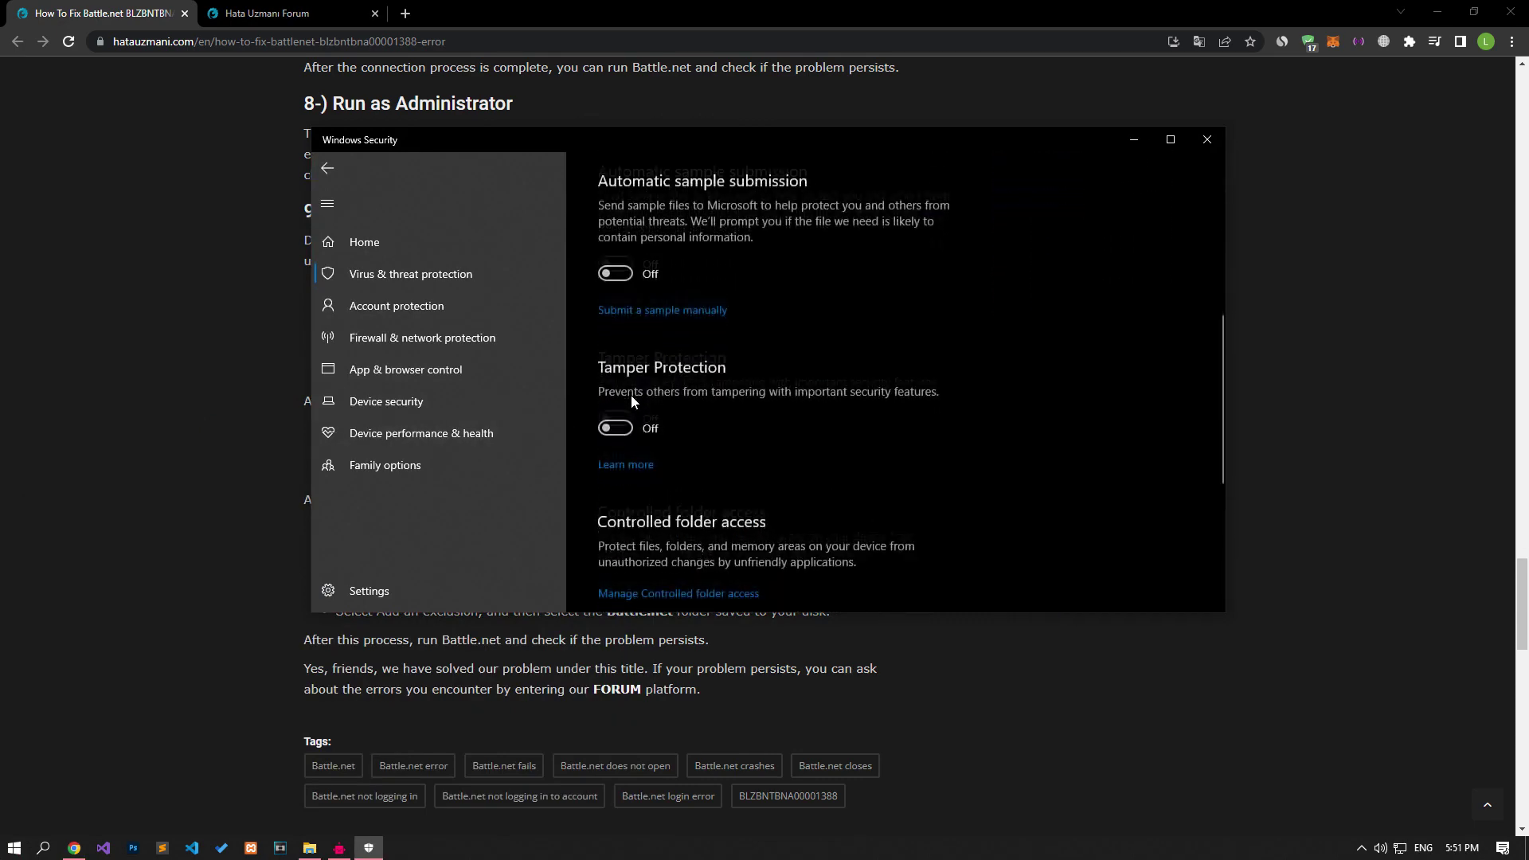
{"action": "scroll", "coordinate": [631, 395], "scroll_direction": "down", "scroll_amount": 3}
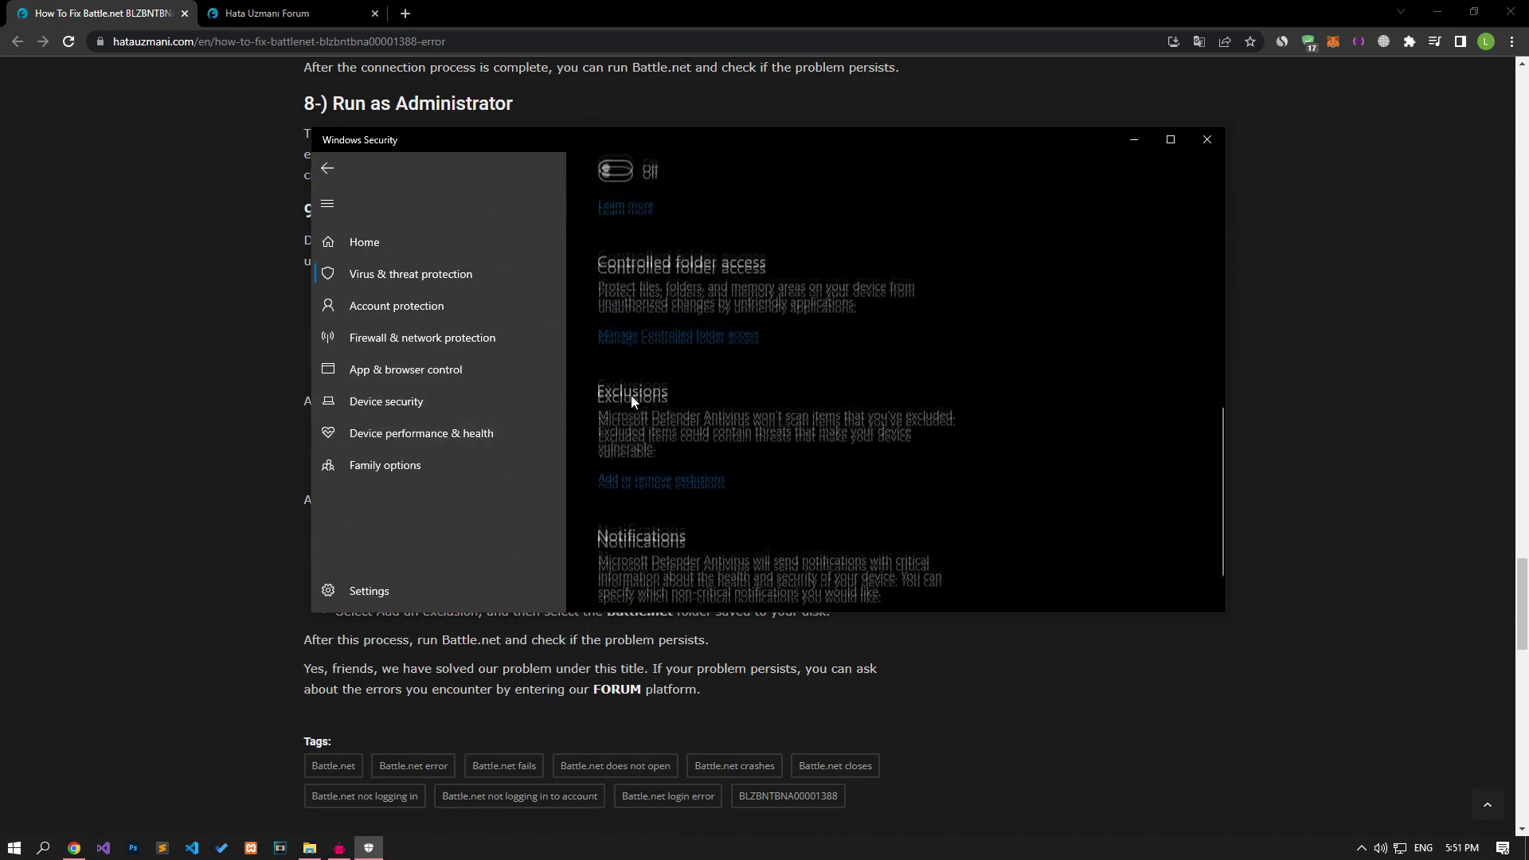
{"action": "left_click", "coordinate": [700, 320]}
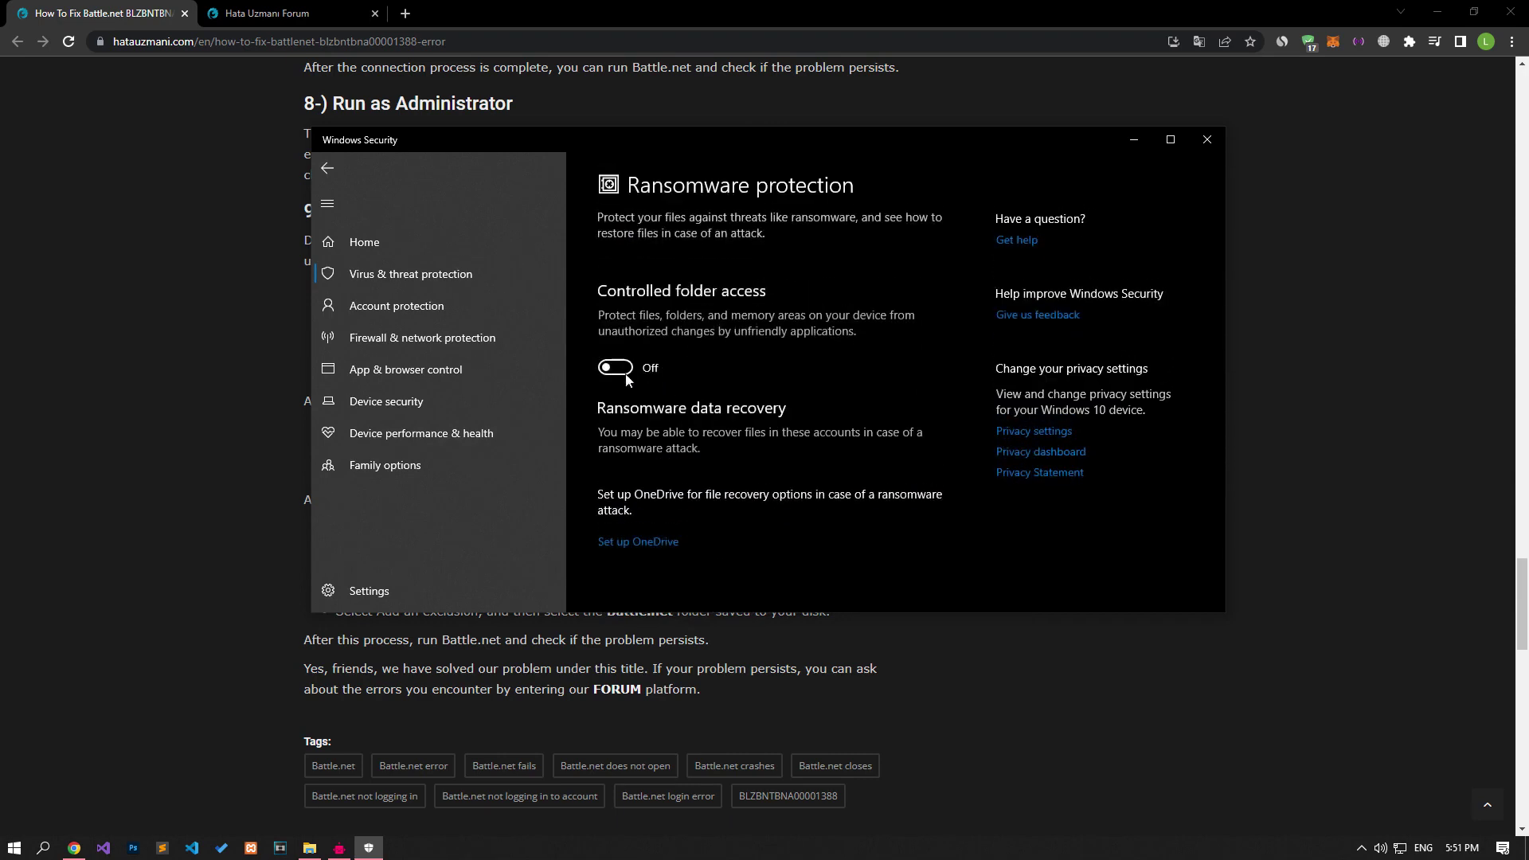
{"action": "left_click", "coordinate": [333, 170]}
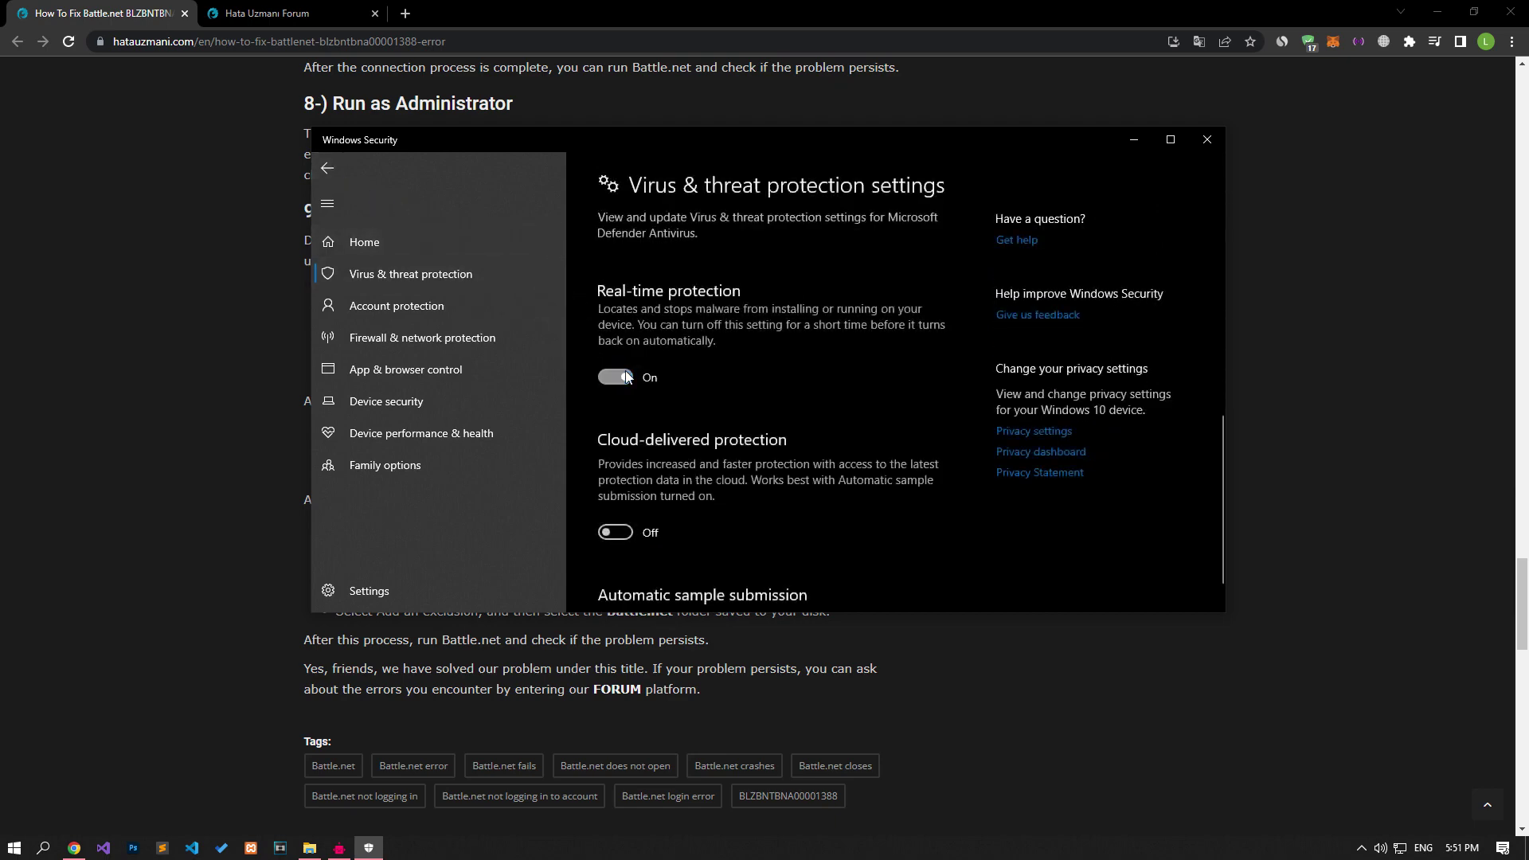
{"action": "left_click", "coordinate": [626, 377]}
{"action": "scroll", "coordinate": [685, 414], "scroll_direction": "down", "scroll_amount": 10}
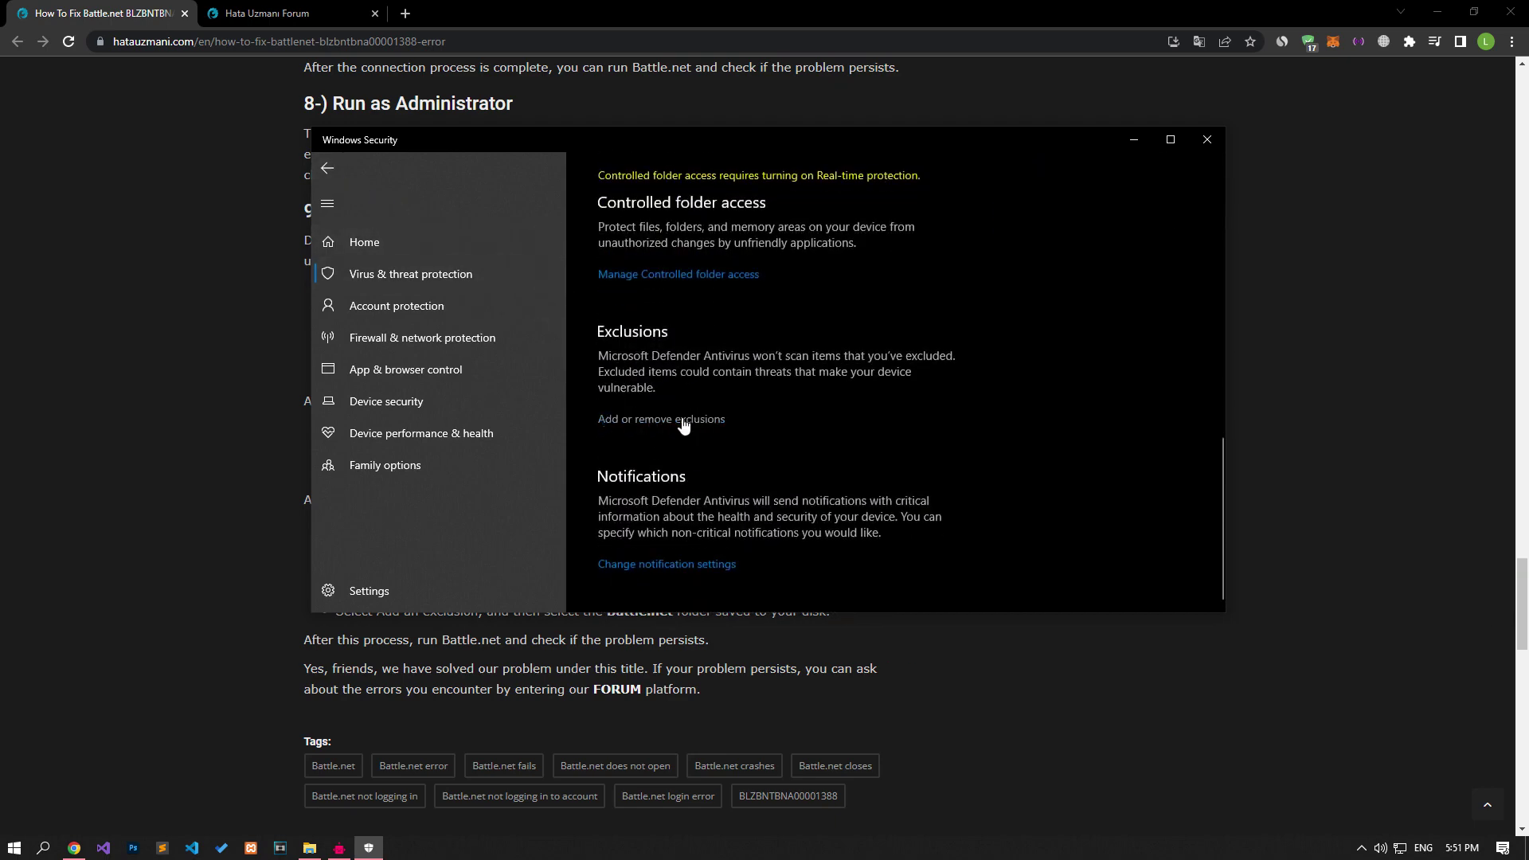
{"action": "left_click", "coordinate": [677, 421]}
Step: Add C:\Program Files (x86)\Battle.net as a folder exclusion
{"action": "left_click", "coordinate": [669, 326]}
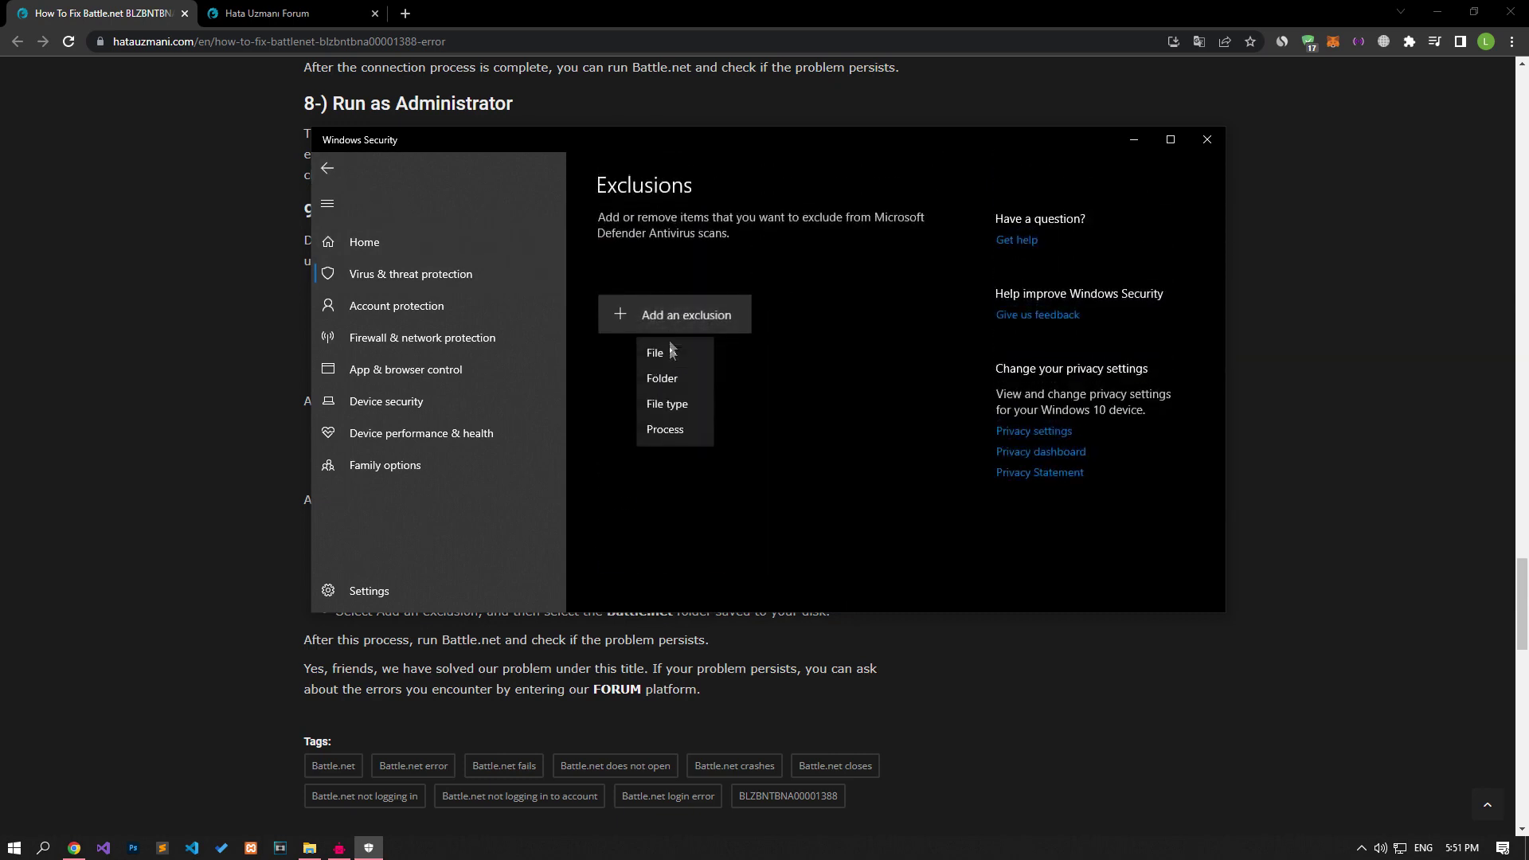
{"action": "left_click", "coordinate": [659, 383]}
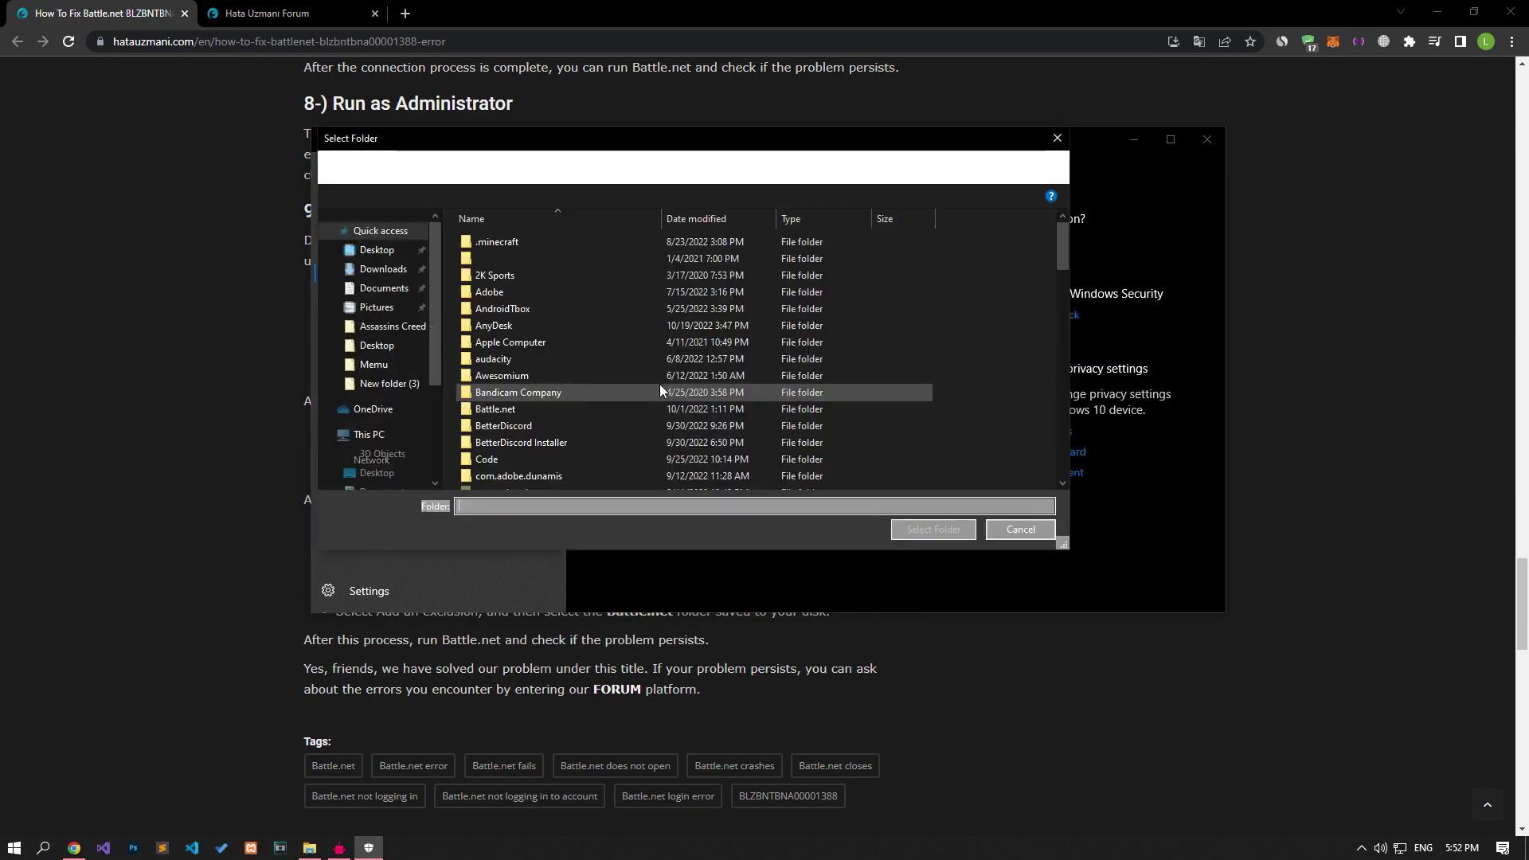
{"action": "scroll", "coordinate": [395, 408], "scroll_direction": "down", "scroll_amount": 1}
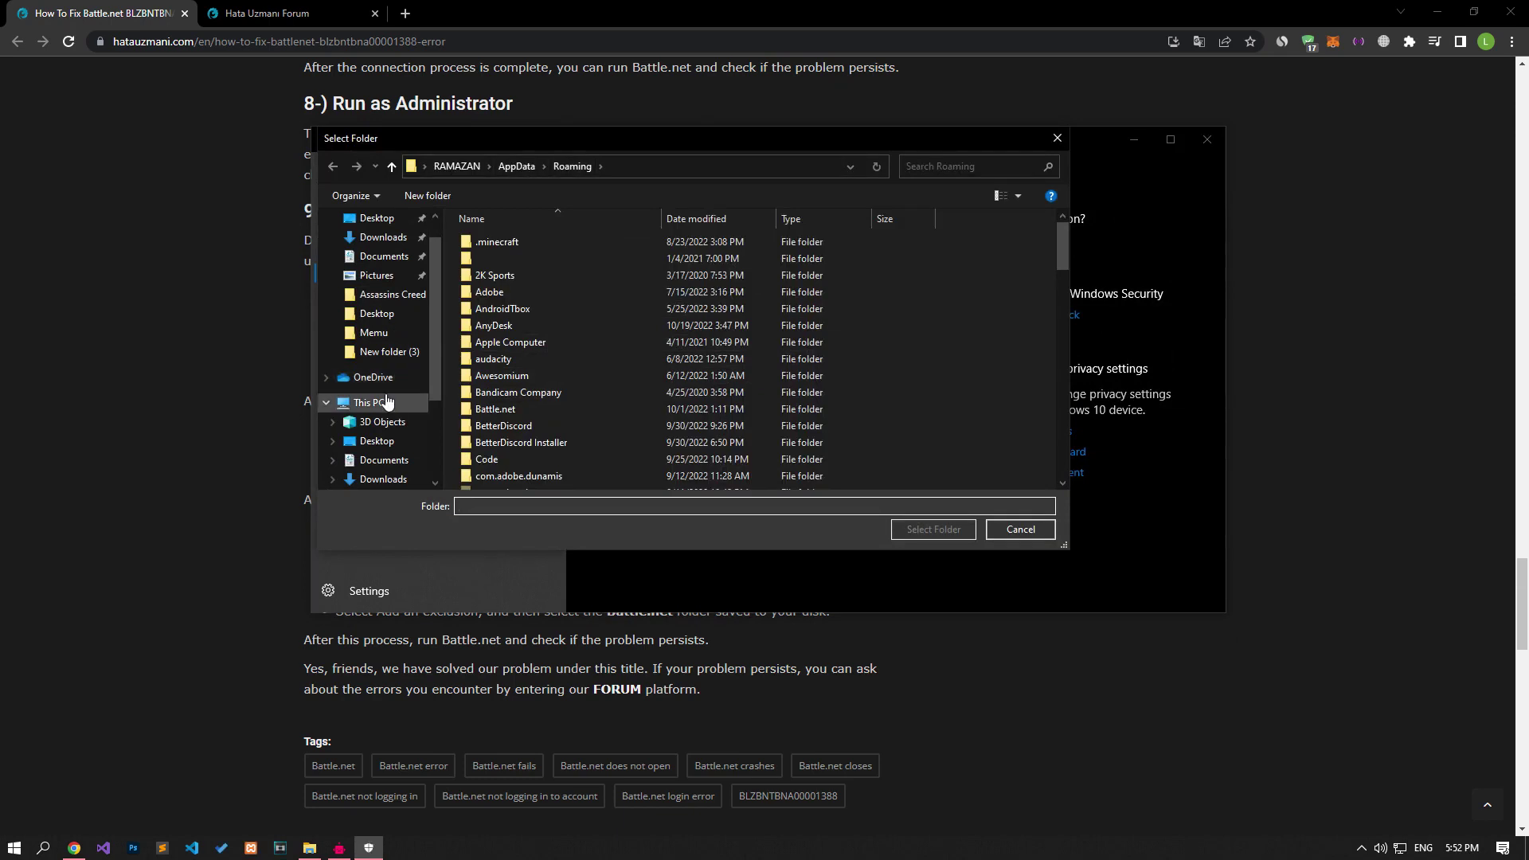
{"action": "left_click", "coordinate": [386, 403]}
{"action": "double_click", "coordinate": [542, 411]}
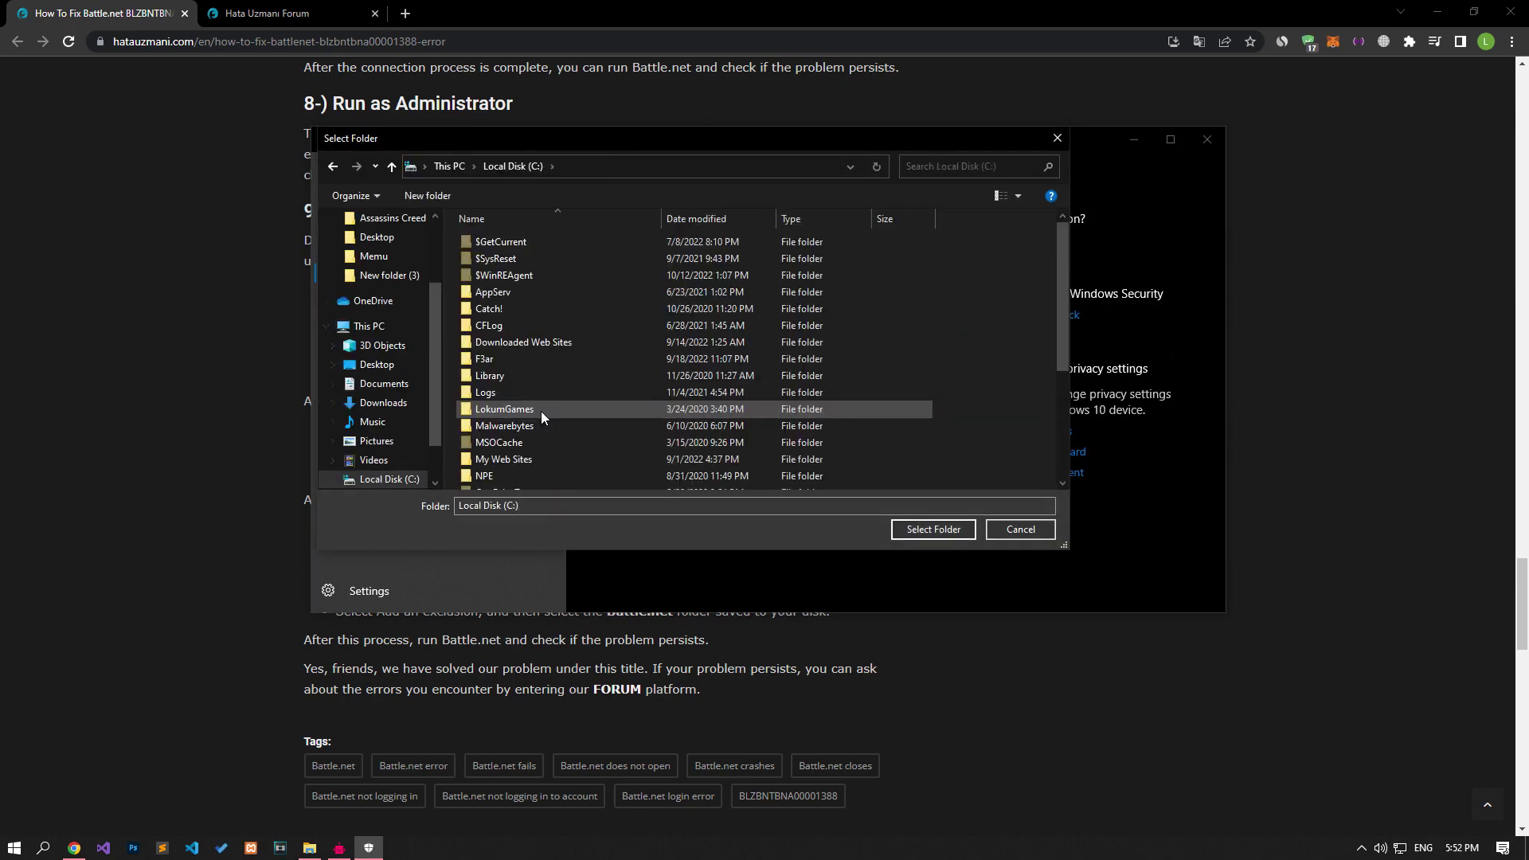
{"action": "scroll", "coordinate": [542, 410], "scroll_direction": "down", "scroll_amount": 4}
{"action": "double_click", "coordinate": [551, 358]}
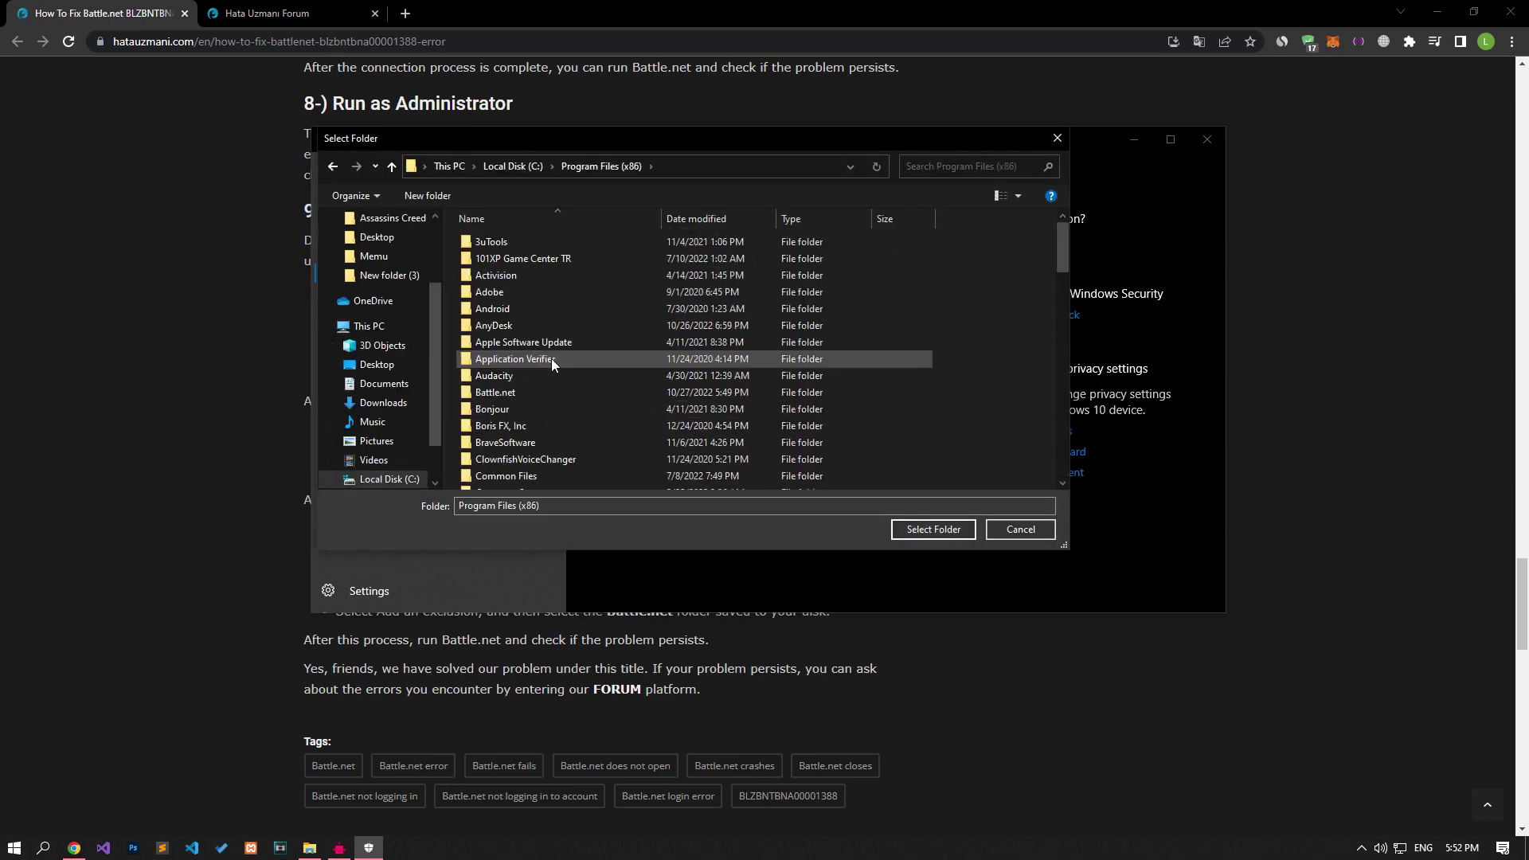
{"action": "left_click", "coordinate": [519, 392]}
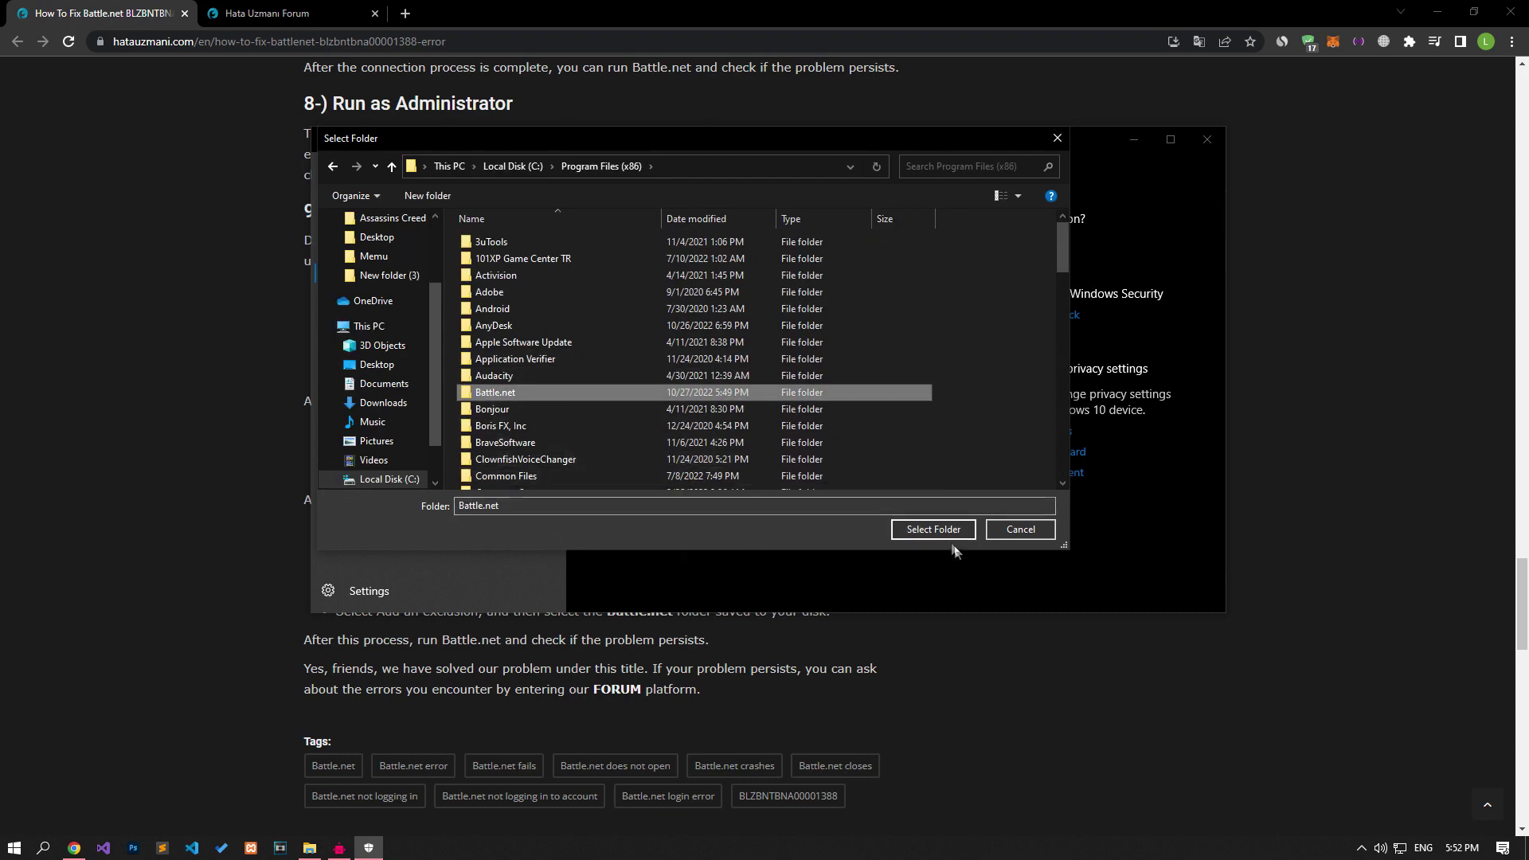
{"action": "left_click", "coordinate": [928, 529]}
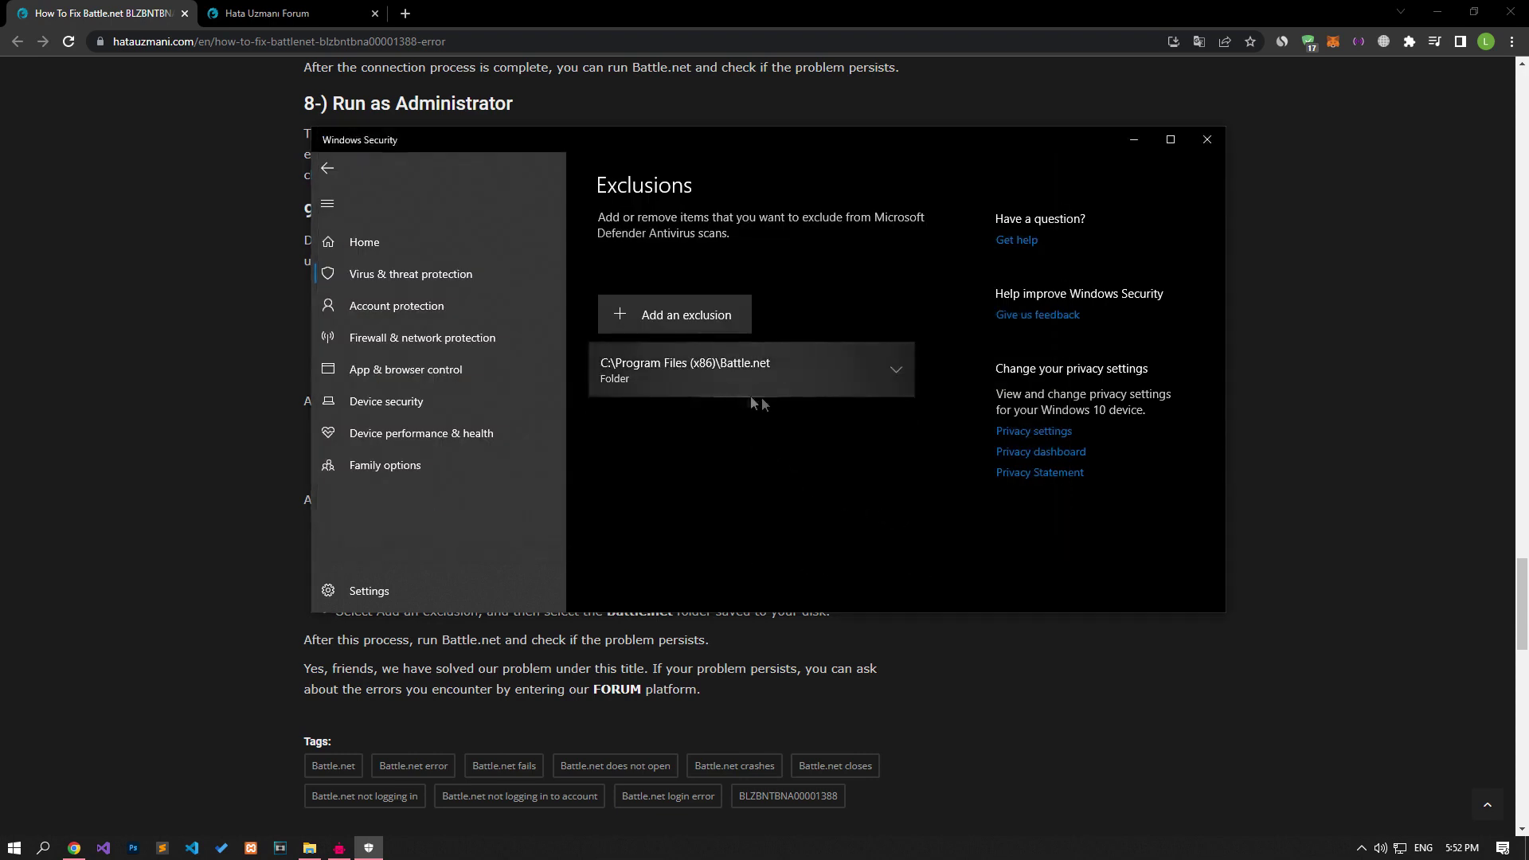
Step: Start another folder exclusion and open the local app data folder by searching '%localapa%'
{"action": "left_click", "coordinate": [704, 298]}
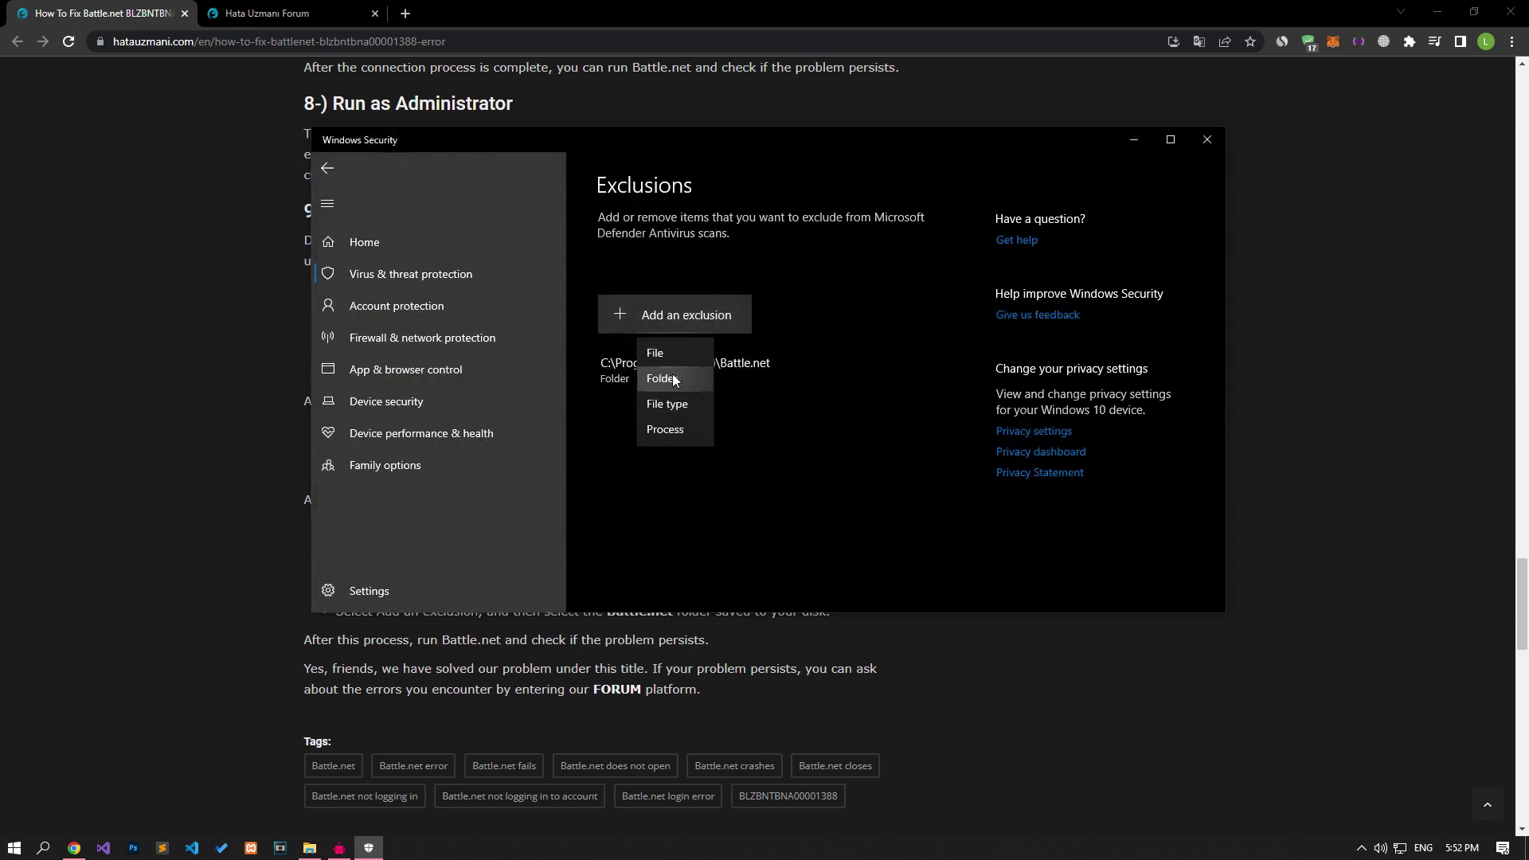
{"action": "left_click", "coordinate": [672, 379]}
{"action": "key", "text": "super"}
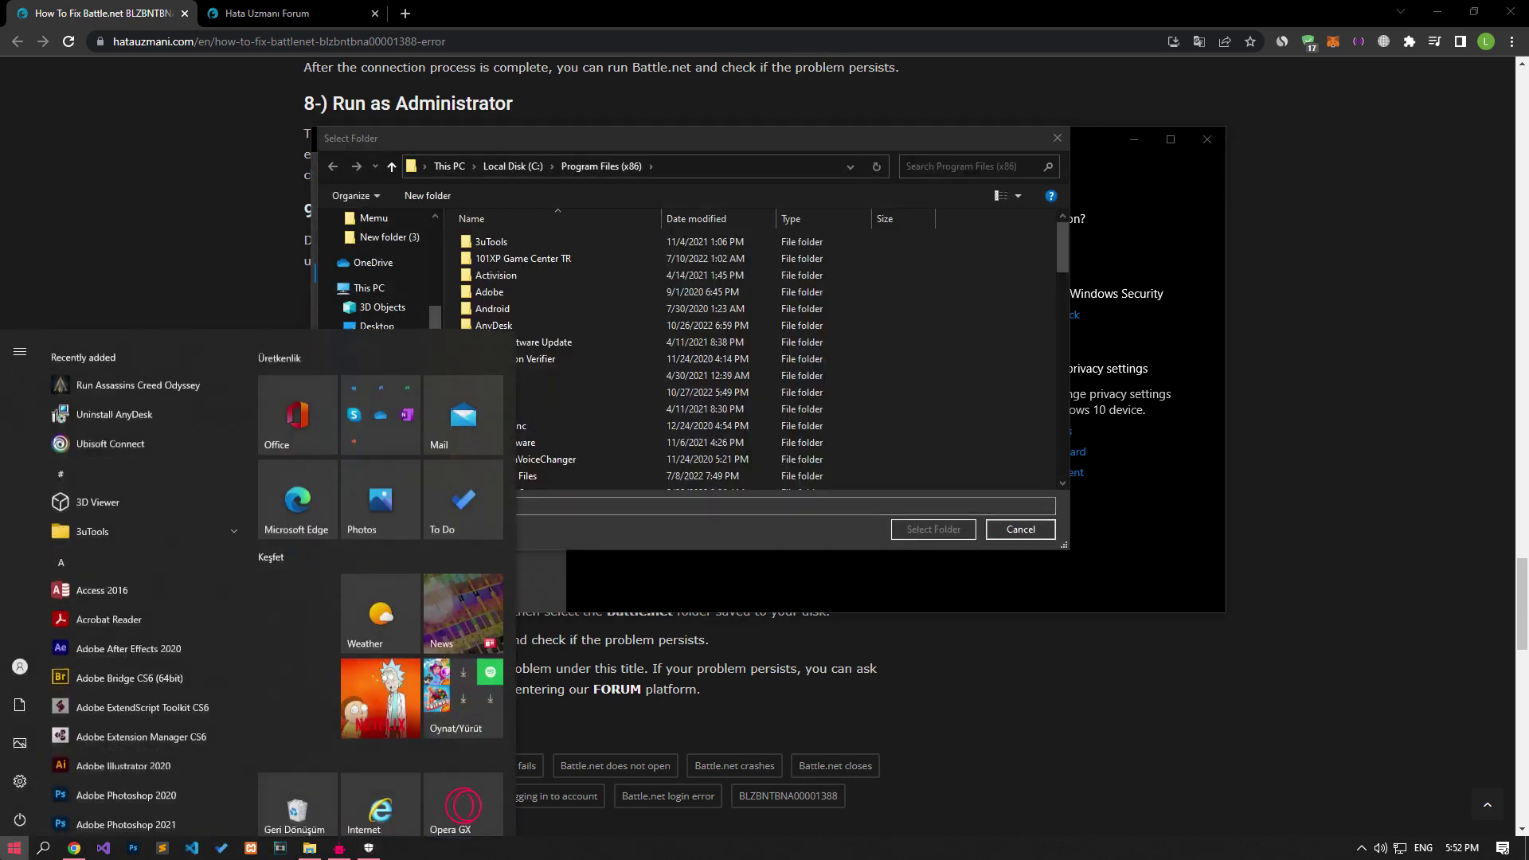
{"action": "type", "text": "%localap"}
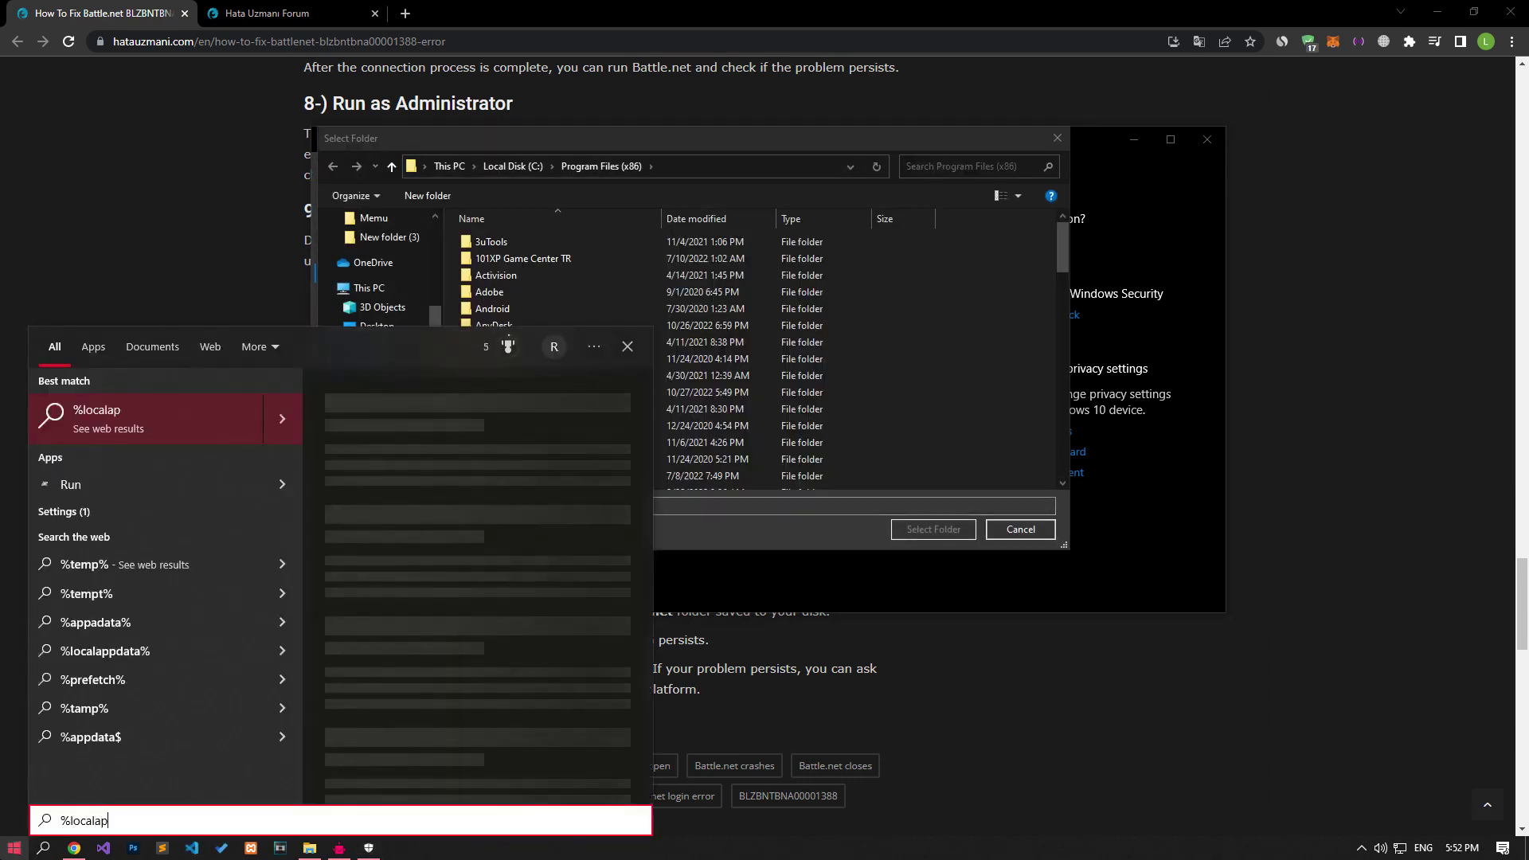
{"action": "type", "text": "a%"}
{"action": "key", "text": "Return"}
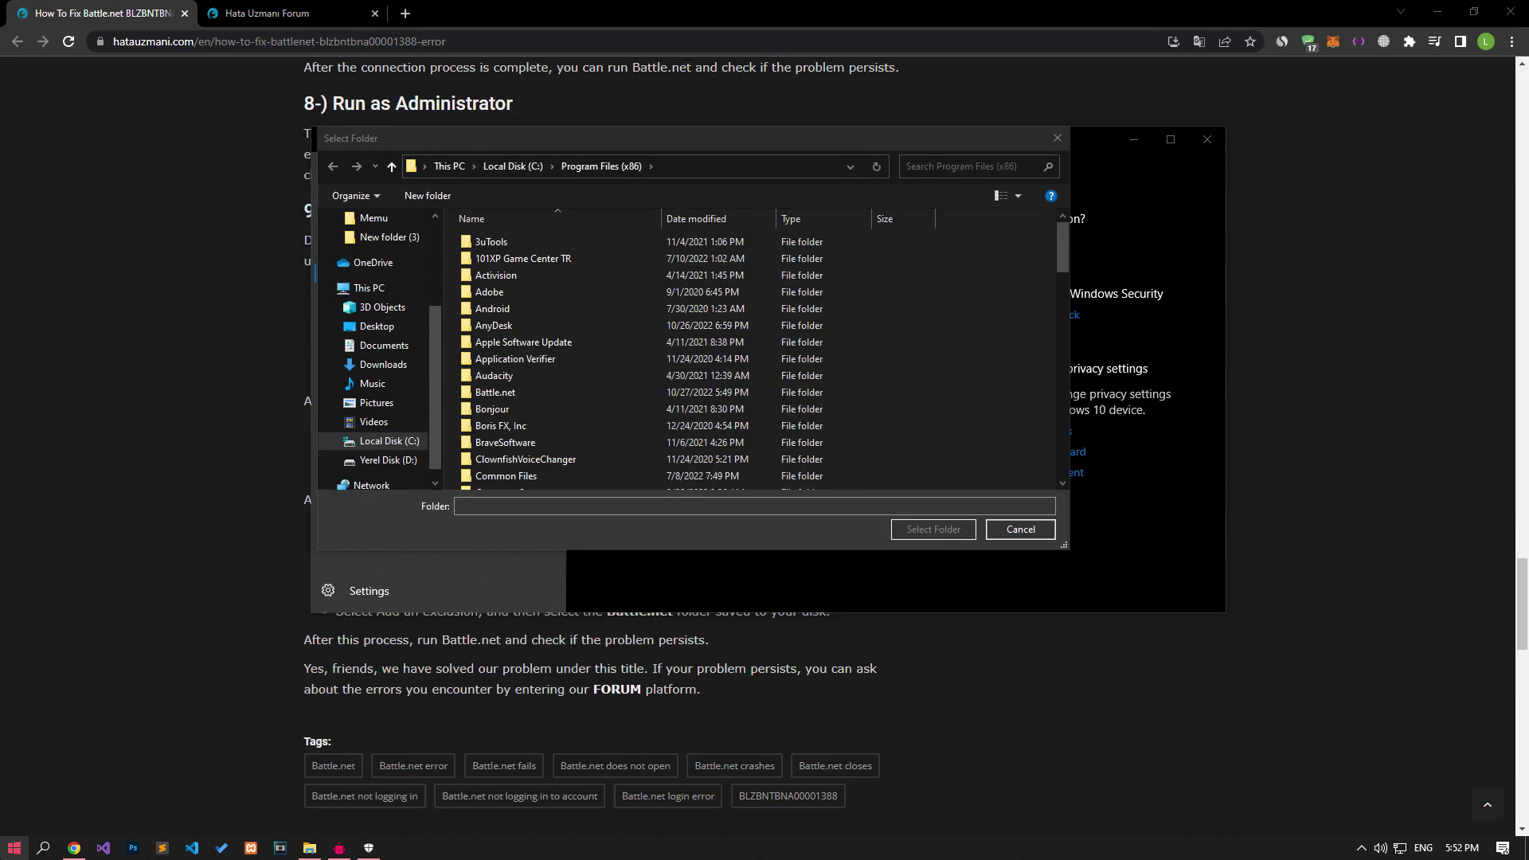
Step: Copy the AppData\Local path and add its Battle.net folder as a Defender exclusion
{"action": "left_click", "coordinate": [900, 223]}
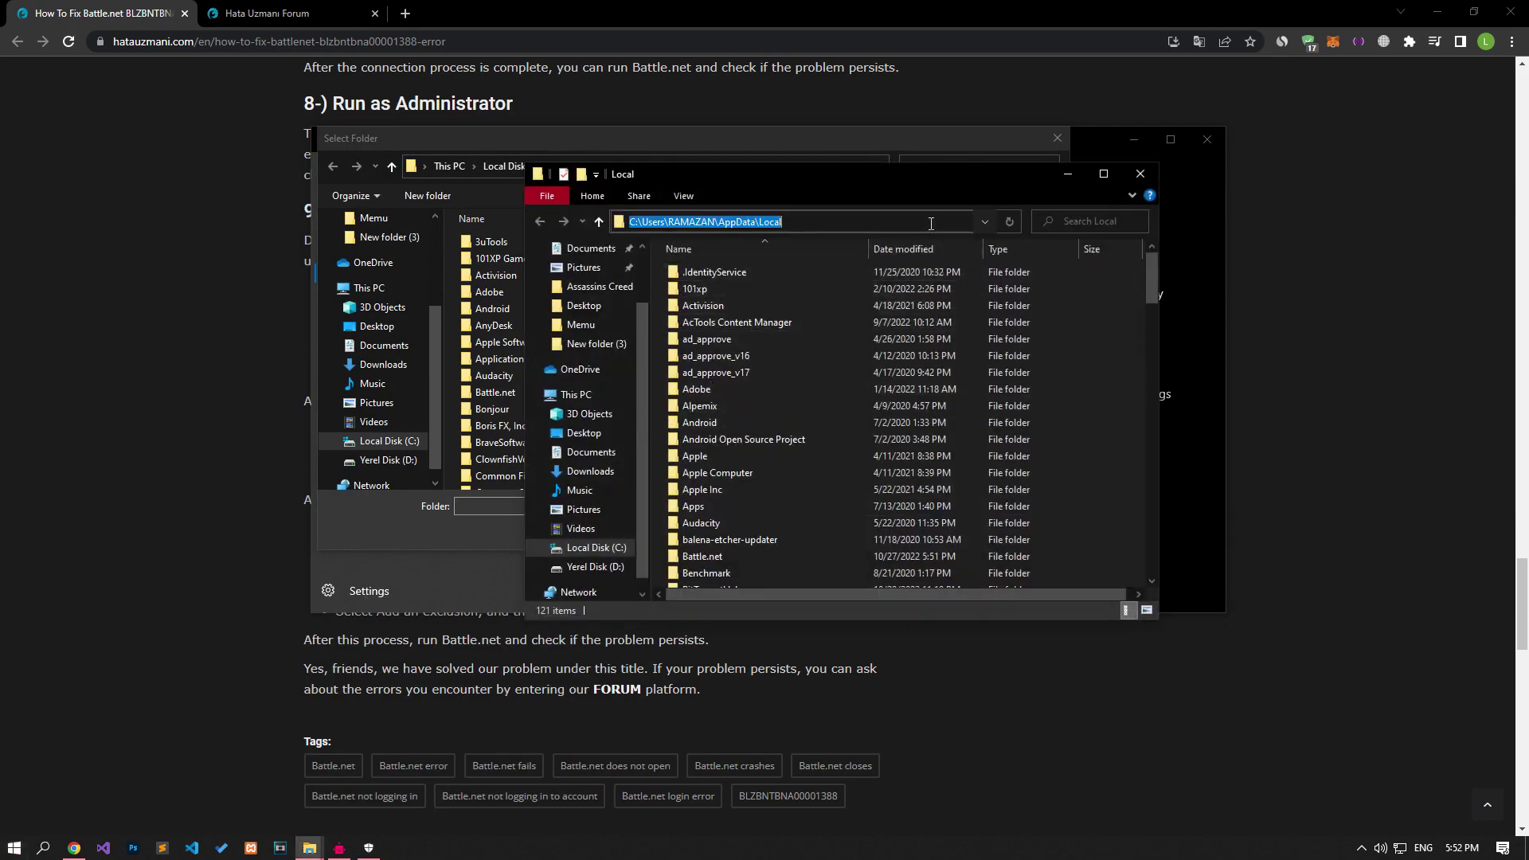
{"action": "right_click", "coordinate": [896, 224]}
{"action": "left_click", "coordinate": [938, 274]}
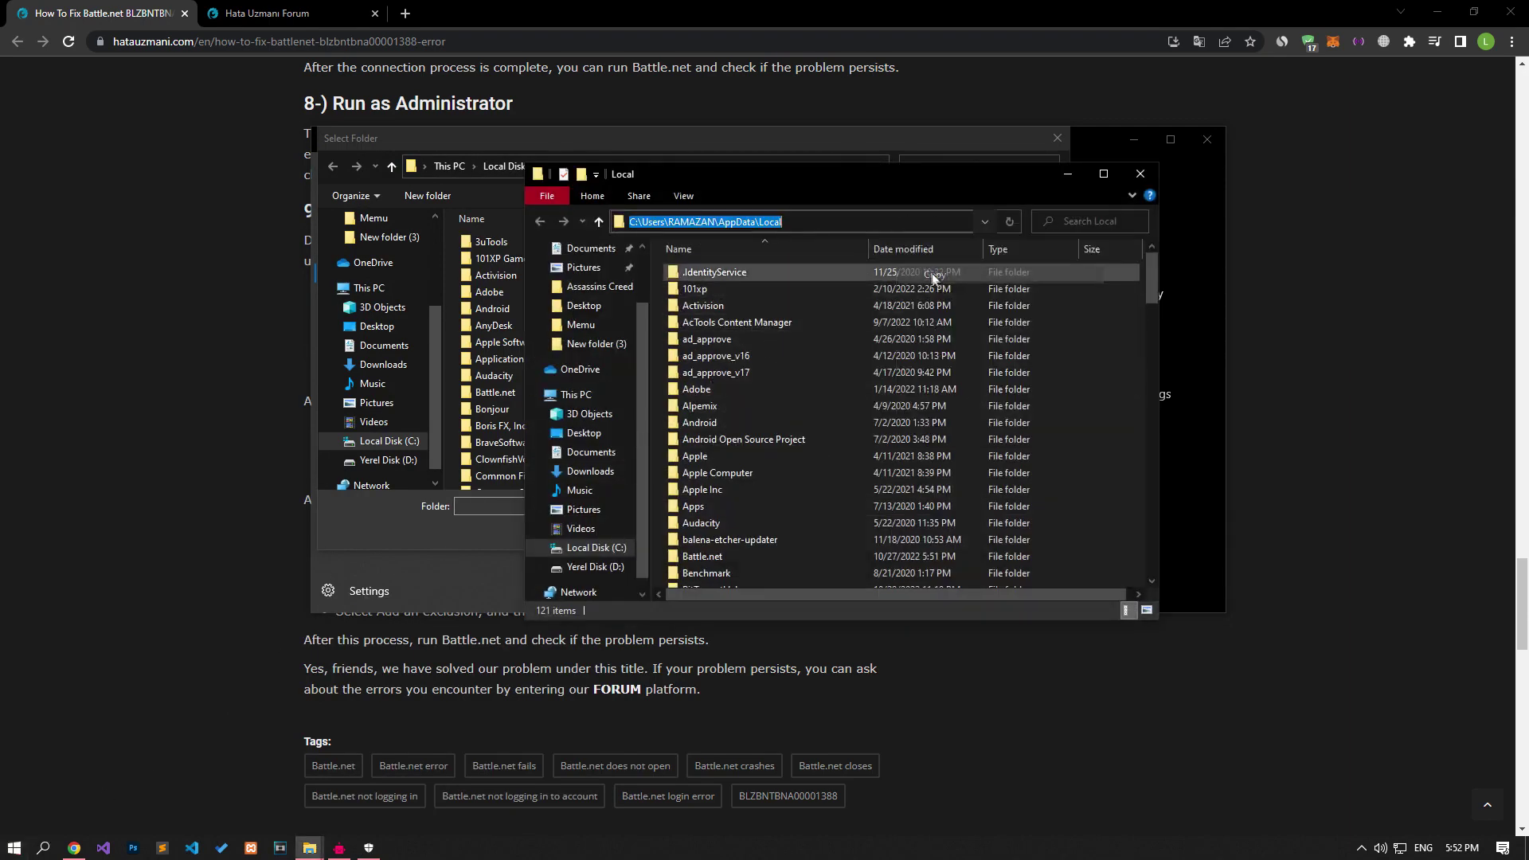
{"action": "left_click", "coordinate": [820, 129]}
{"action": "left_click", "coordinate": [689, 168]}
{"action": "right_click", "coordinate": [661, 169]}
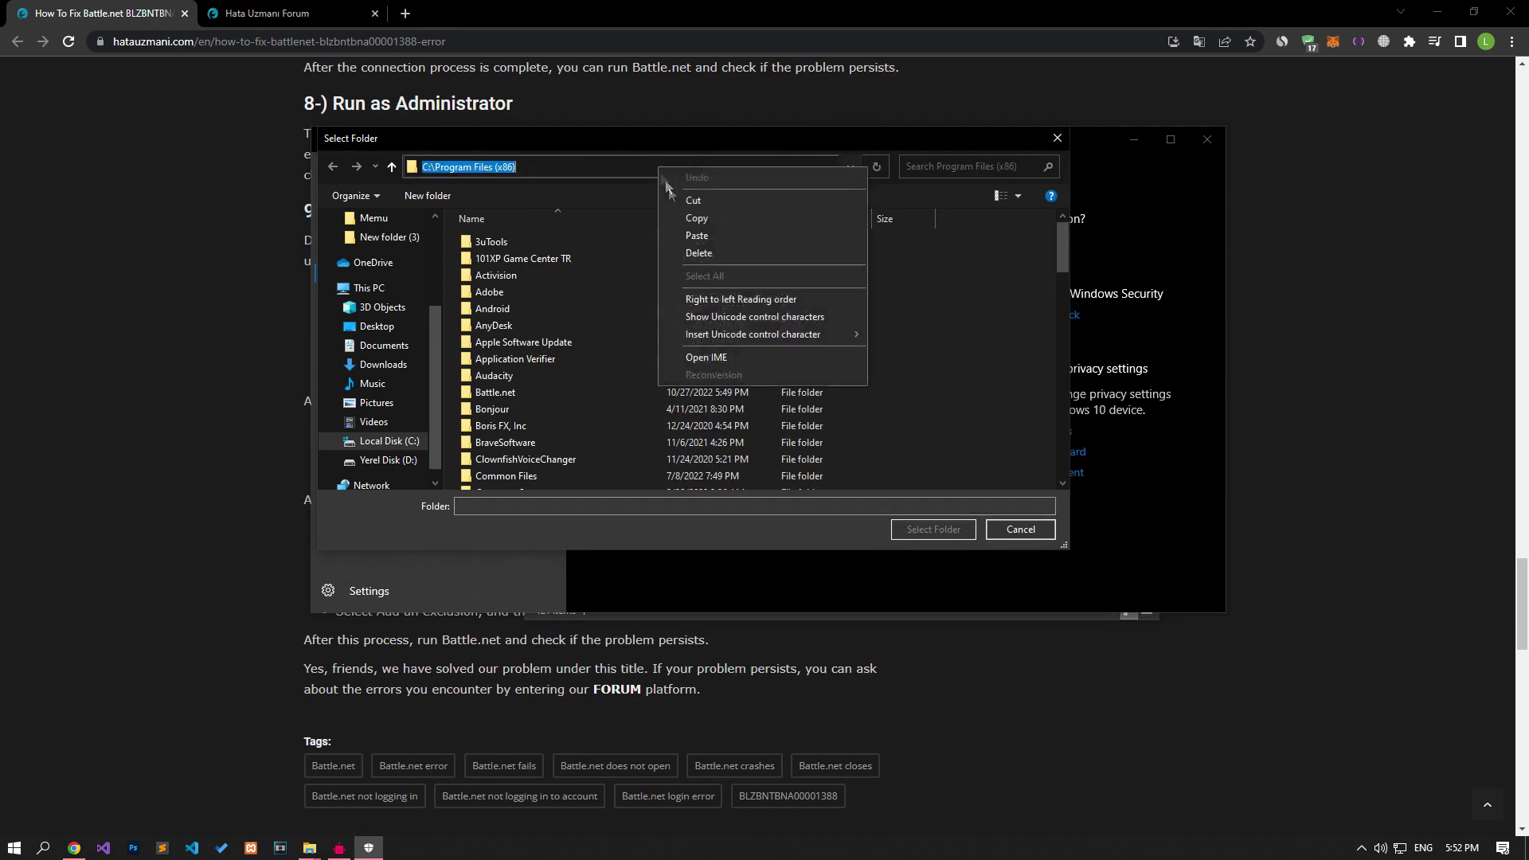
{"action": "left_click", "coordinate": [708, 238]}
{"action": "left_click", "coordinate": [876, 165]}
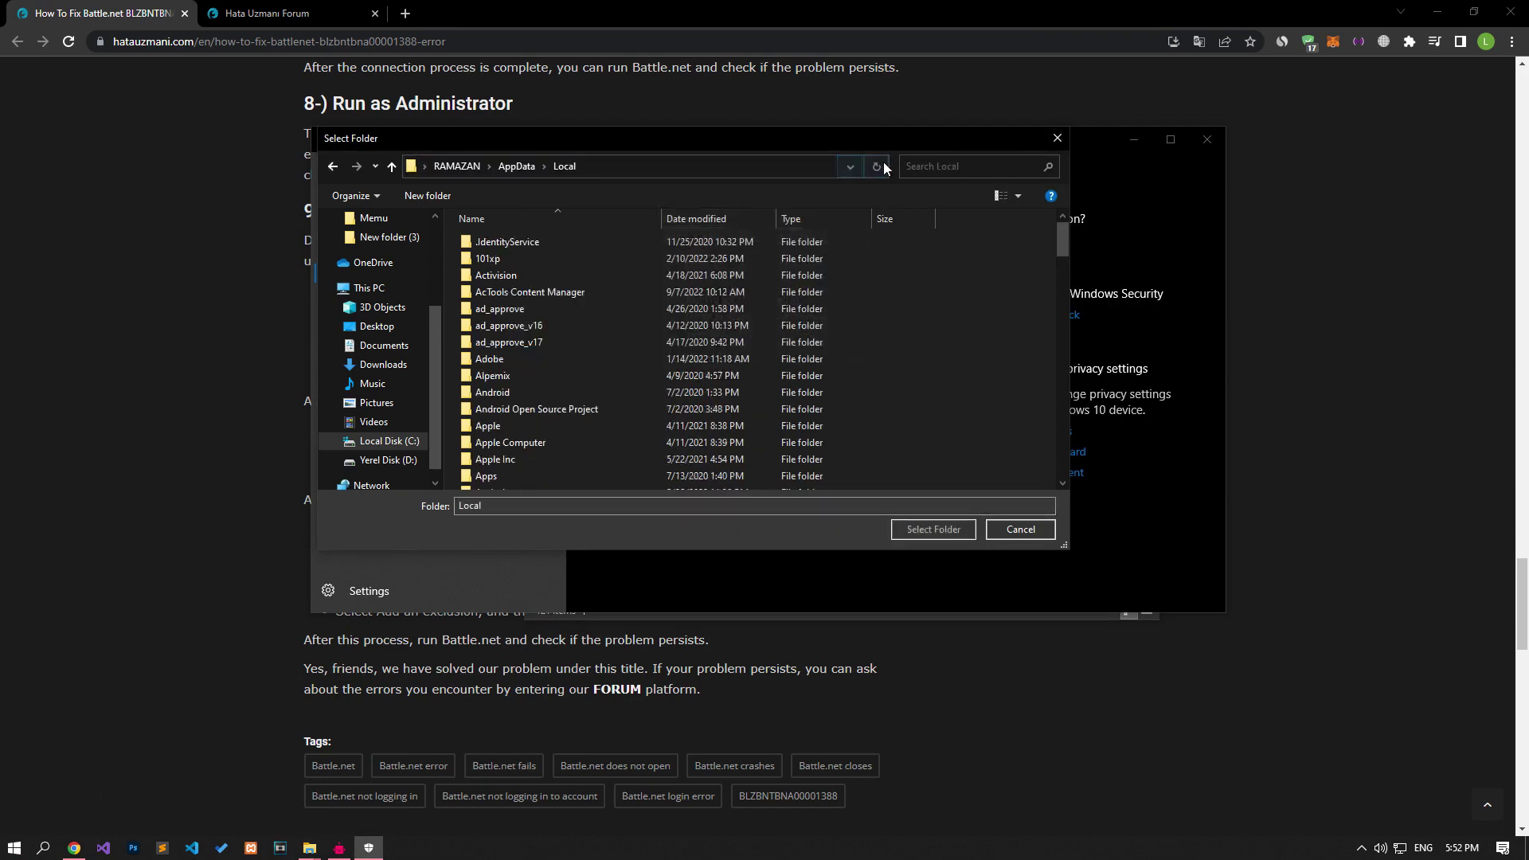
{"action": "type", "text": "balena-etcher-updater"}
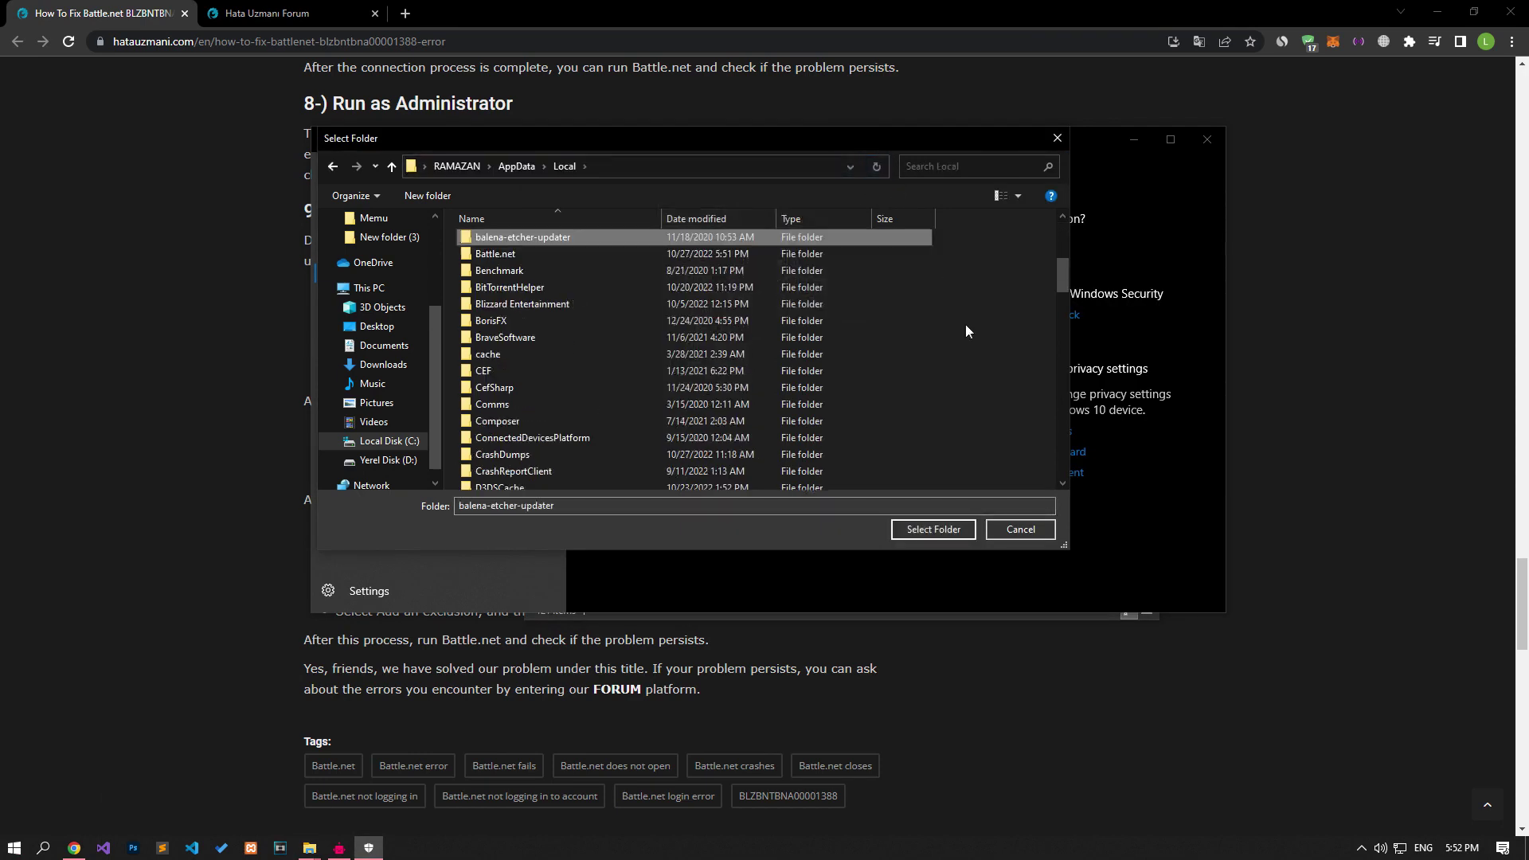
{"action": "key", "text": "Down"}
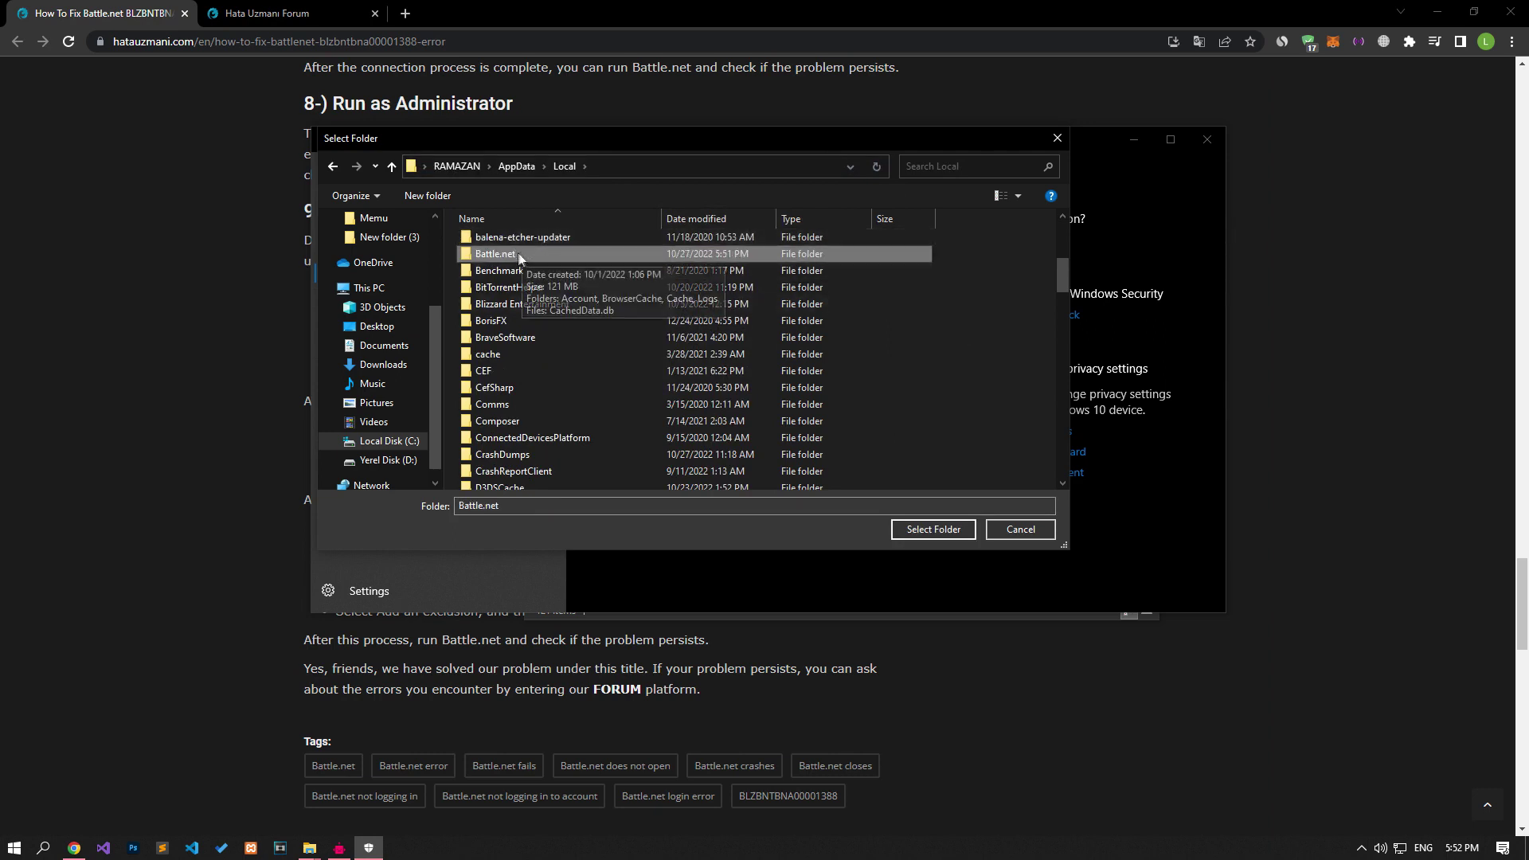
{"action": "left_click", "coordinate": [895, 529]}
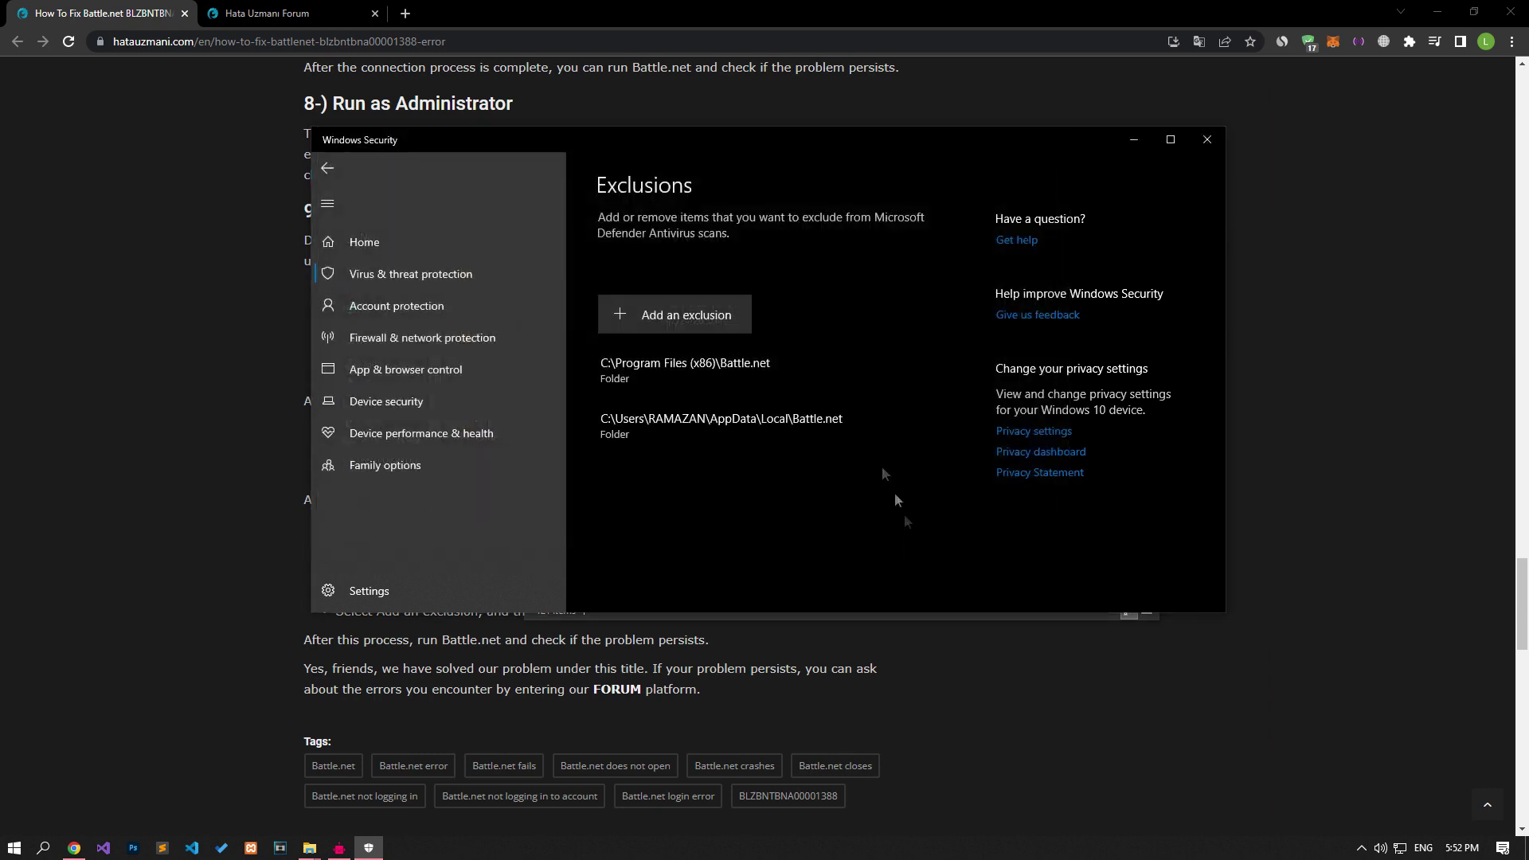
Step: Add AppData\Local\Blizzard Entertainment as a third folder exclusion
{"action": "left_click", "coordinate": [676, 319]}
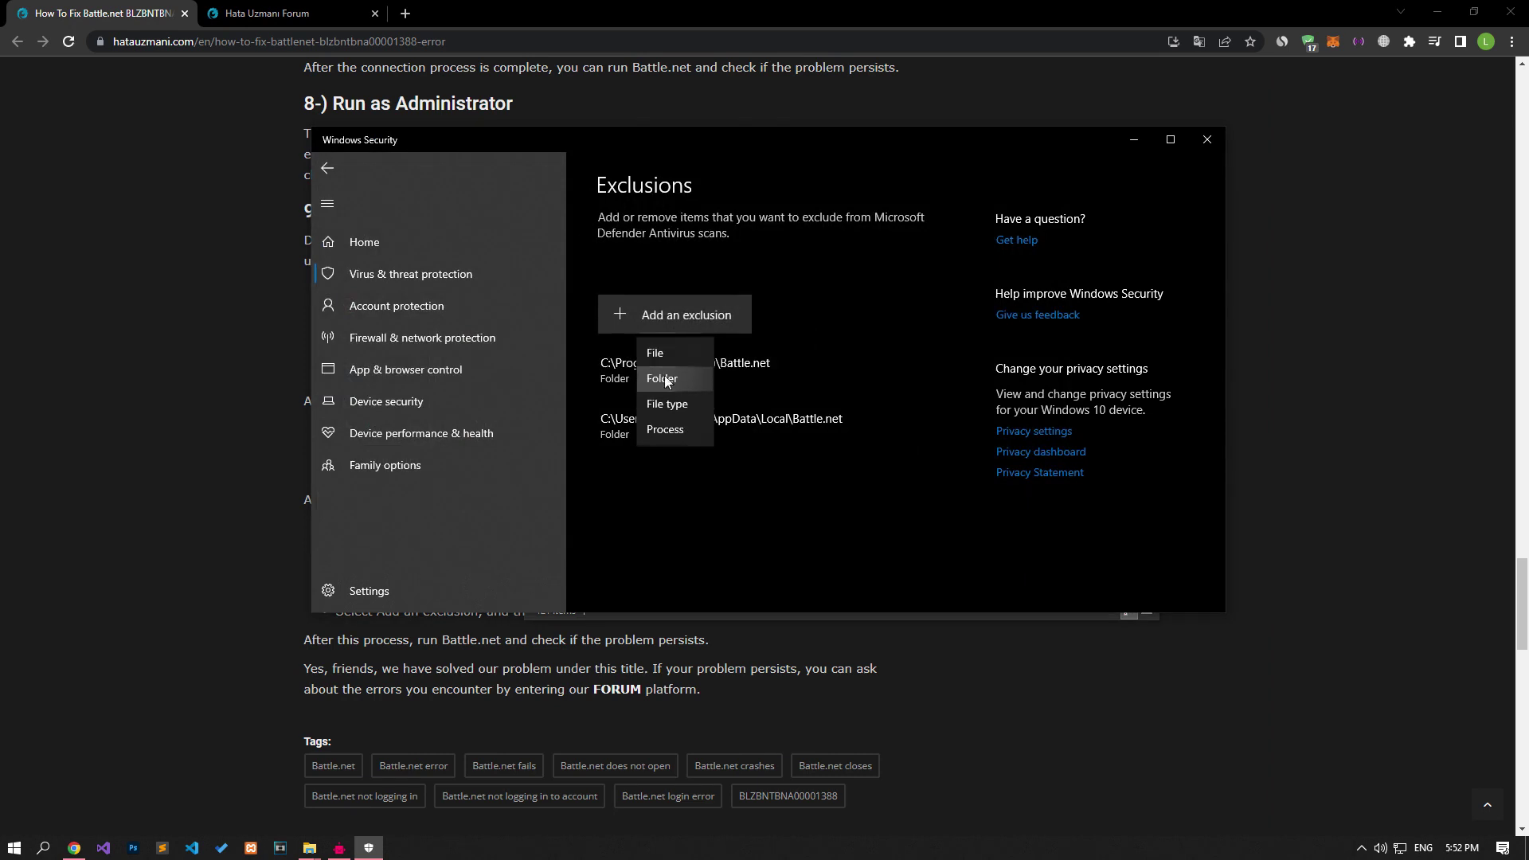
{"action": "left_click", "coordinate": [668, 376]}
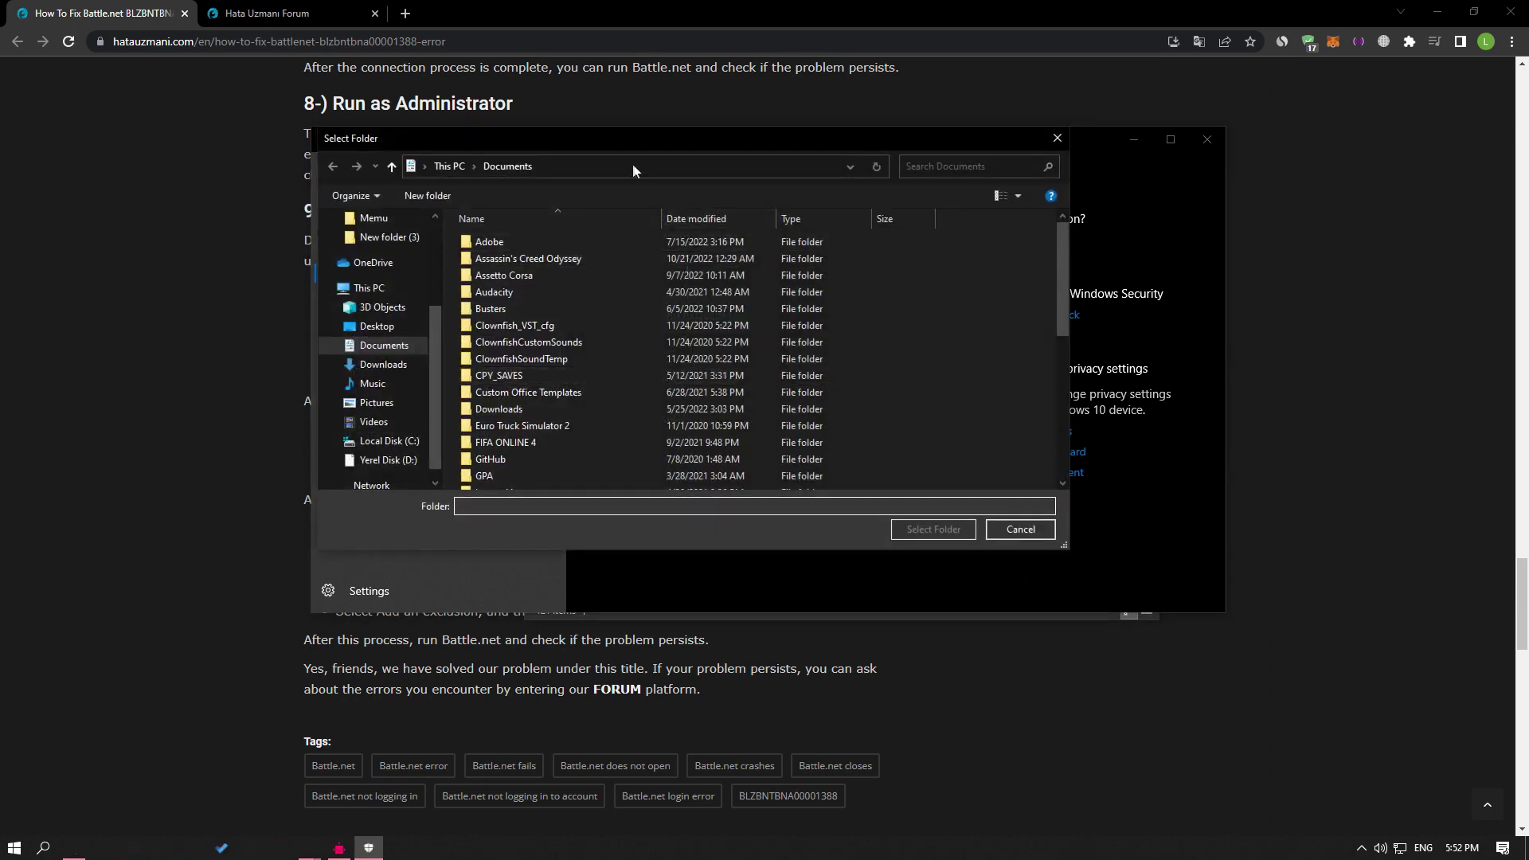
{"action": "left_click", "coordinate": [632, 164]}
{"action": "right_click", "coordinate": [632, 164]}
{"action": "left_click", "coordinate": [664, 236]}
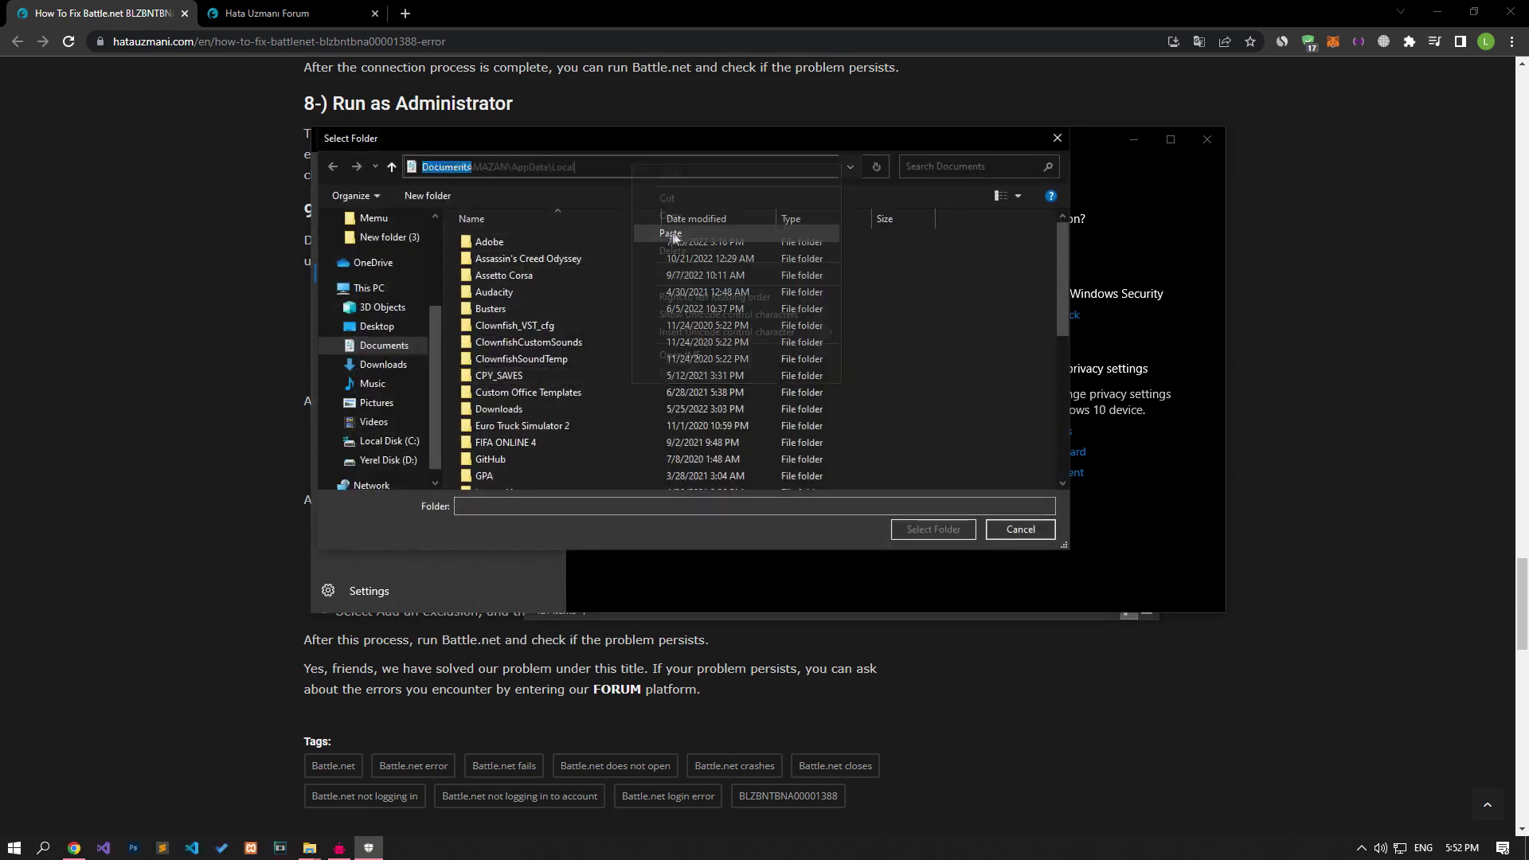
{"action": "left_click", "coordinate": [869, 172]}
{"action": "key", "text": "b"}
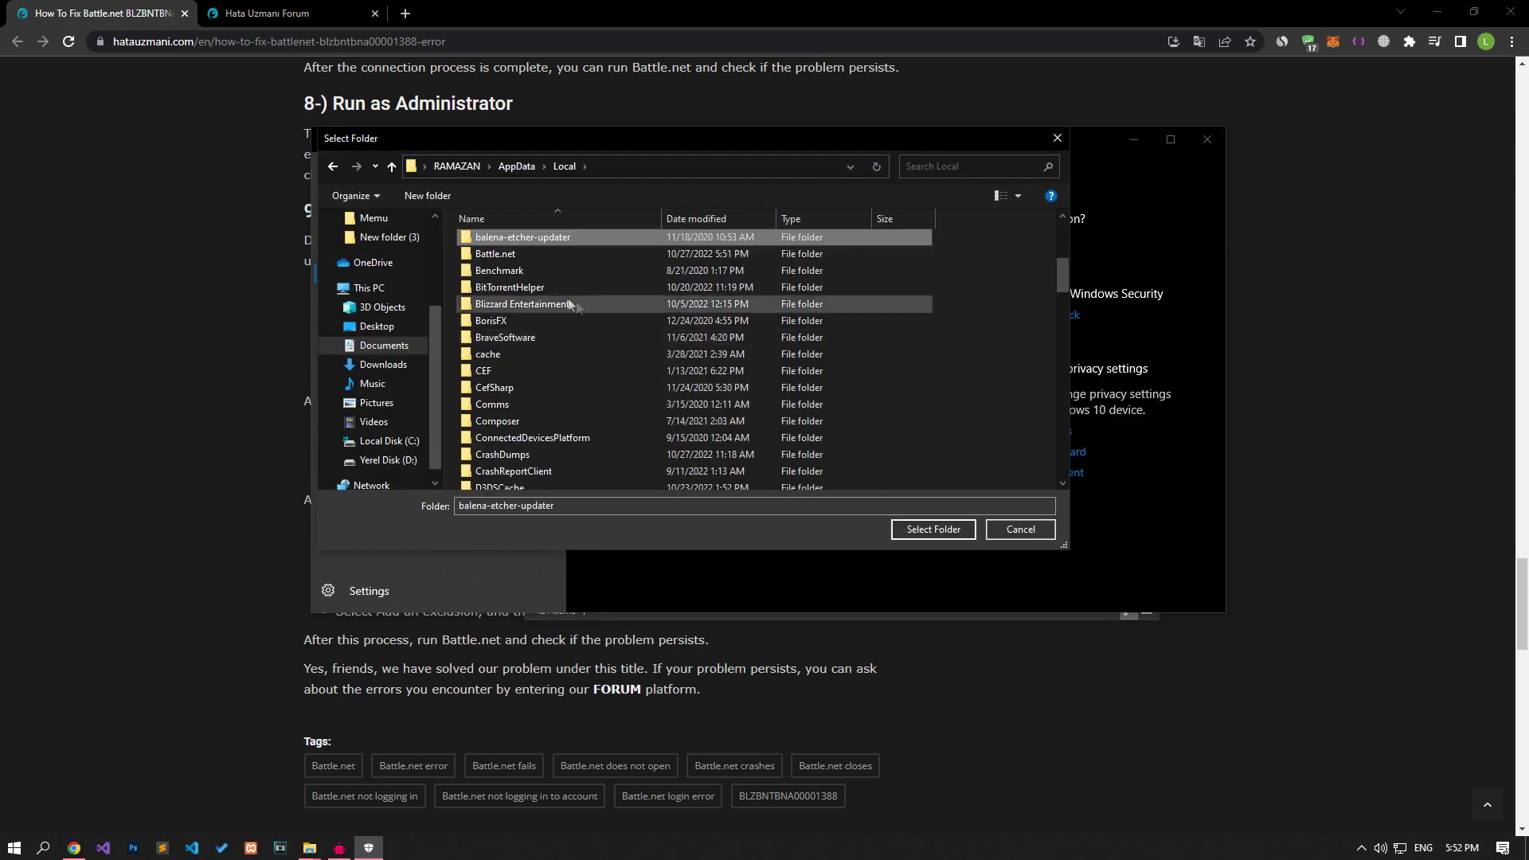
{"action": "key", "text": "Down"}
{"action": "key", "text": "Down"}
{"action": "key", "text": "Down"}
{"action": "left_click", "coordinate": [546, 305]}
{"action": "left_click", "coordinate": [952, 531]}
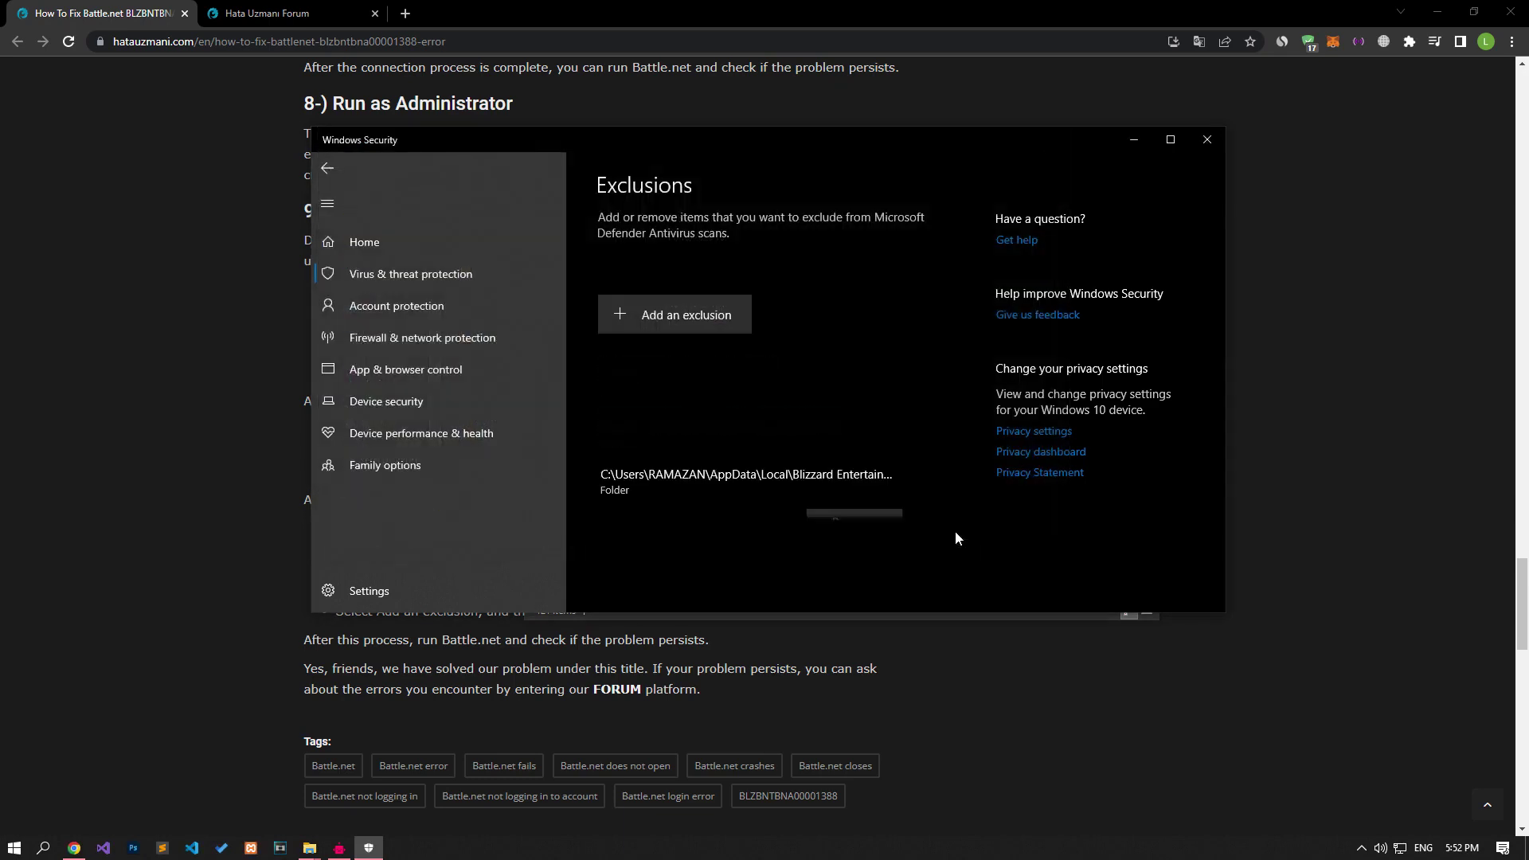
{"action": "left_click", "coordinate": [683, 319]}
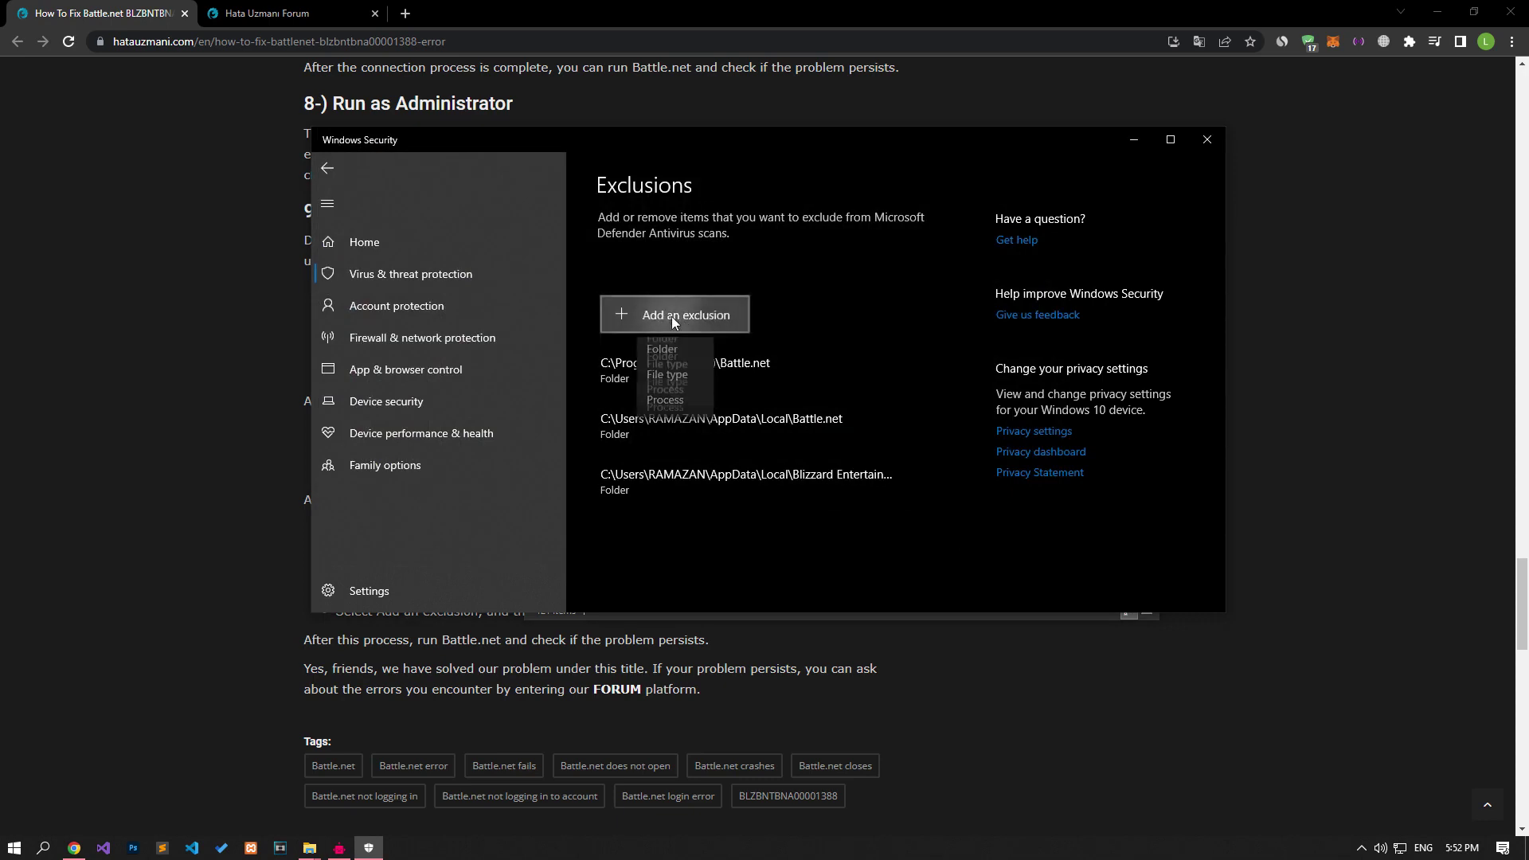
{"action": "left_click", "coordinate": [677, 385]}
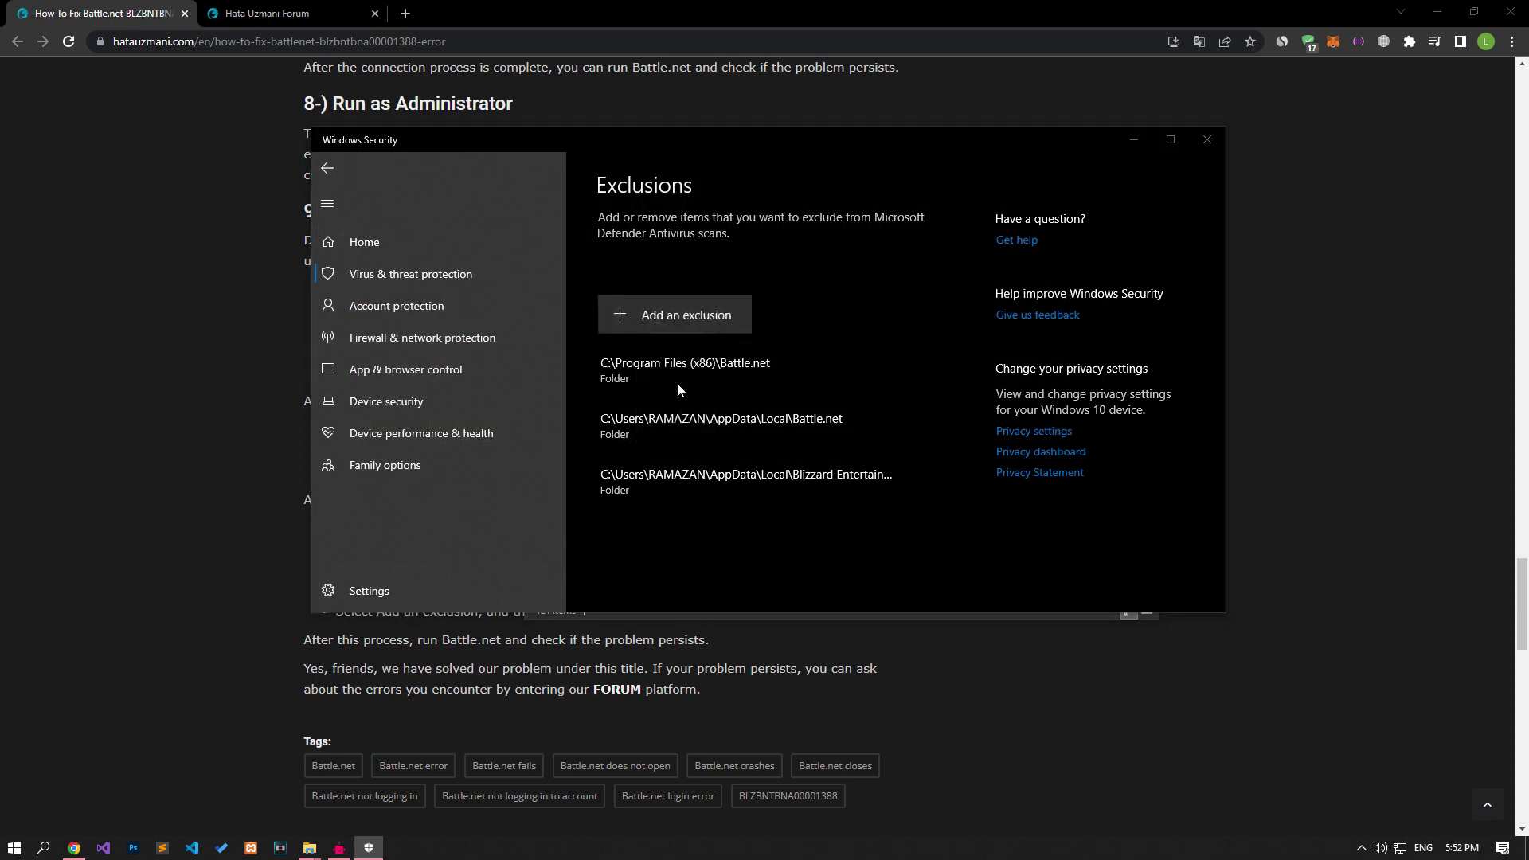
Step: Add AppData\Roaming\Battle.net as a fourth folder exclusion, then close Windows Security
{"action": "left_click", "coordinate": [595, 175]}
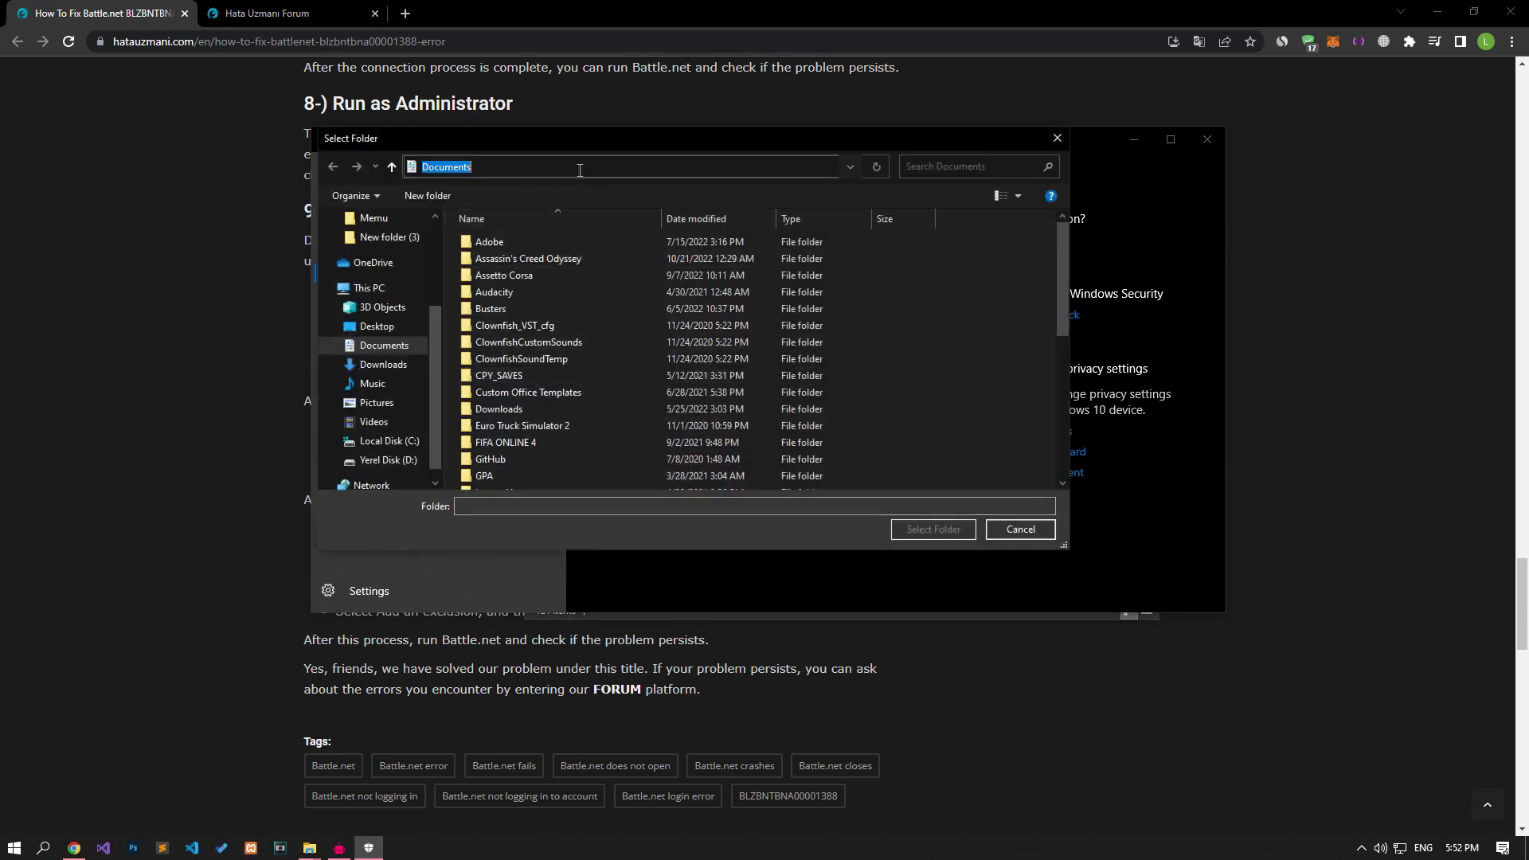
{"action": "right_click", "coordinate": [547, 175]}
{"action": "left_click", "coordinate": [589, 234]}
{"action": "left_click", "coordinate": [876, 166]}
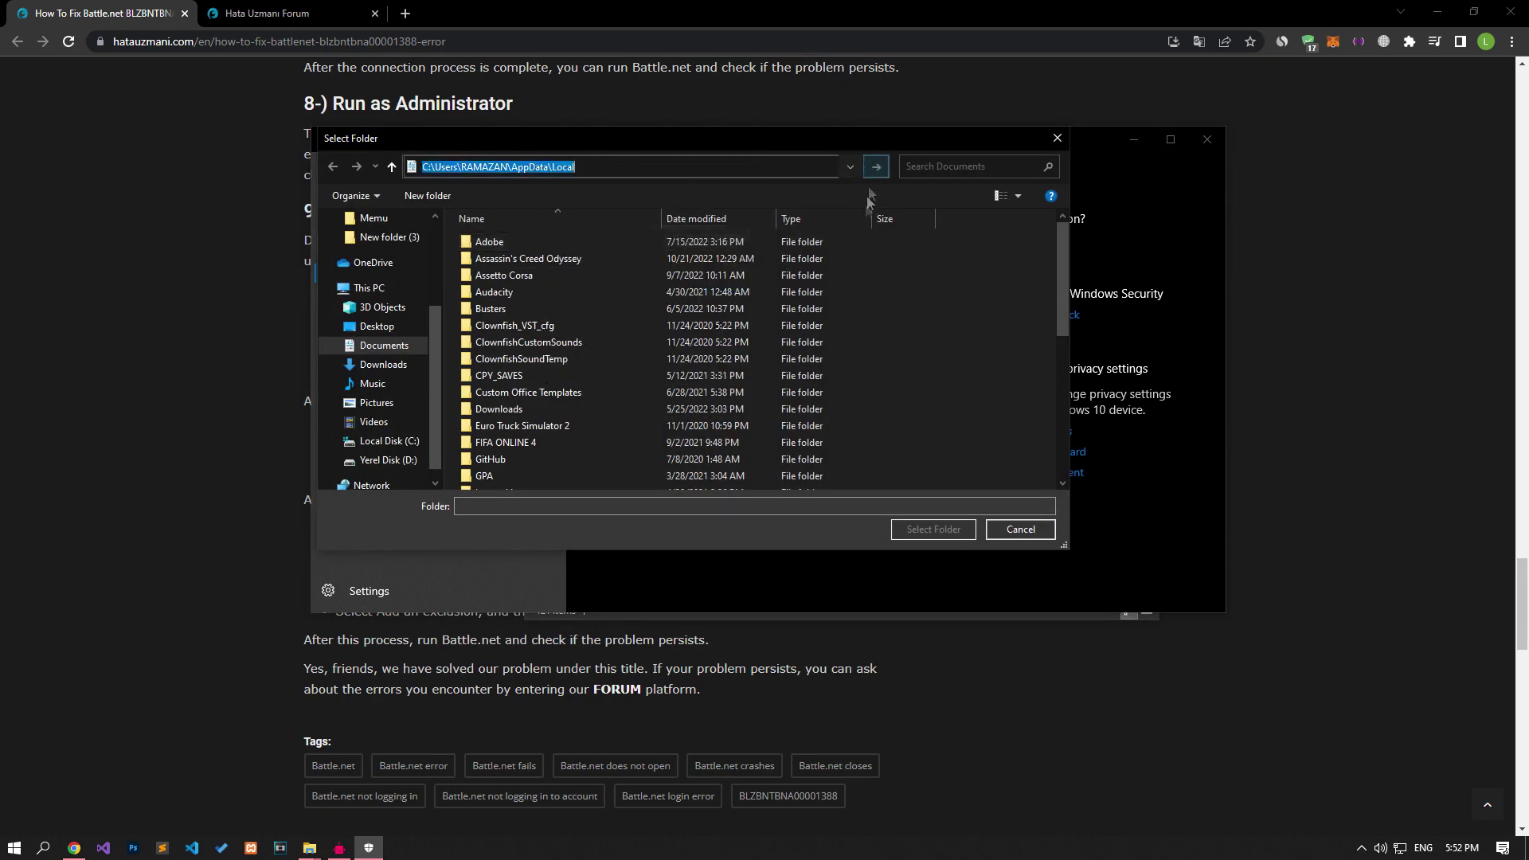
{"action": "left_click", "coordinate": [524, 171]}
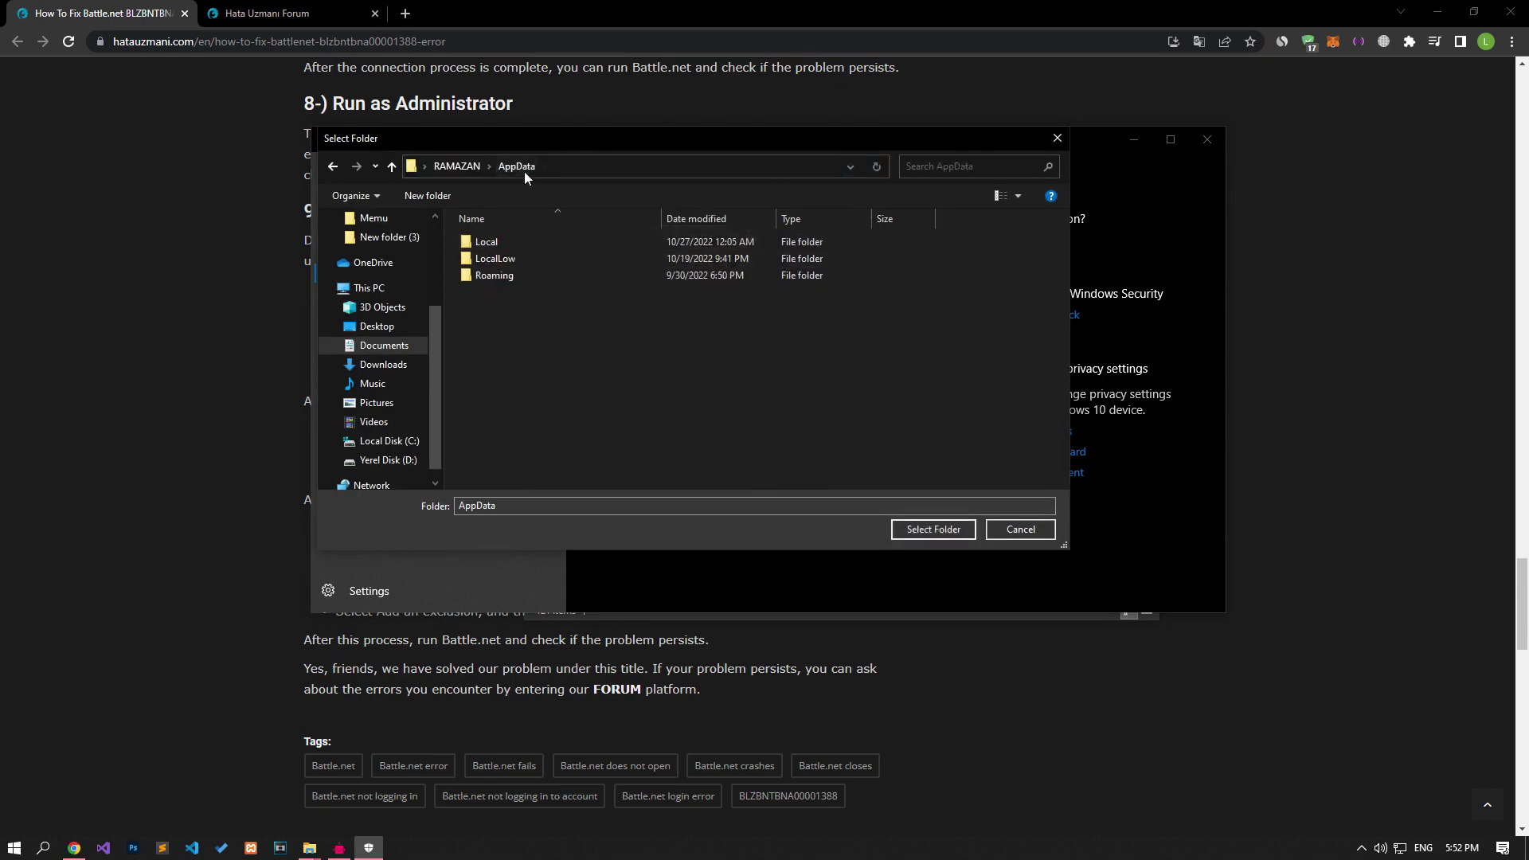
{"action": "left_click", "coordinate": [489, 277]}
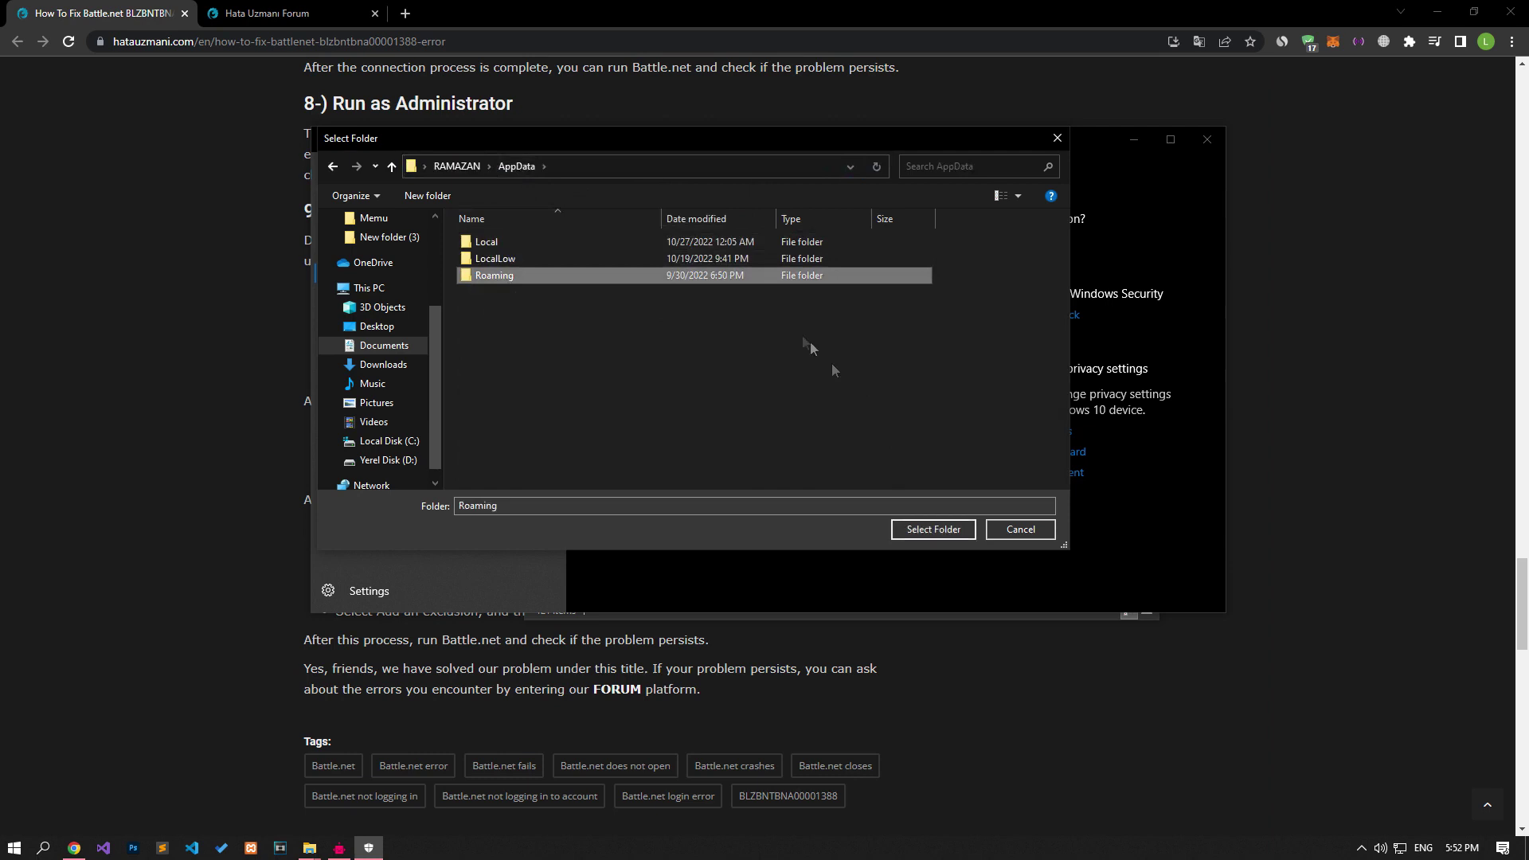
{"action": "double_click", "coordinate": [747, 274]}
{"action": "scroll", "coordinate": [738, 406], "scroll_direction": "down", "scroll_amount": 1}
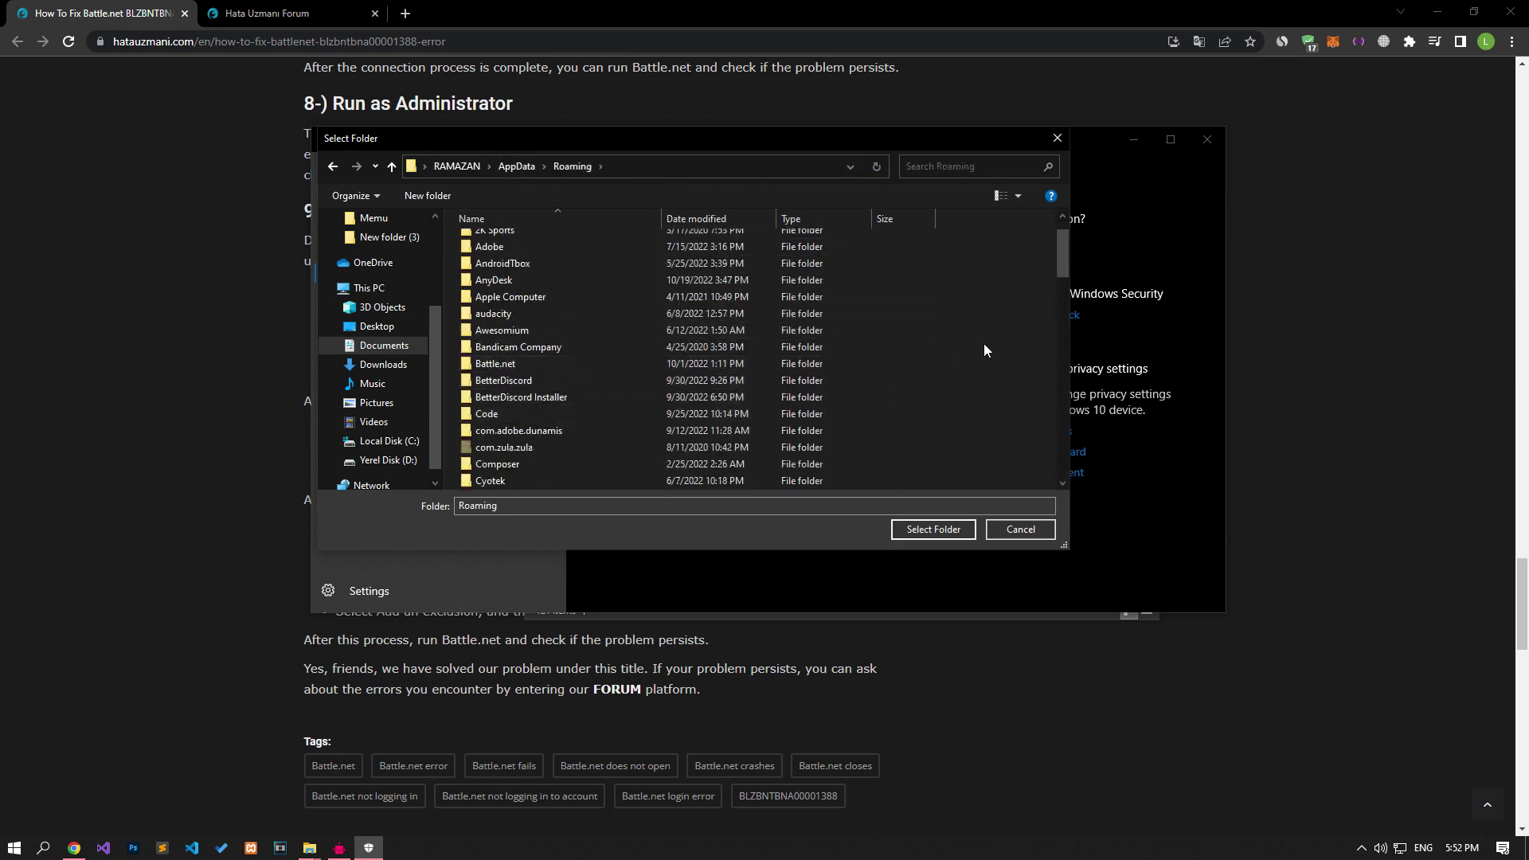
{"action": "key", "text": "b"}
{"action": "left_click", "coordinate": [501, 367]}
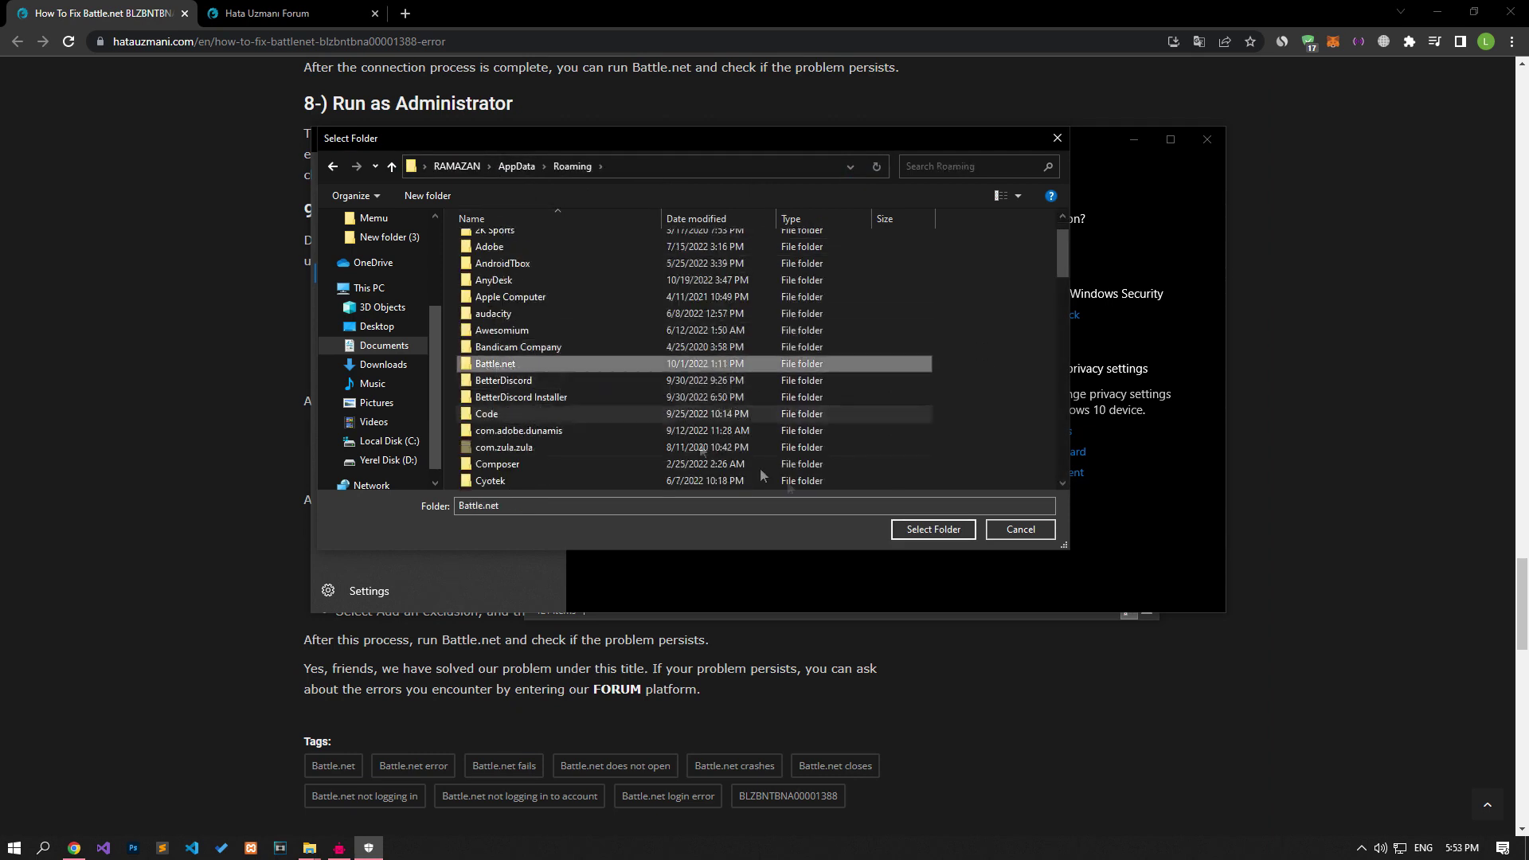
{"action": "left_click", "coordinate": [948, 532]}
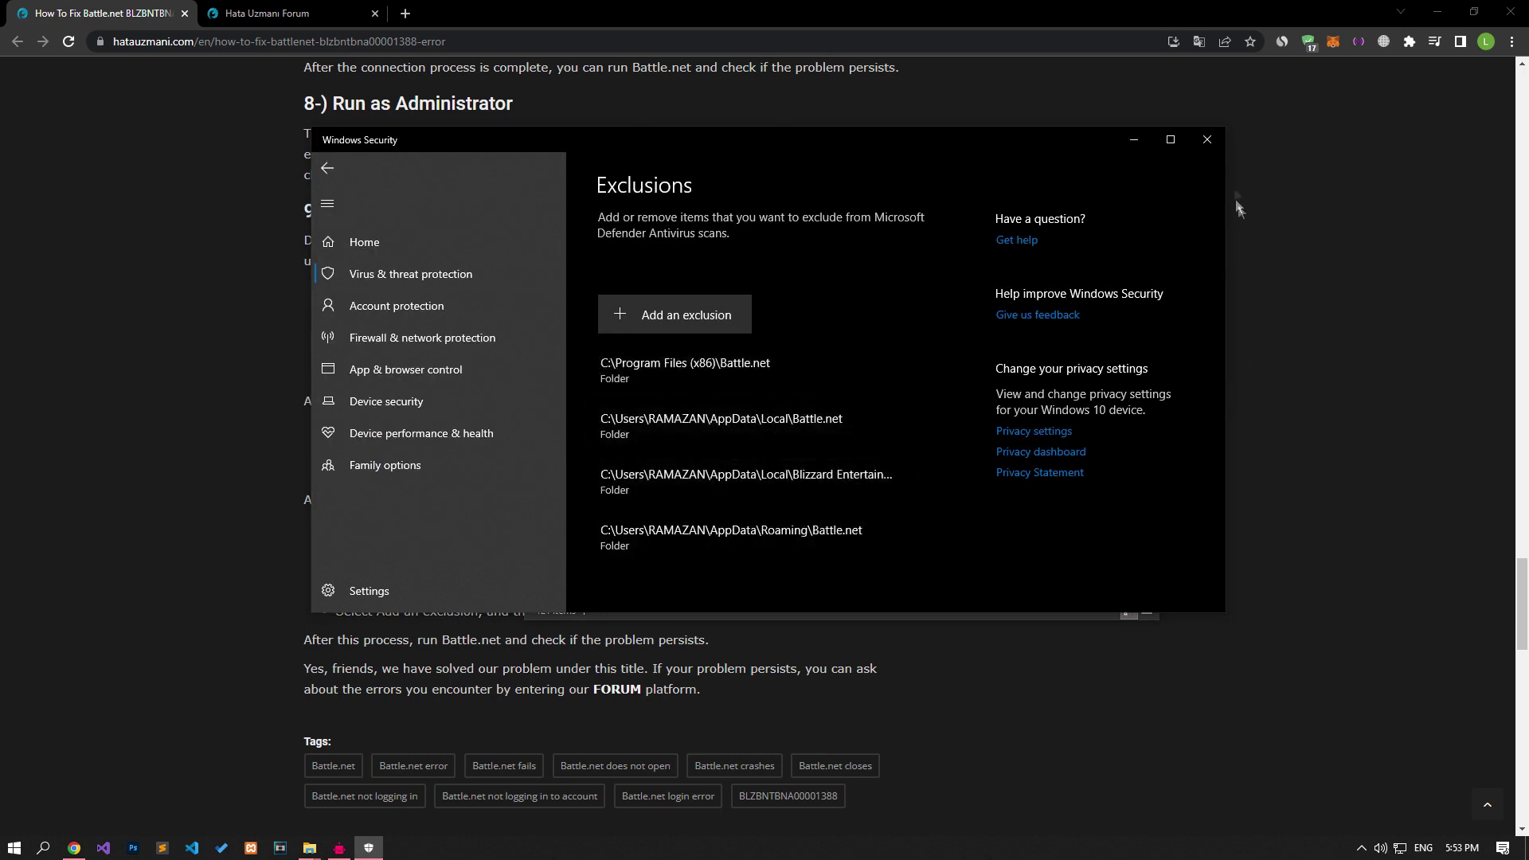
{"action": "left_click", "coordinate": [1207, 141]}
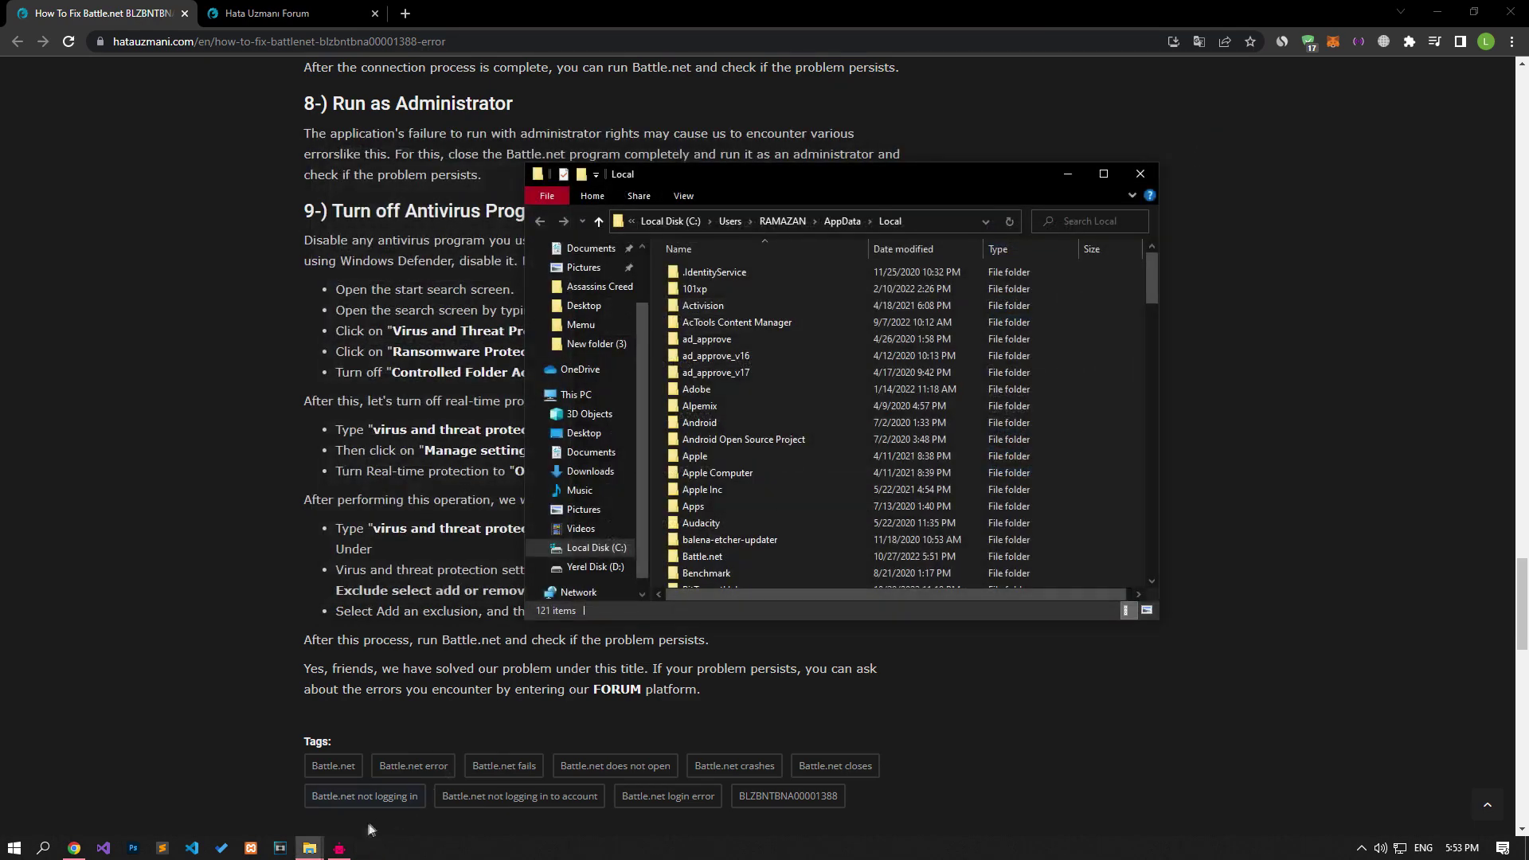
Step: Close the Local Explorer window, relaunch Battle.net from its shortcut in New folder (3), and return to Chrome
{"action": "left_click", "coordinate": [1140, 179]}
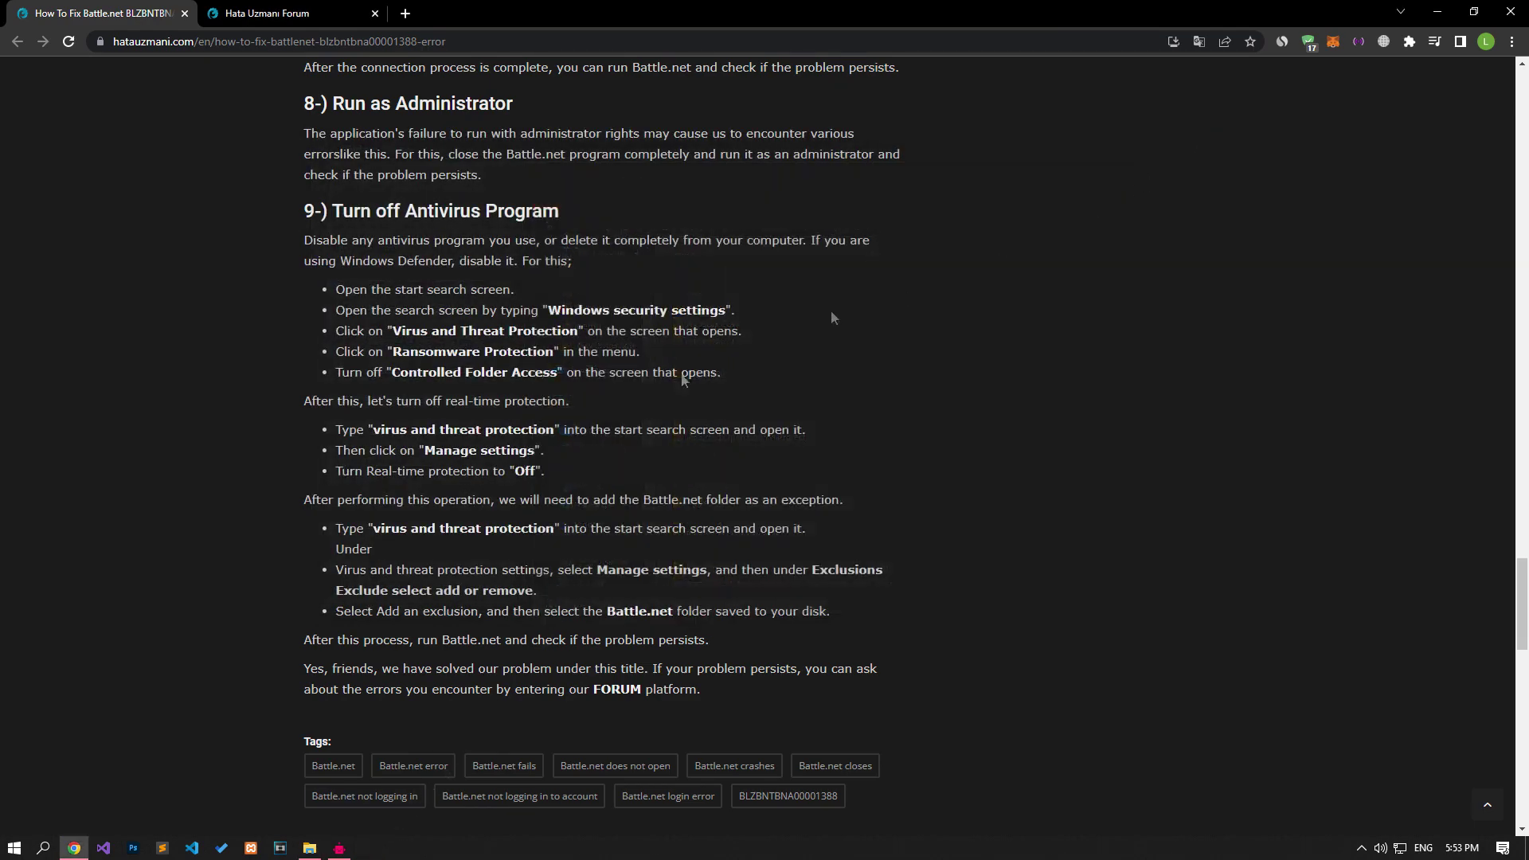
{"action": "left_click", "coordinate": [314, 848]}
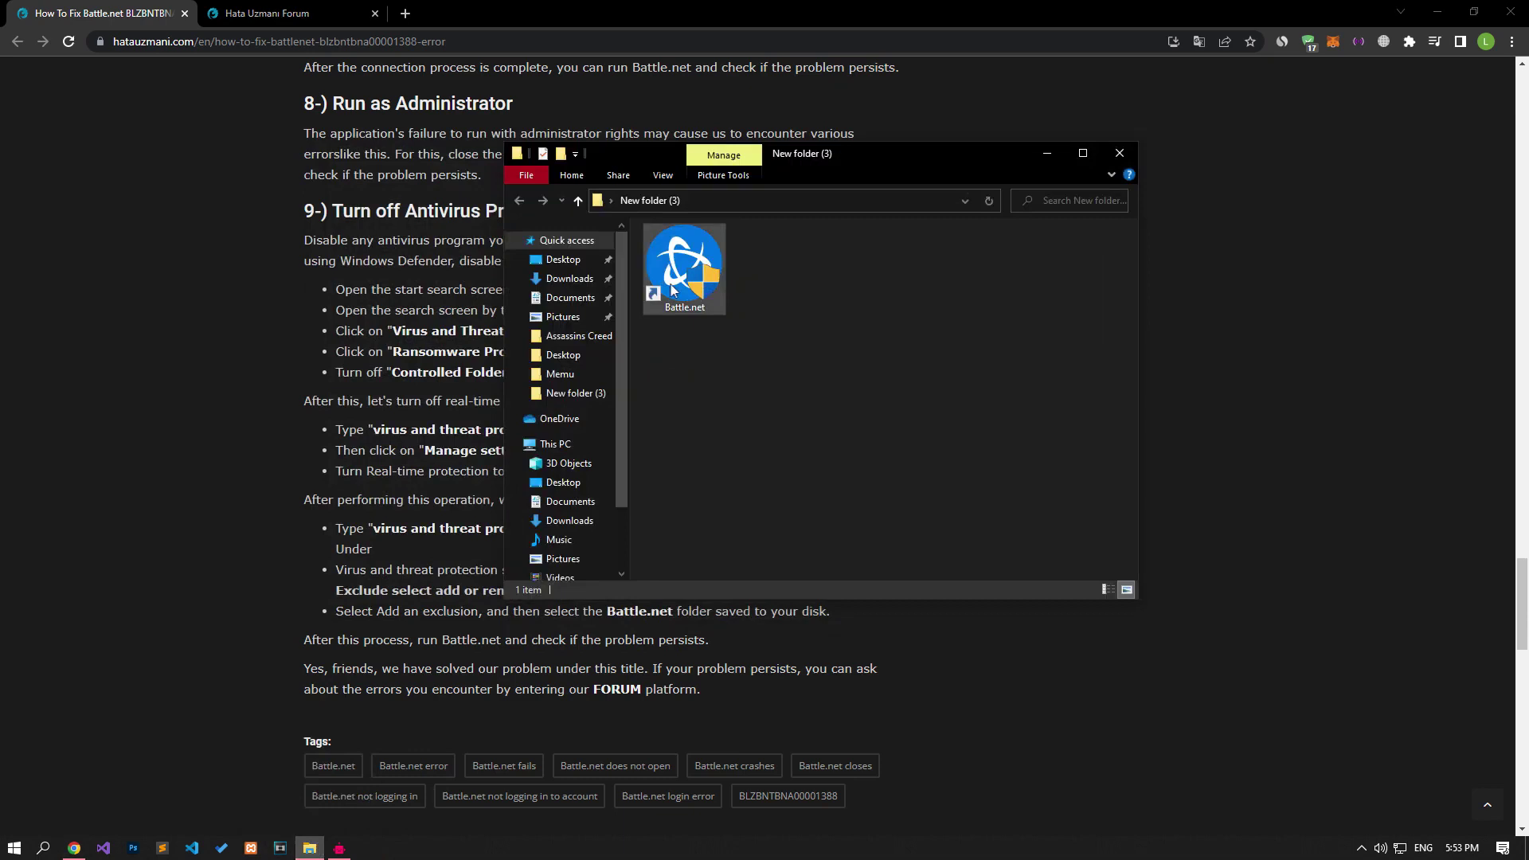
{"action": "left_click", "coordinate": [671, 290]}
{"action": "double_click", "coordinate": [671, 290]}
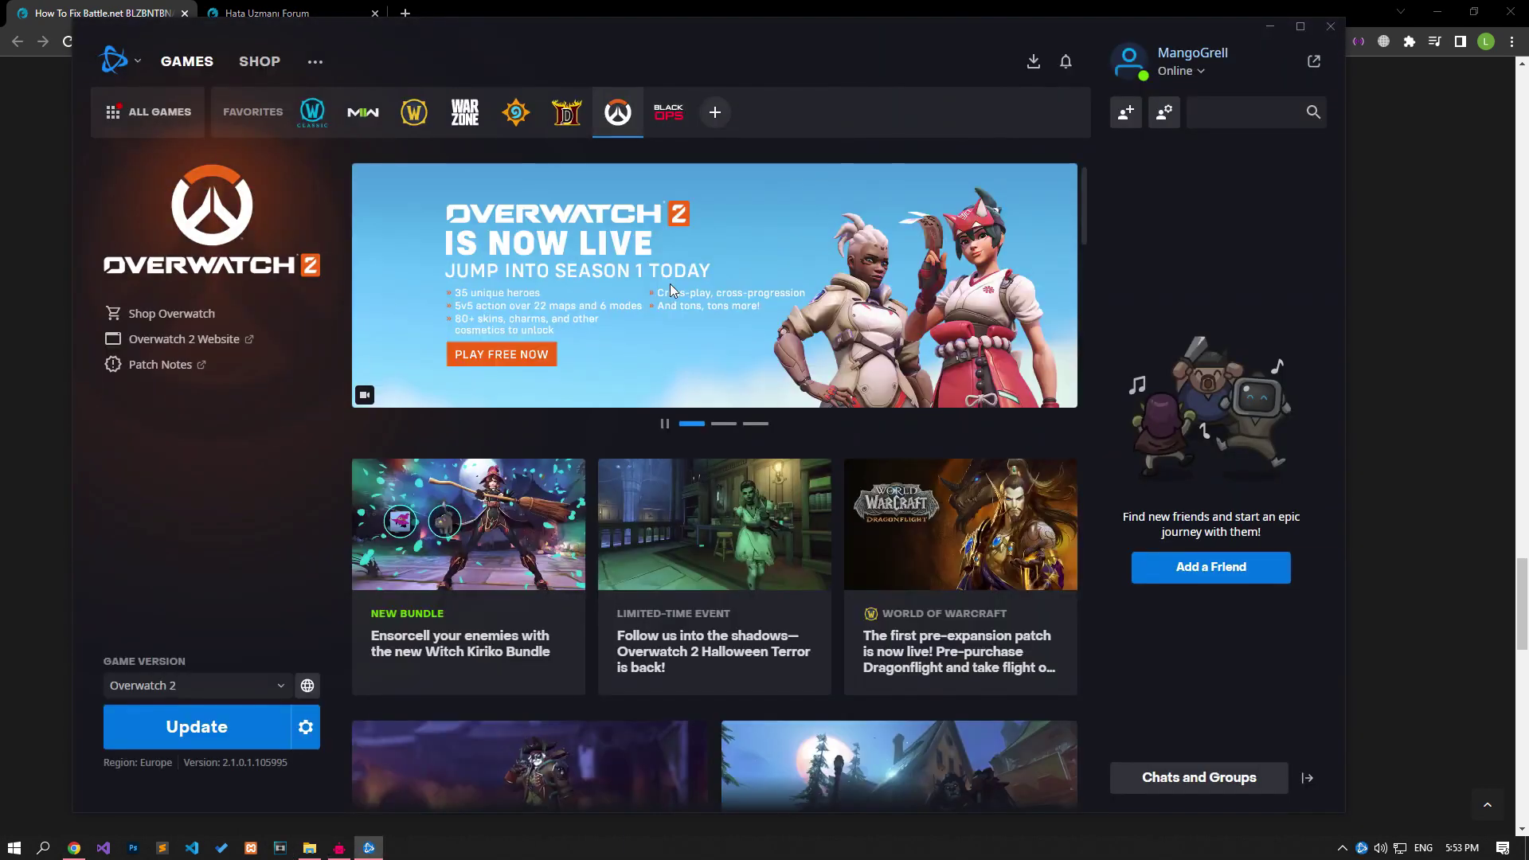
{"action": "key", "text": "alt+Tab"}
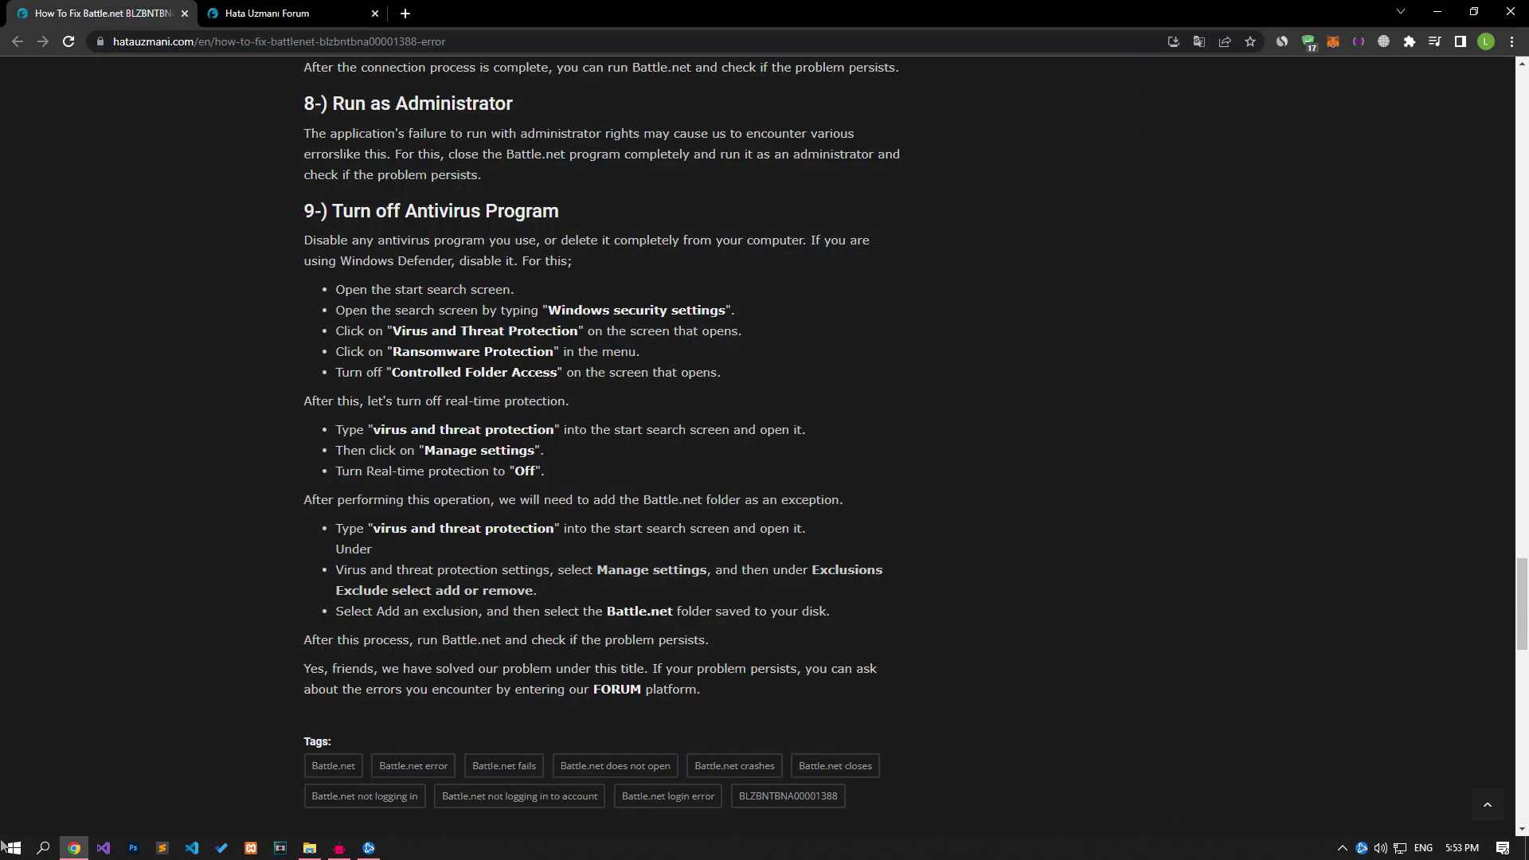
Step: In Add or remove programs, filter apps by 'battle', expand Battle.net's uninstall option, then close Settings
{"action": "left_click", "coordinate": [2, 846]}
{"action": "type", "text": "unin"}
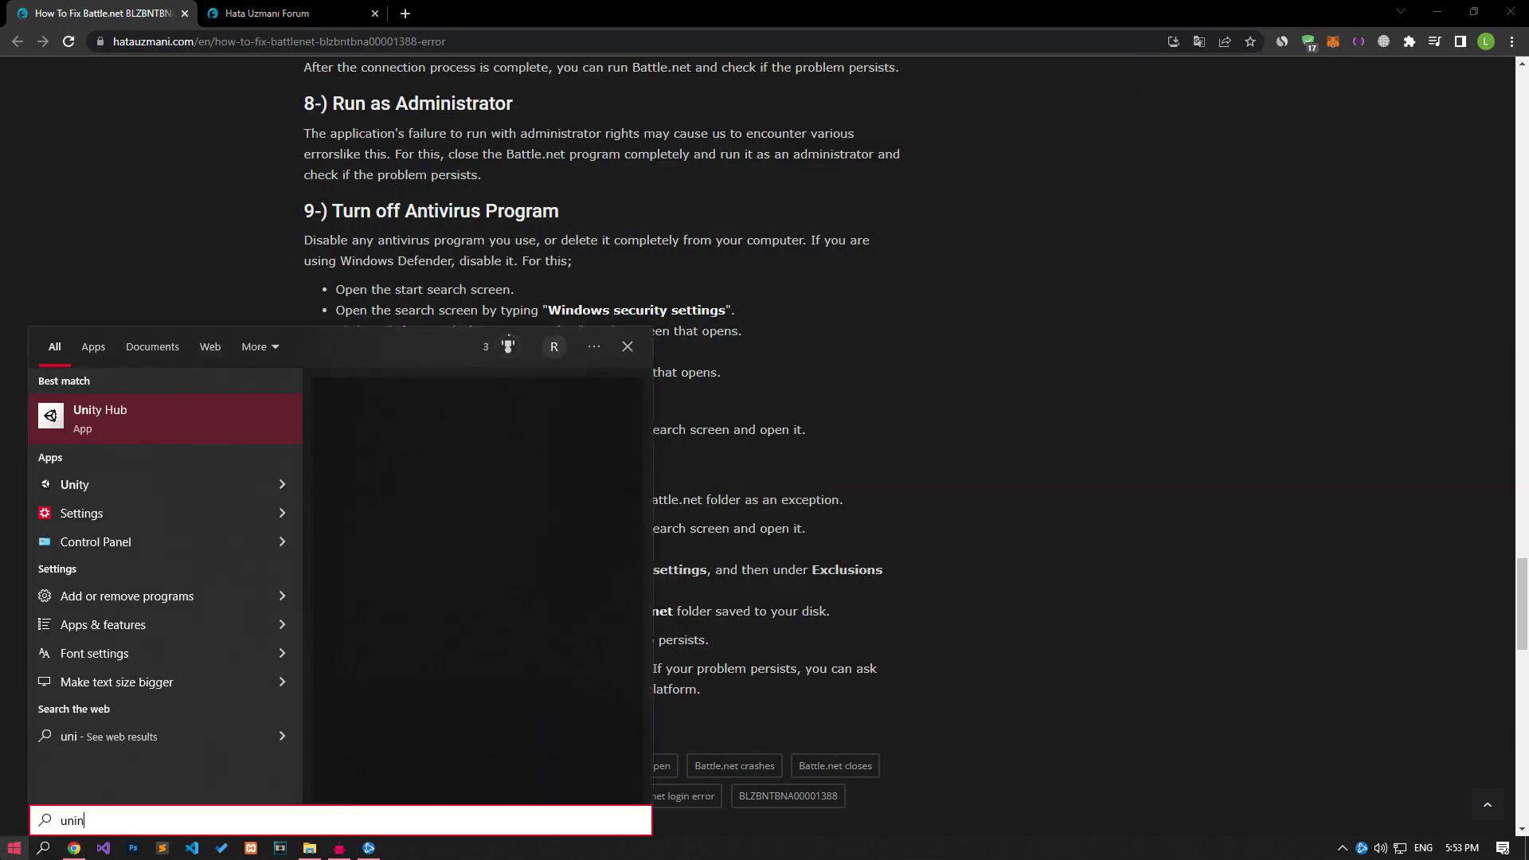
{"action": "type", "text": "s"}
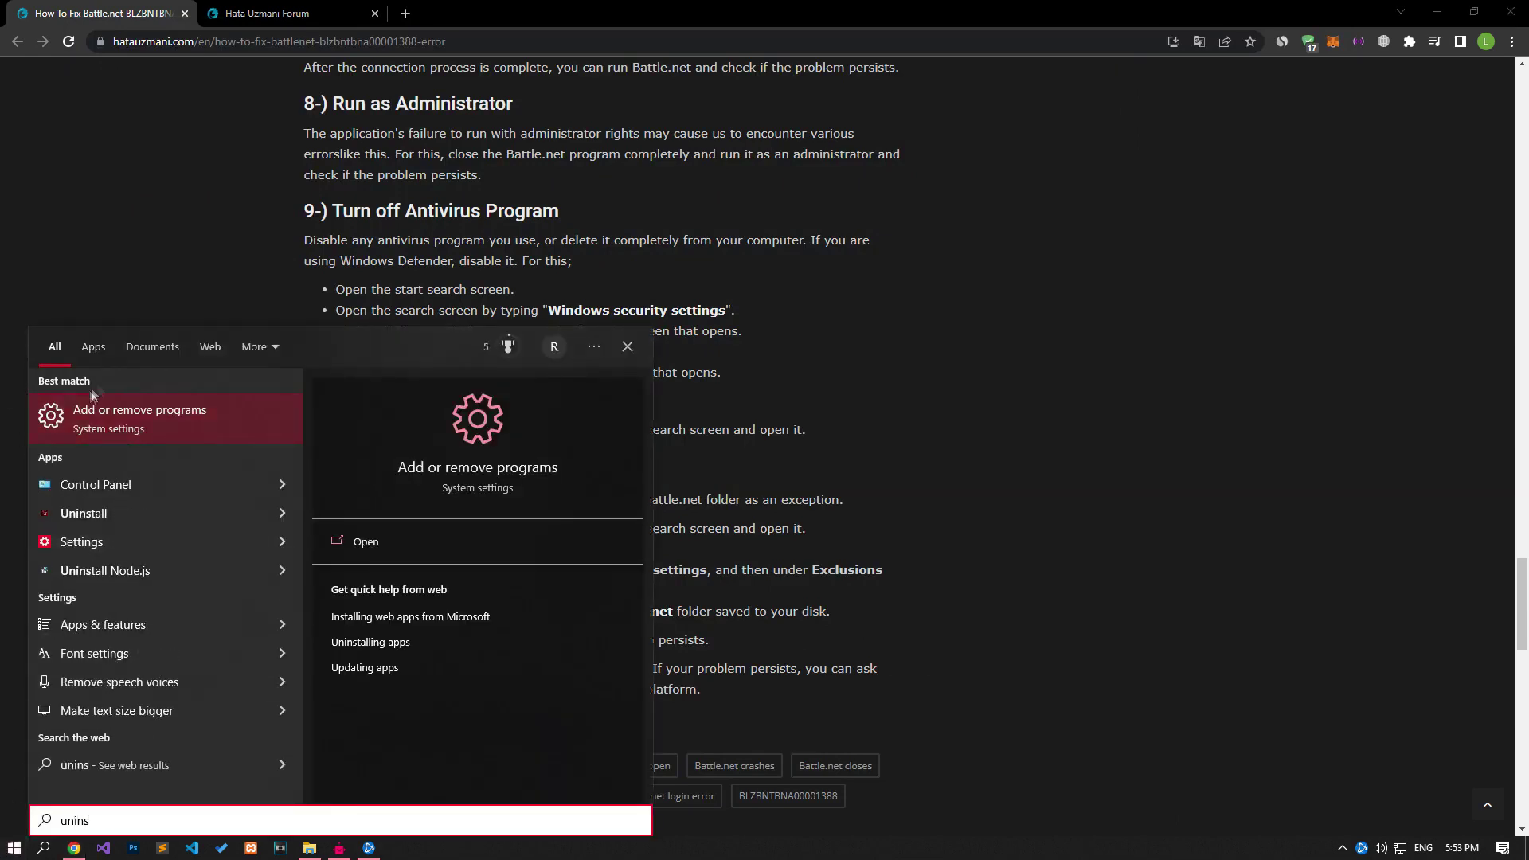
{"action": "left_click", "coordinate": [131, 432]}
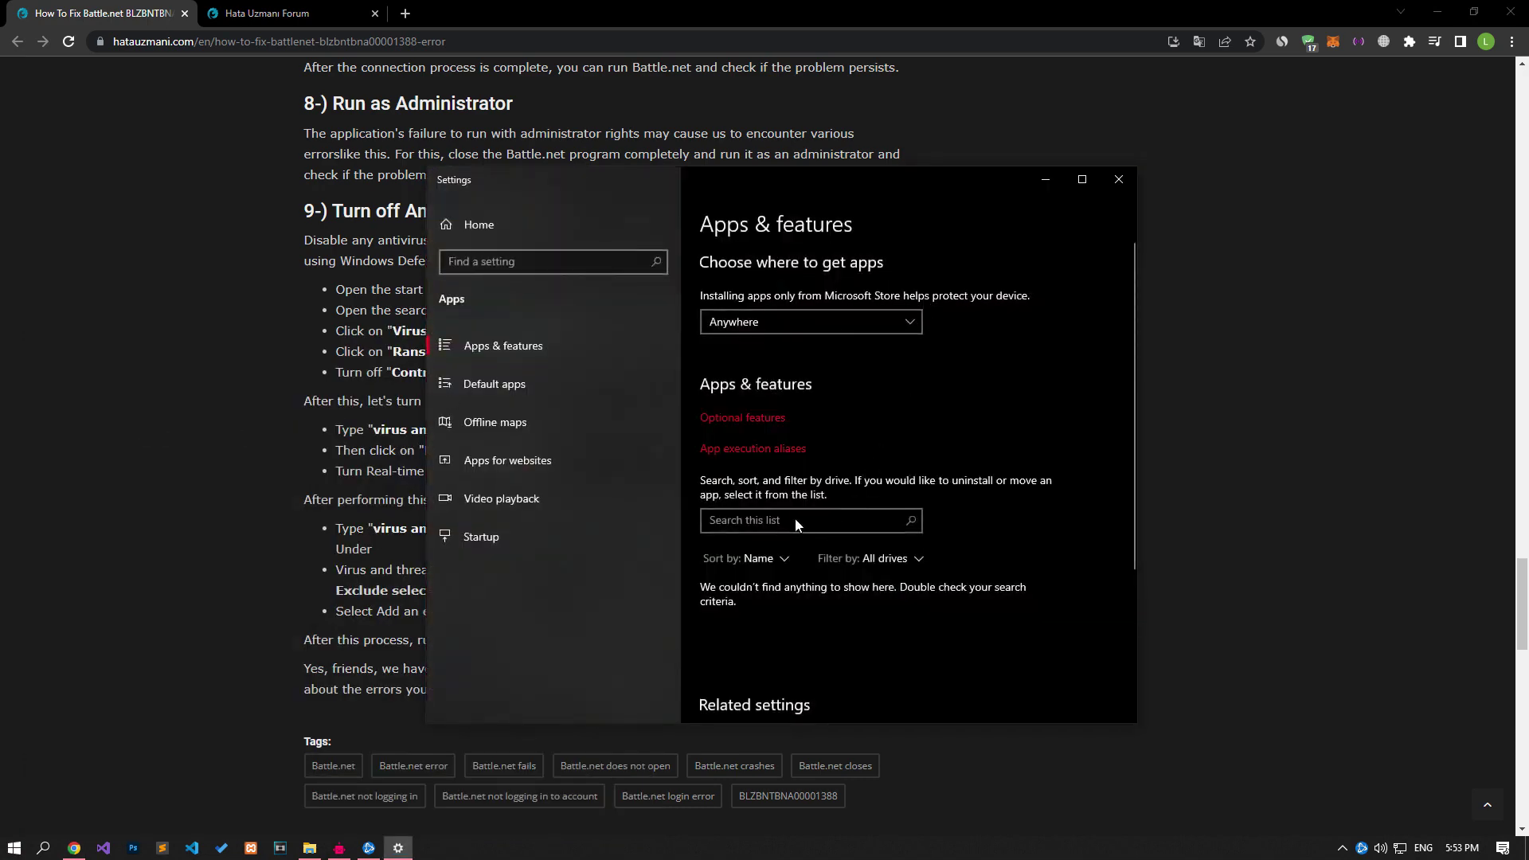
{"action": "left_click", "coordinate": [787, 519]}
{"action": "type", "text": "battle"}
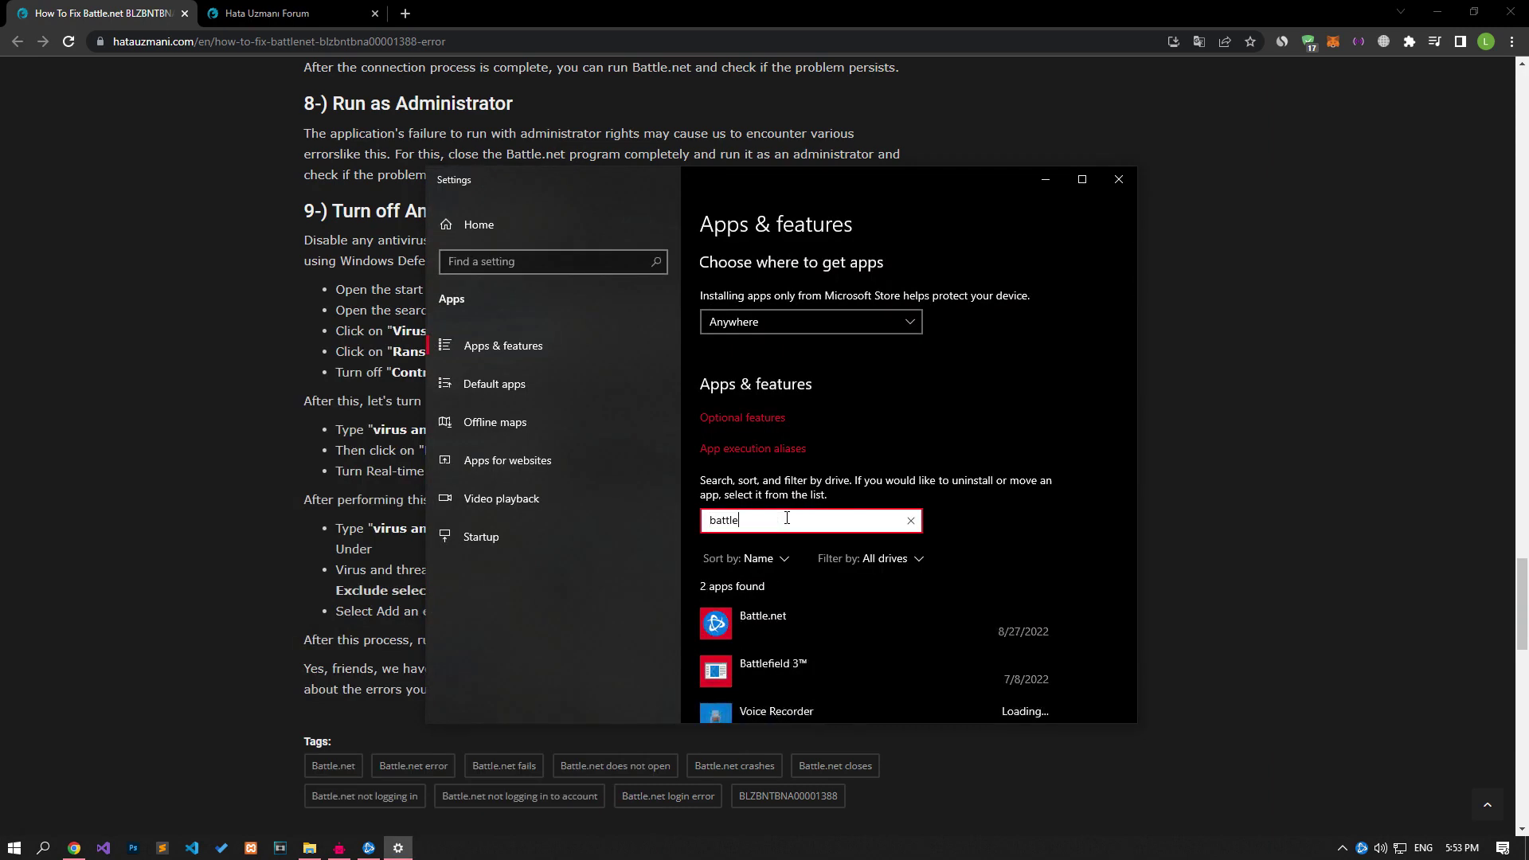
{"action": "left_click", "coordinate": [766, 618]}
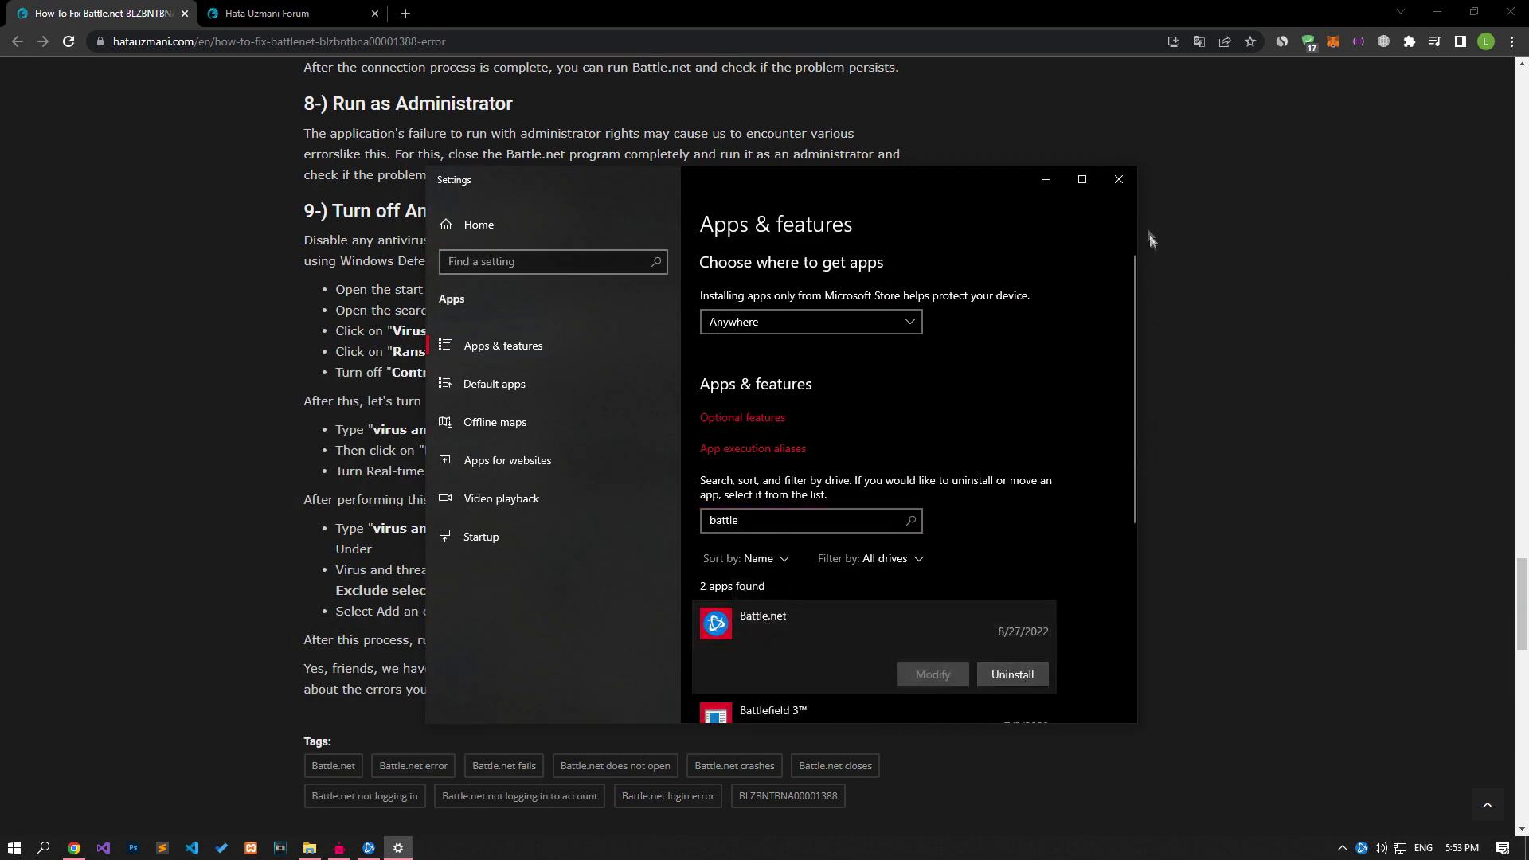
{"action": "left_click", "coordinate": [1119, 180]}
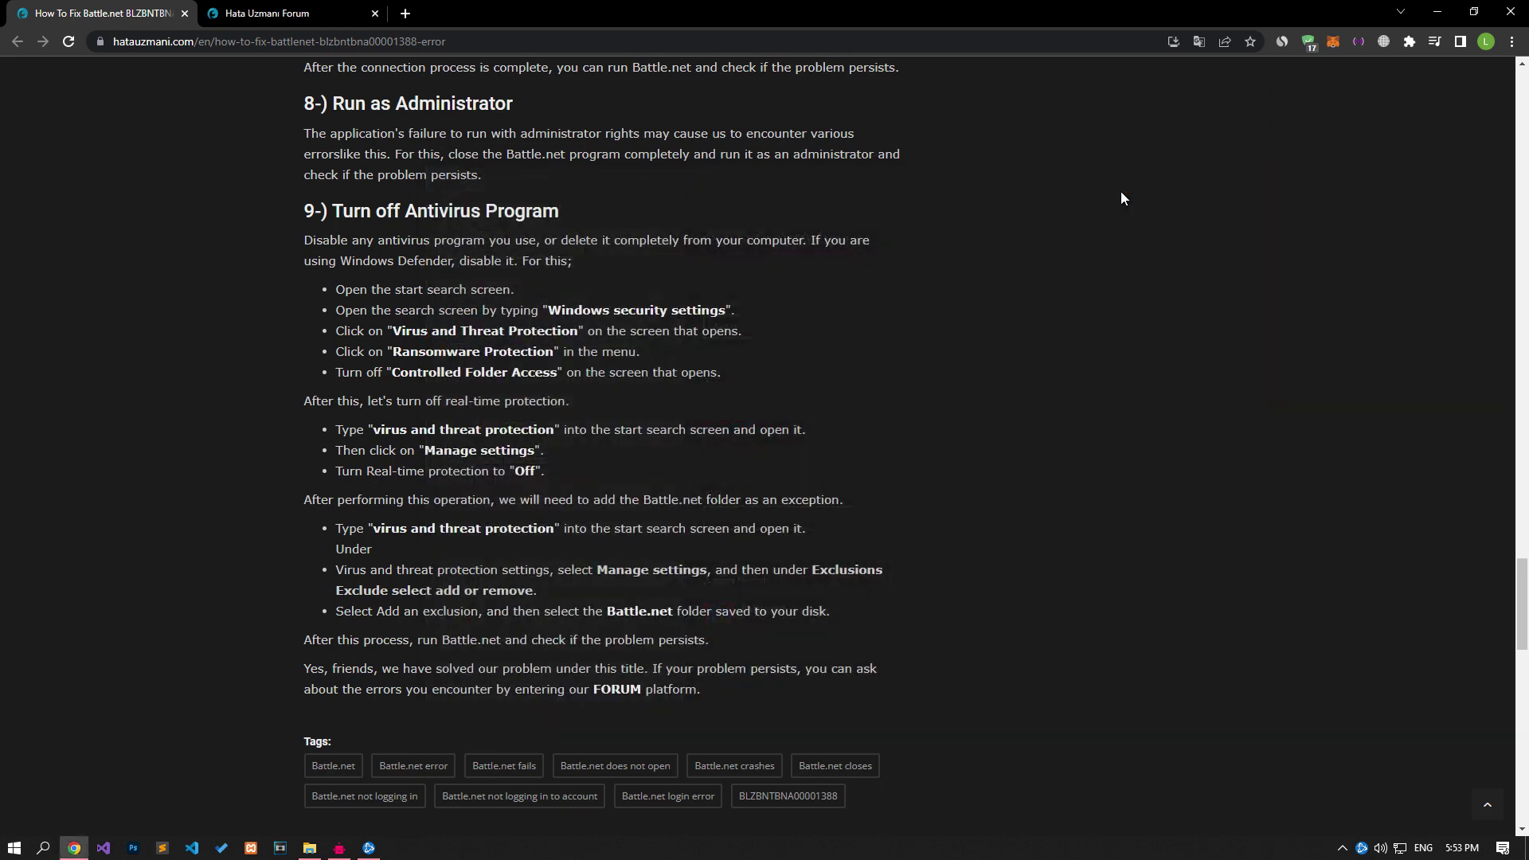
Step: On the Hata Uzmanı Forum tab, open the Post thread forum chooser
{"action": "left_click", "coordinate": [317, 7]}
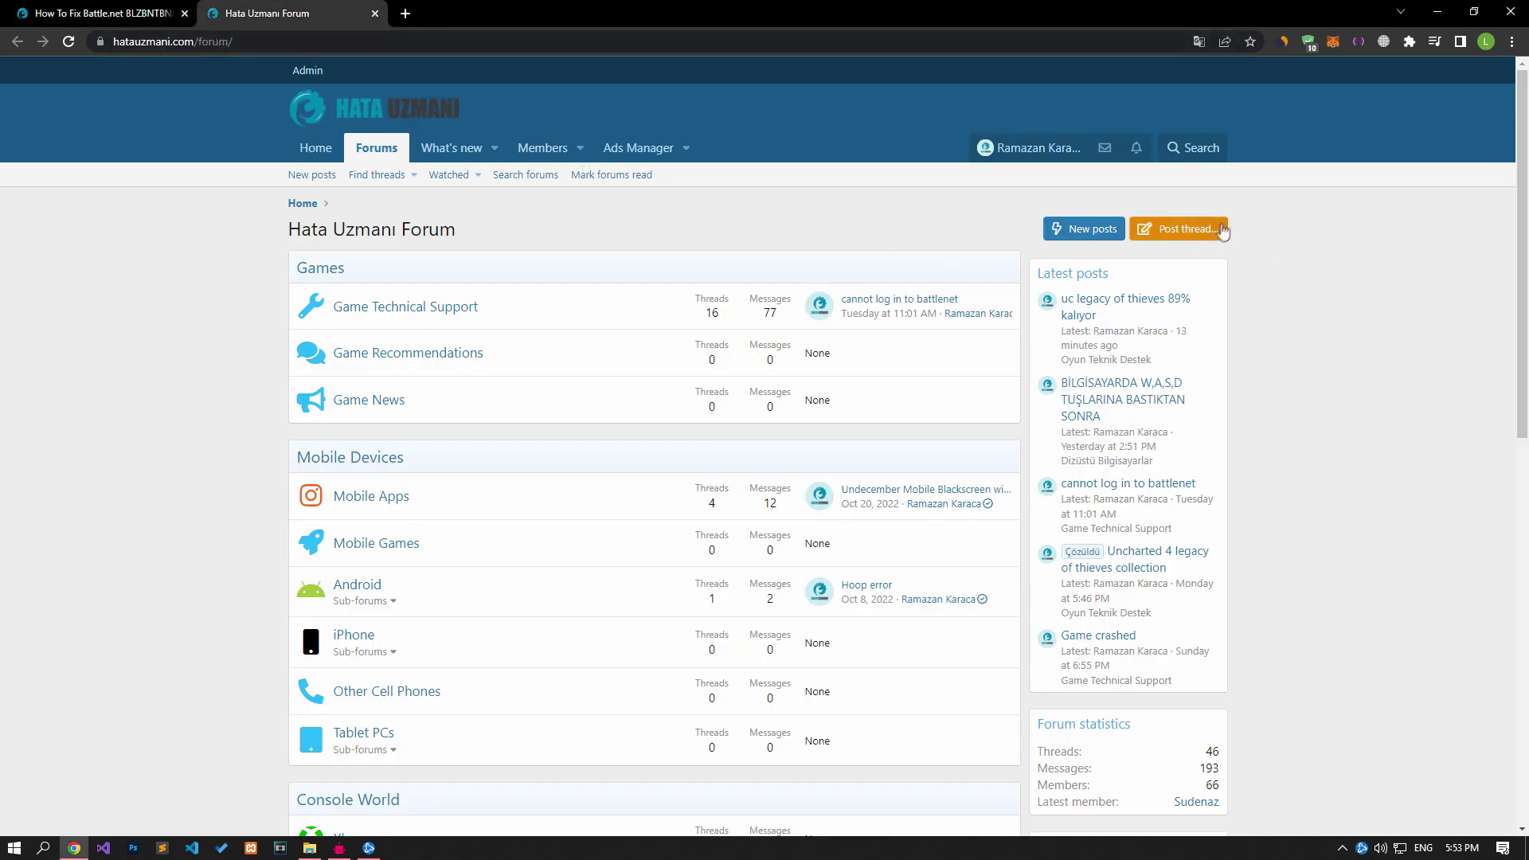
{"action": "left_click", "coordinate": [1178, 229]}
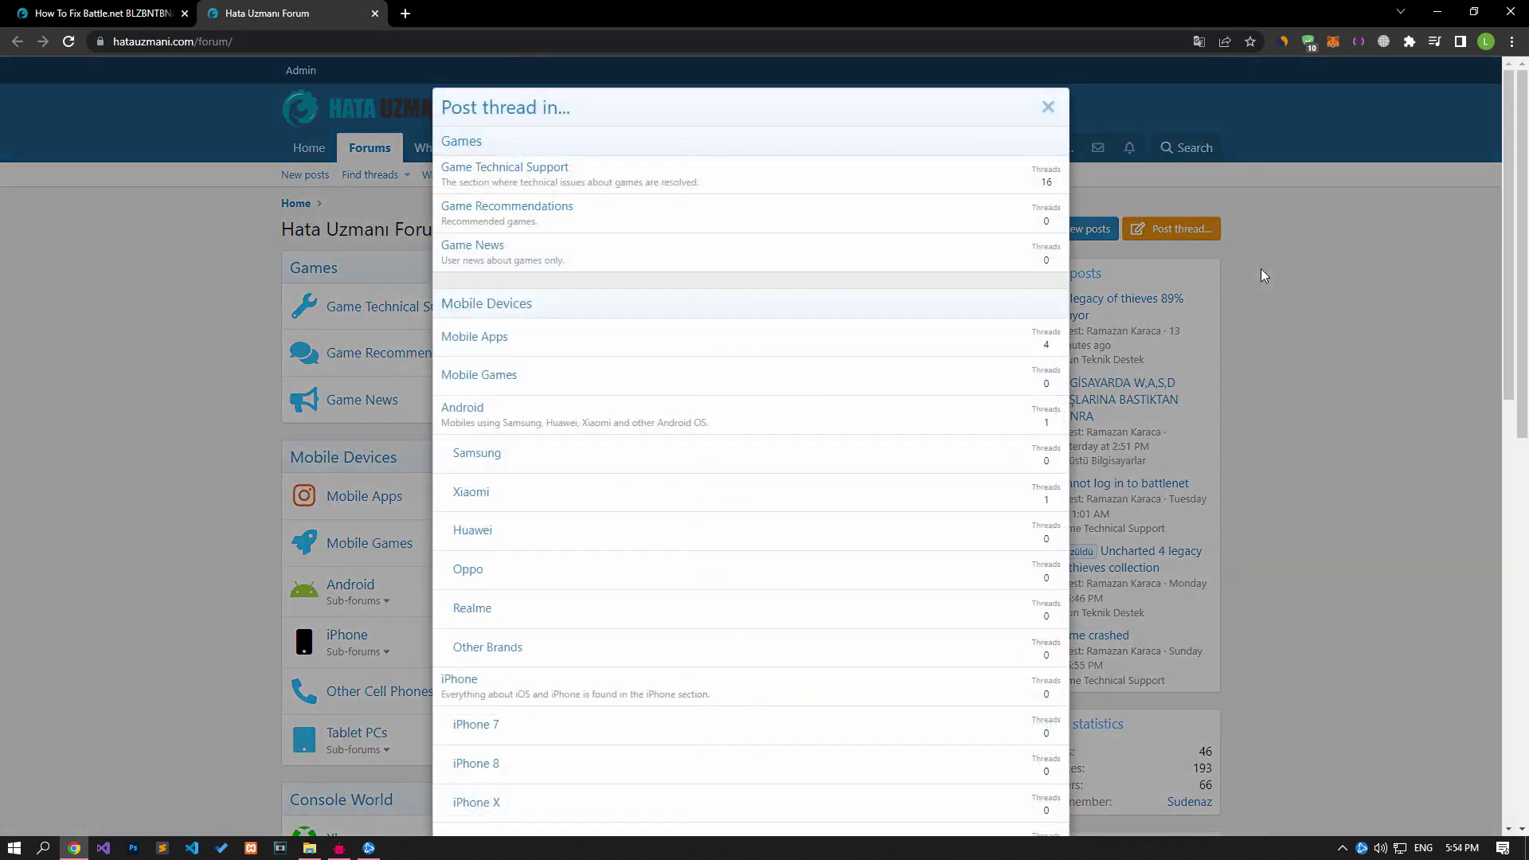